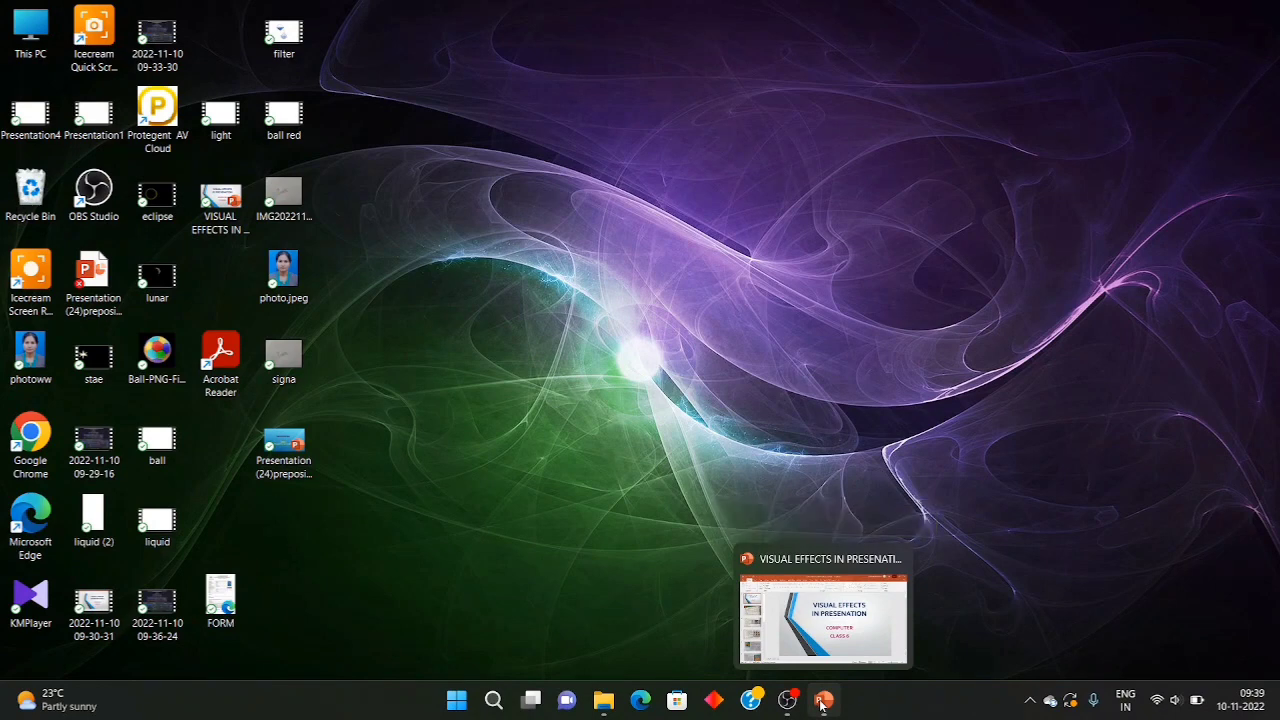
Restore the 'VISUAL EFFECTS IN PRESENATION computer1' PowerPoint window to full screen from the taskbar.
click(822, 703)
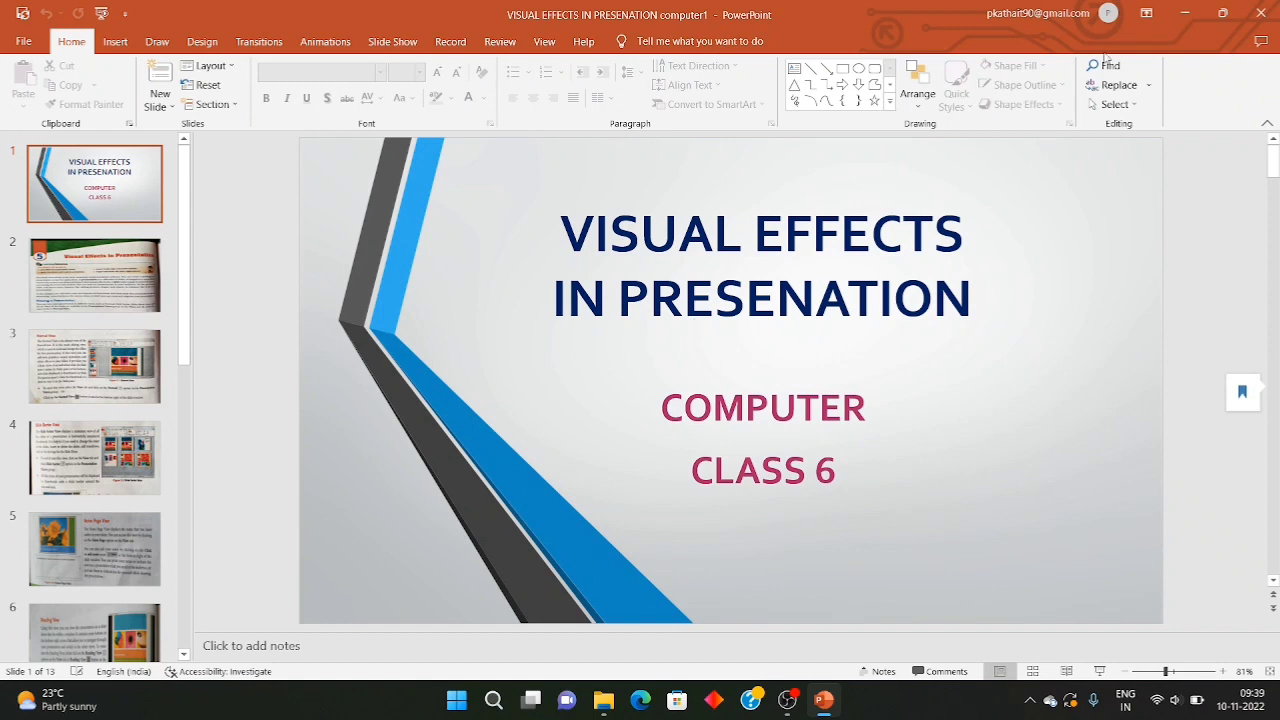
click(1174, 22)
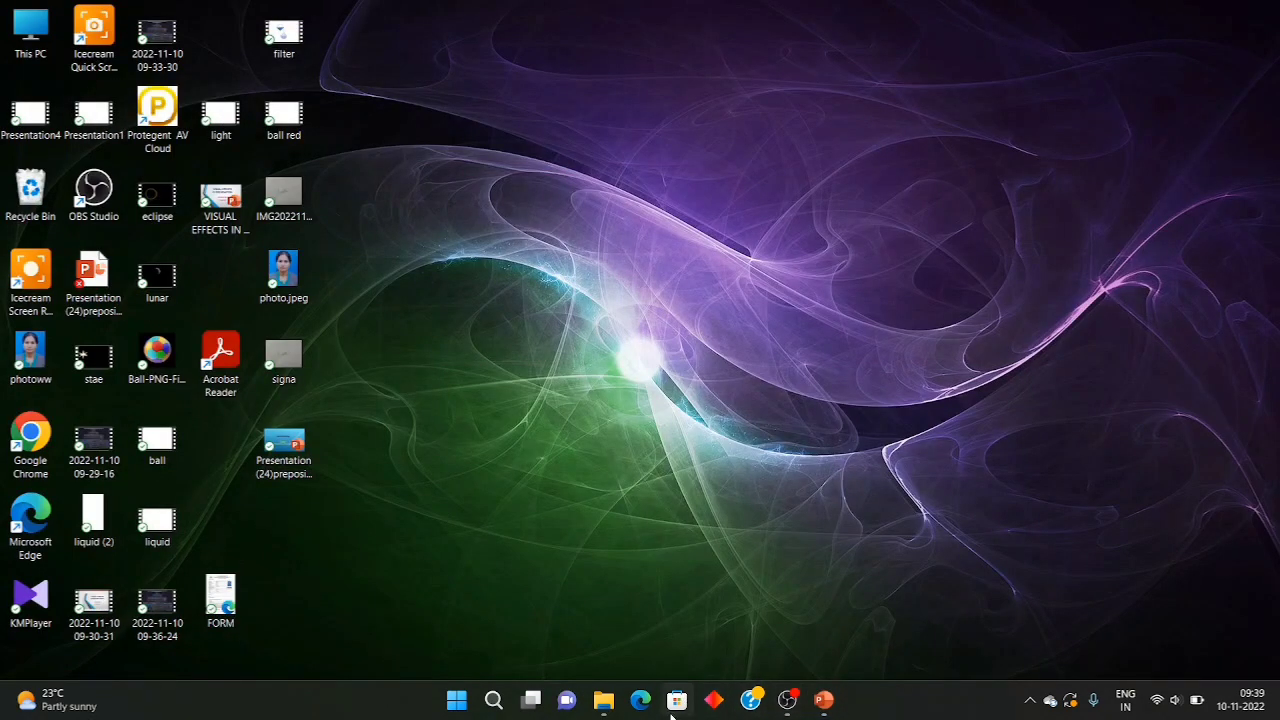
click(464, 711)
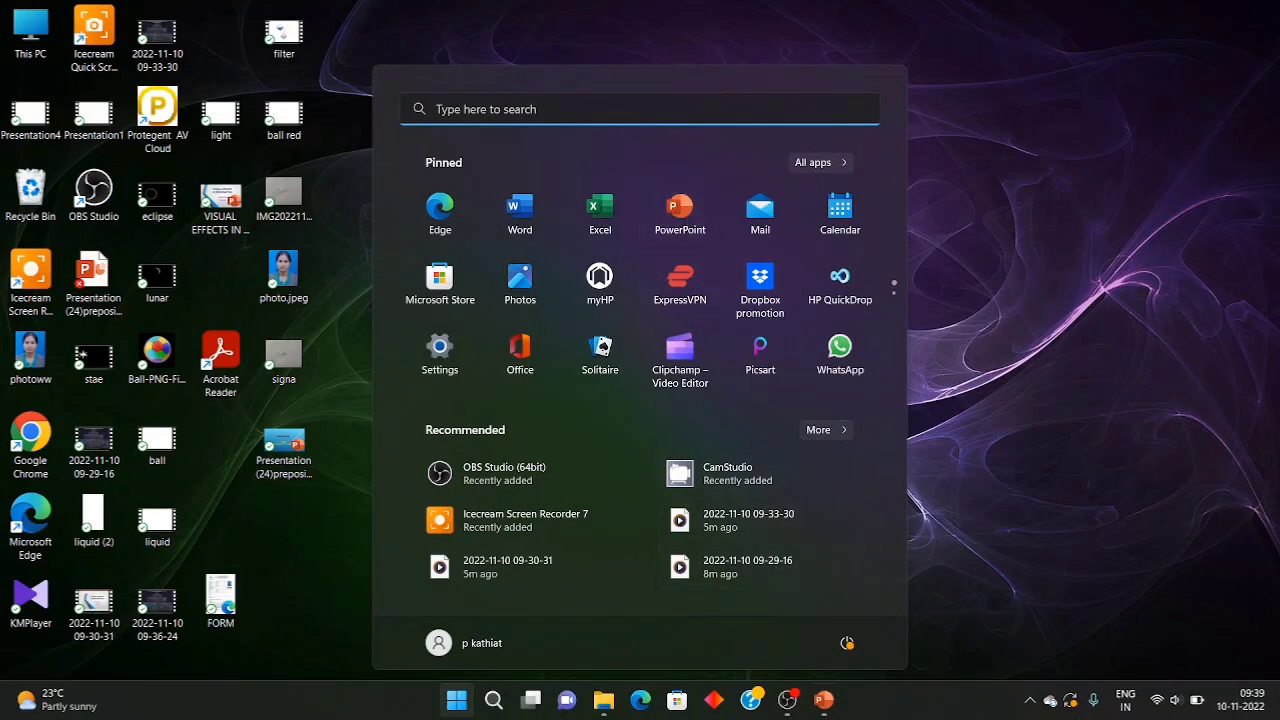
click(822, 700)
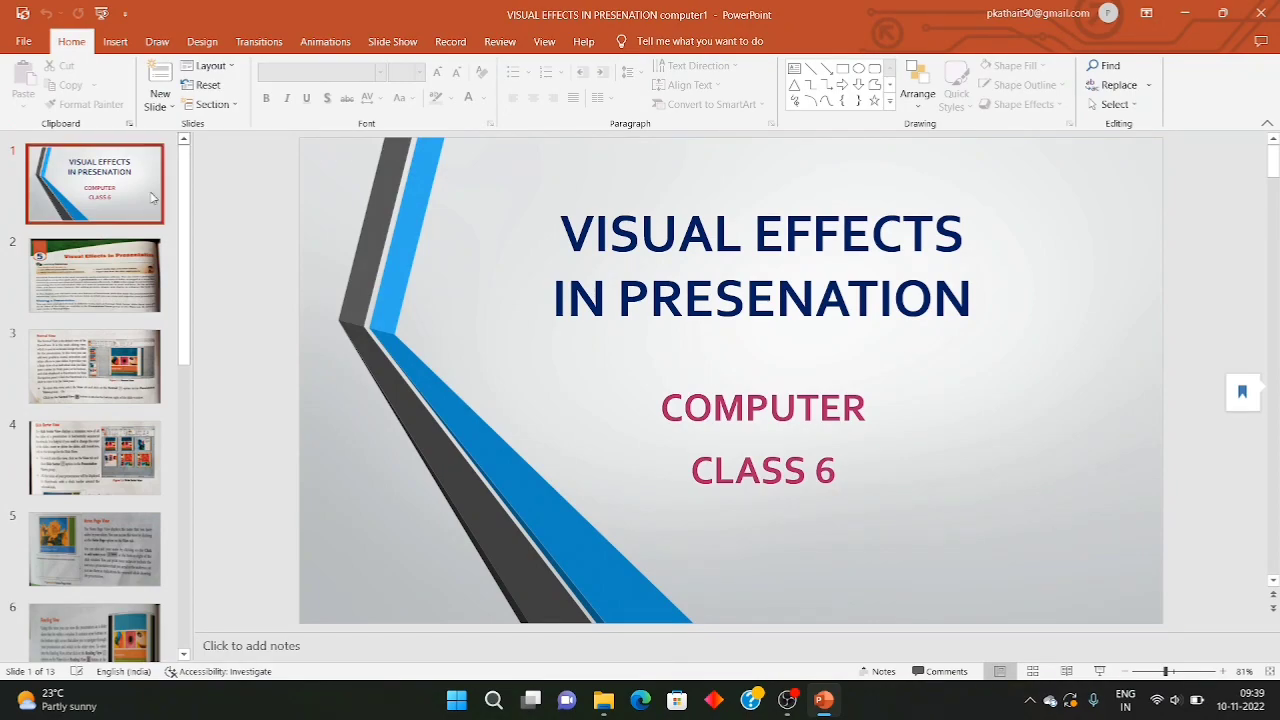
click(22, 43)
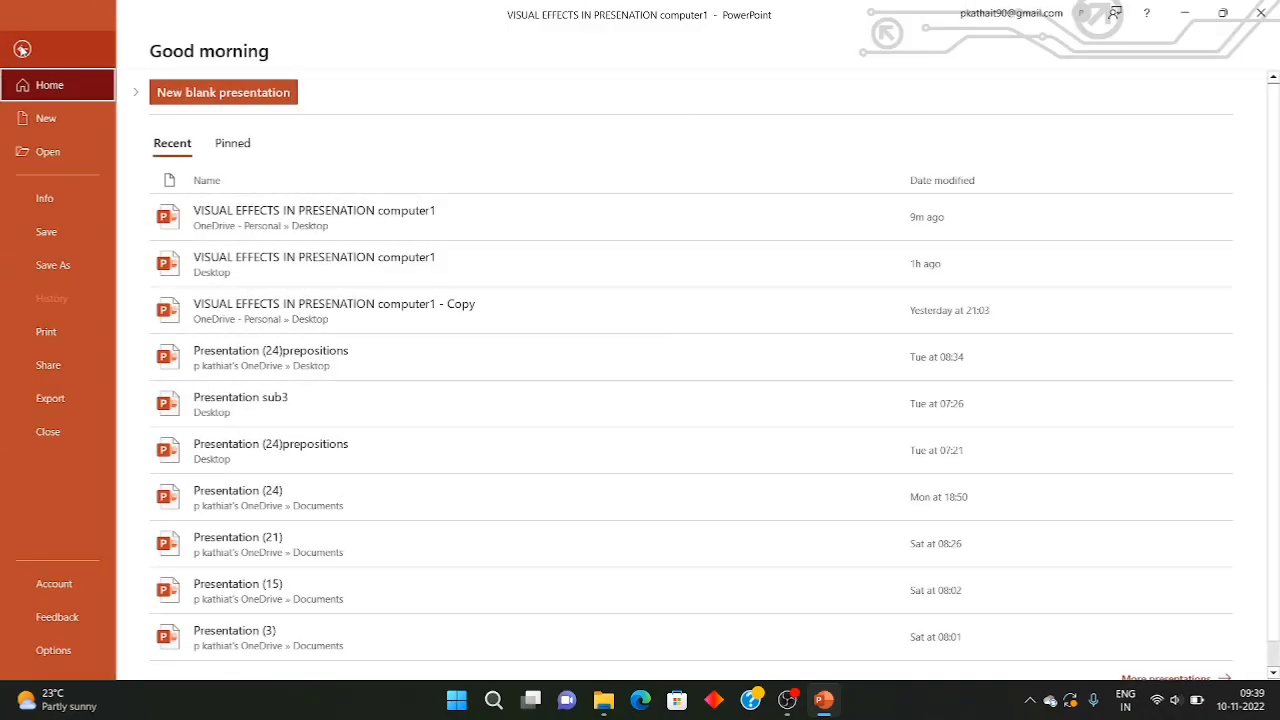
click(22, 48)
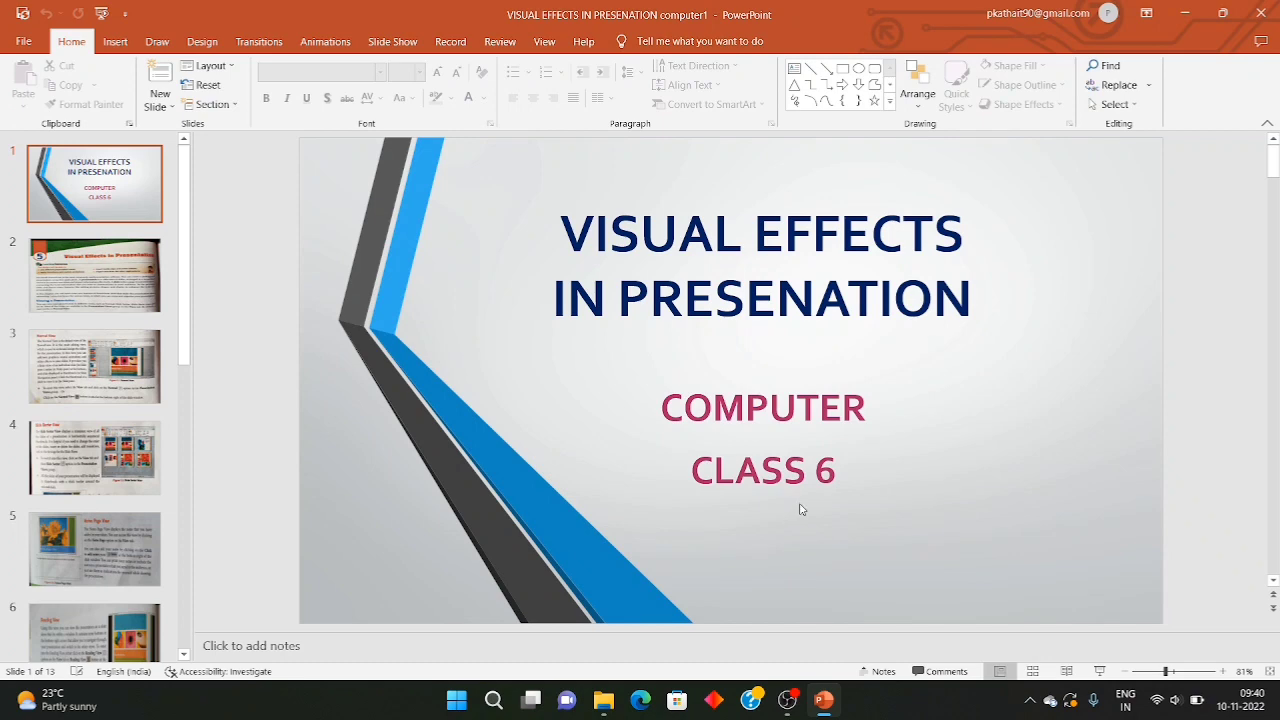
Display slide 2, 'Visual Effects in Presentation', and scroll through its learning outcomes page.
click(143, 269)
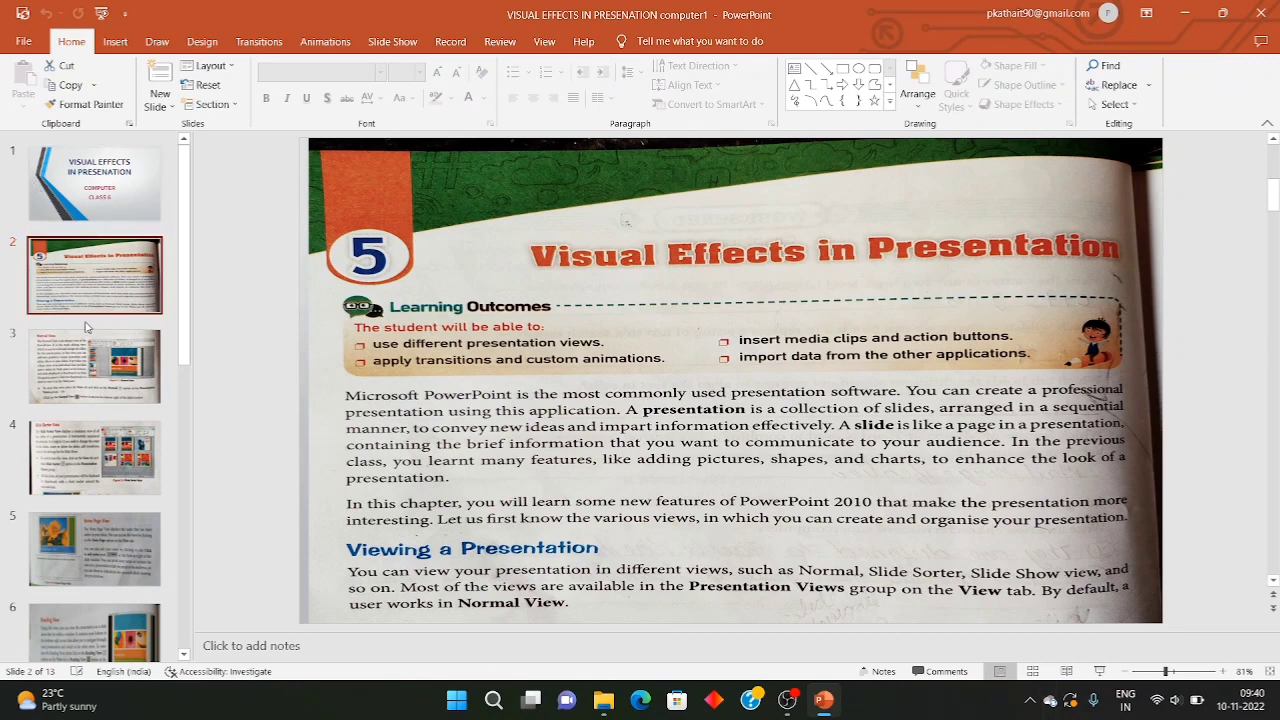
scroll(86, 435, down, 1)
scroll(86, 435, down, 2)
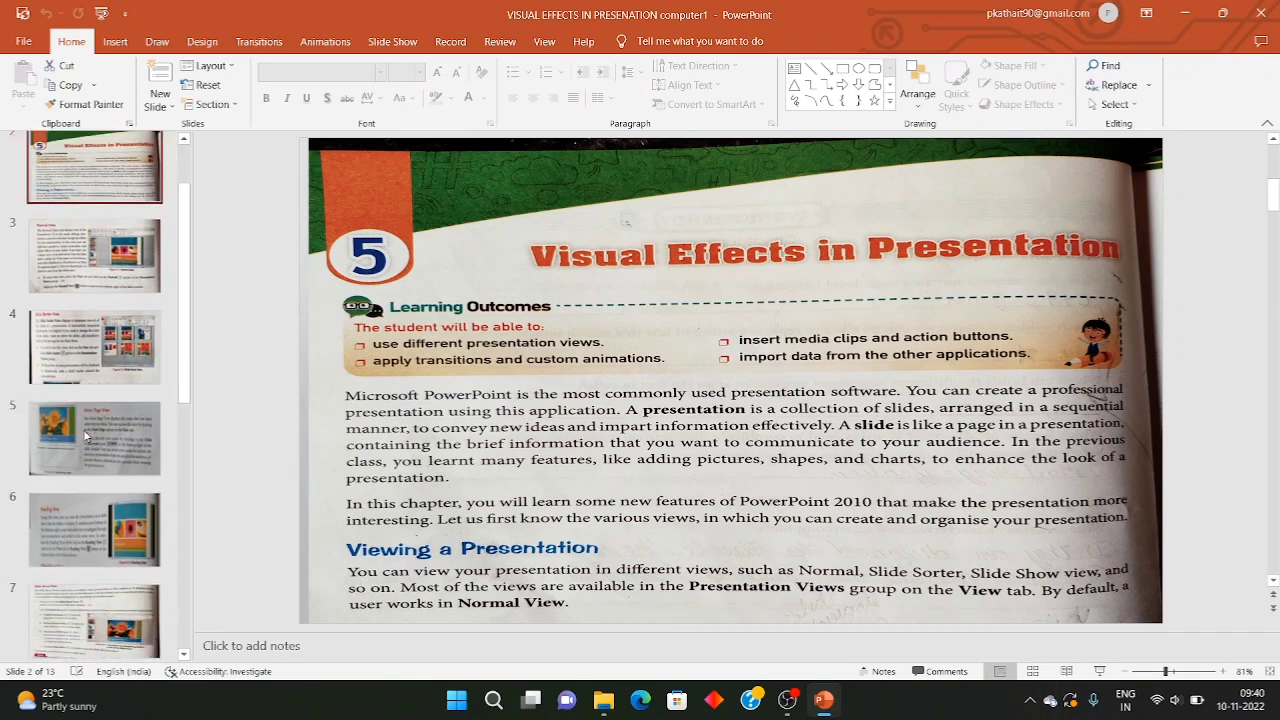
scroll(86, 435, up, 2)
scroll(86, 435, up, 1)
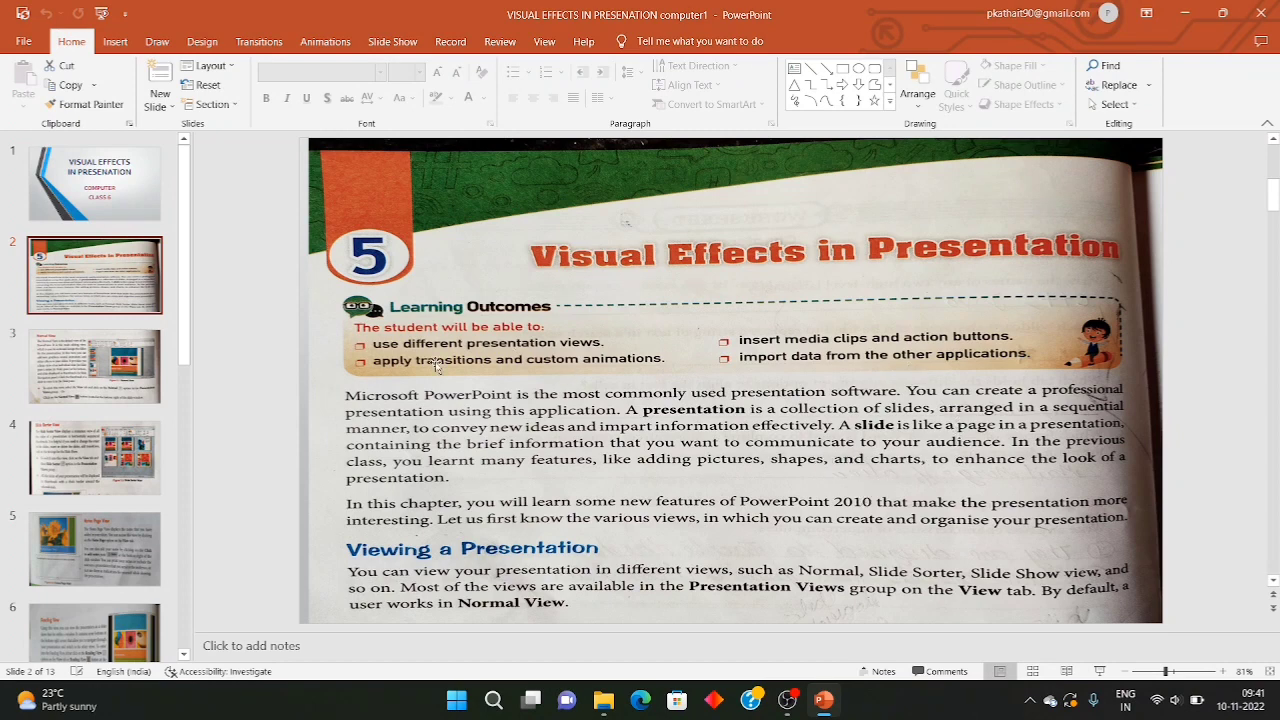
Glance at slide 3, return to slide 2, and show the View tab options.
click(117, 348)
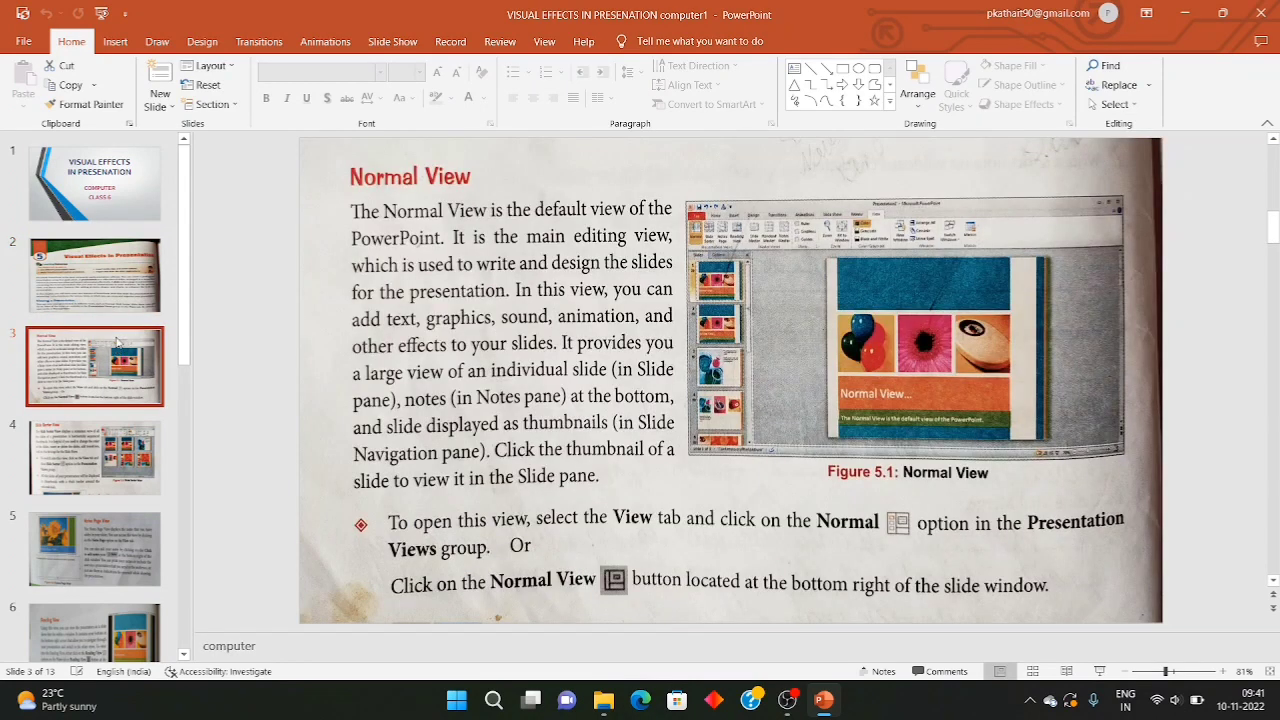
click(95, 275)
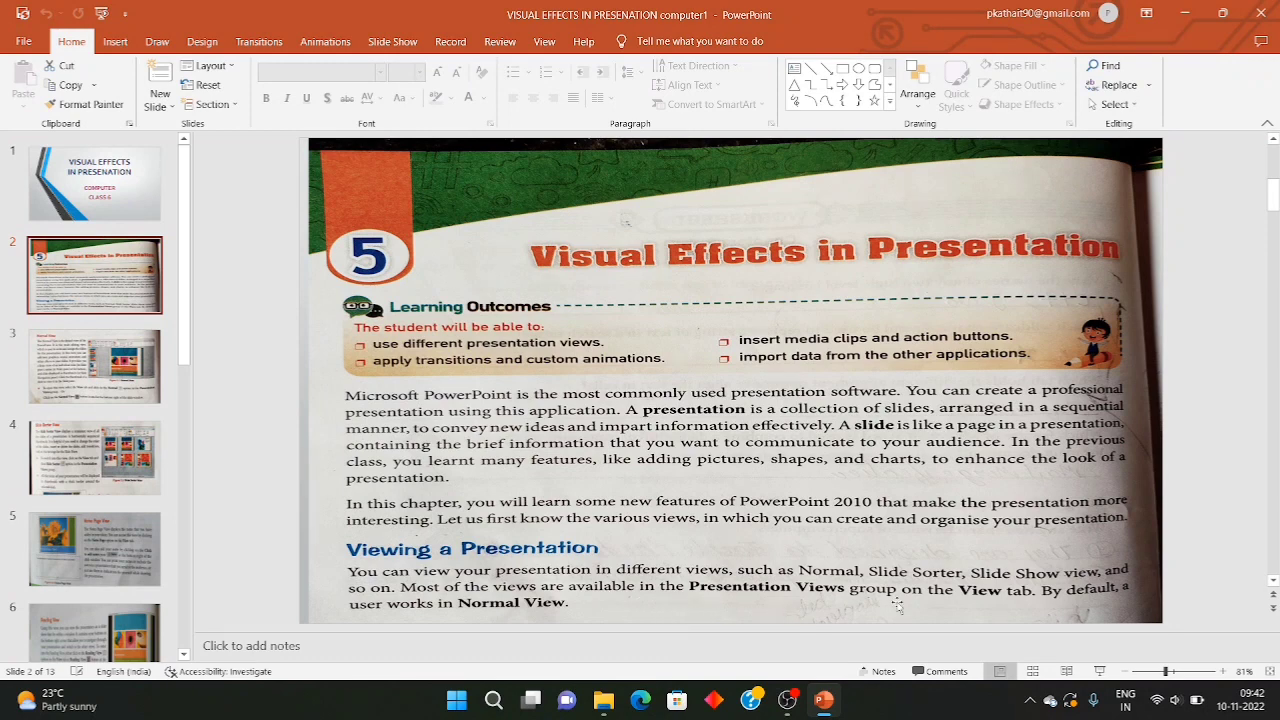
click(544, 44)
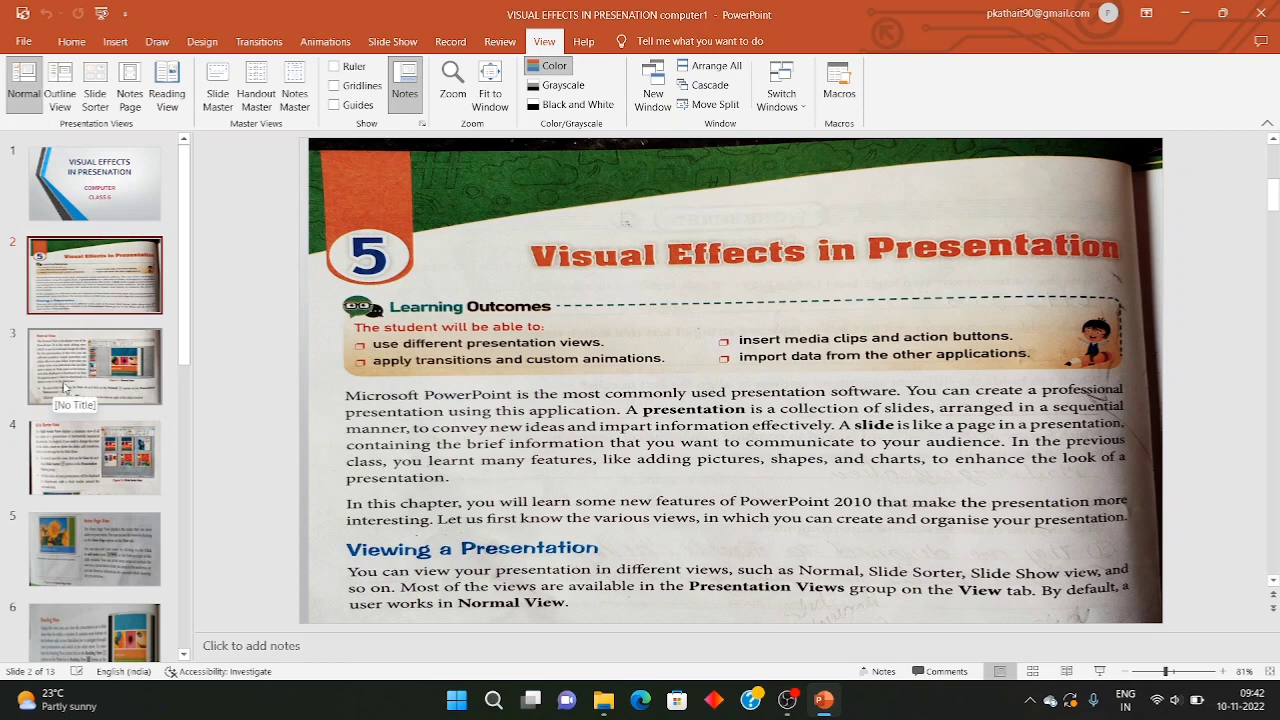
Display slide 3, the Normal View page with its Figure 5.1 screenshot.
click(72, 389)
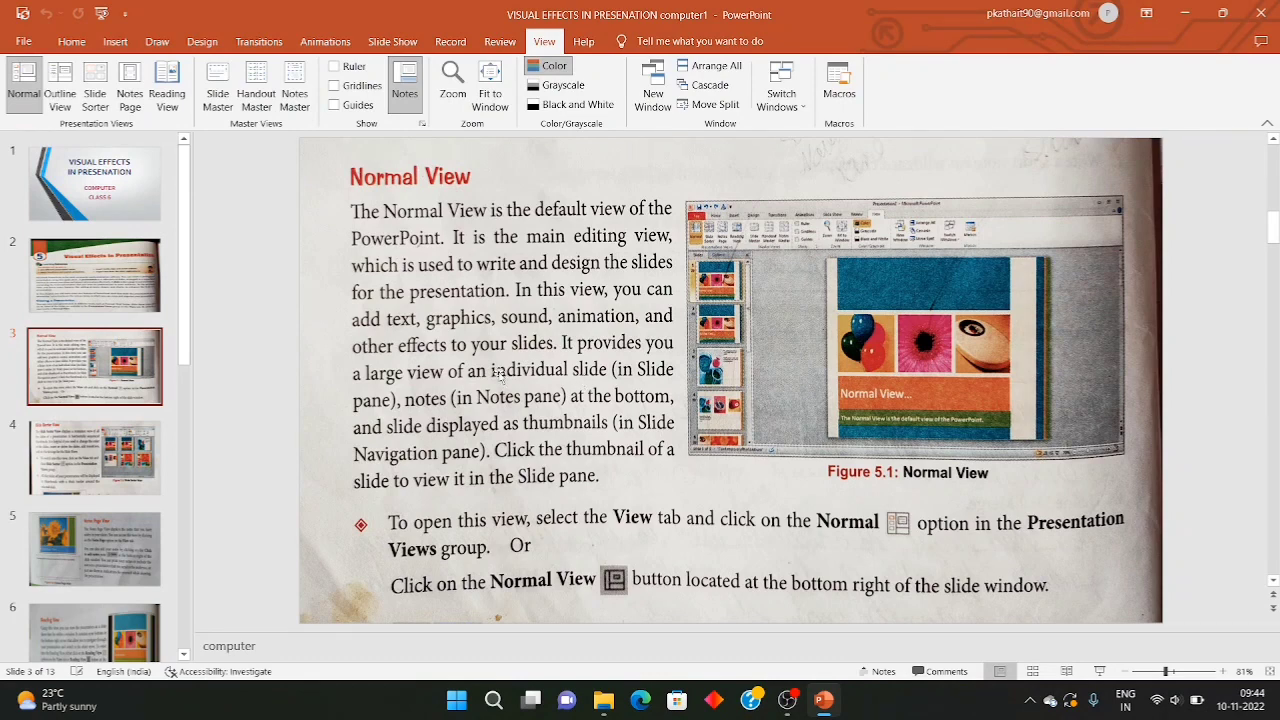
Zoom slide 3 out to about 76% so the whole Normal View page fits.
scroll(498, 372, down, 1)
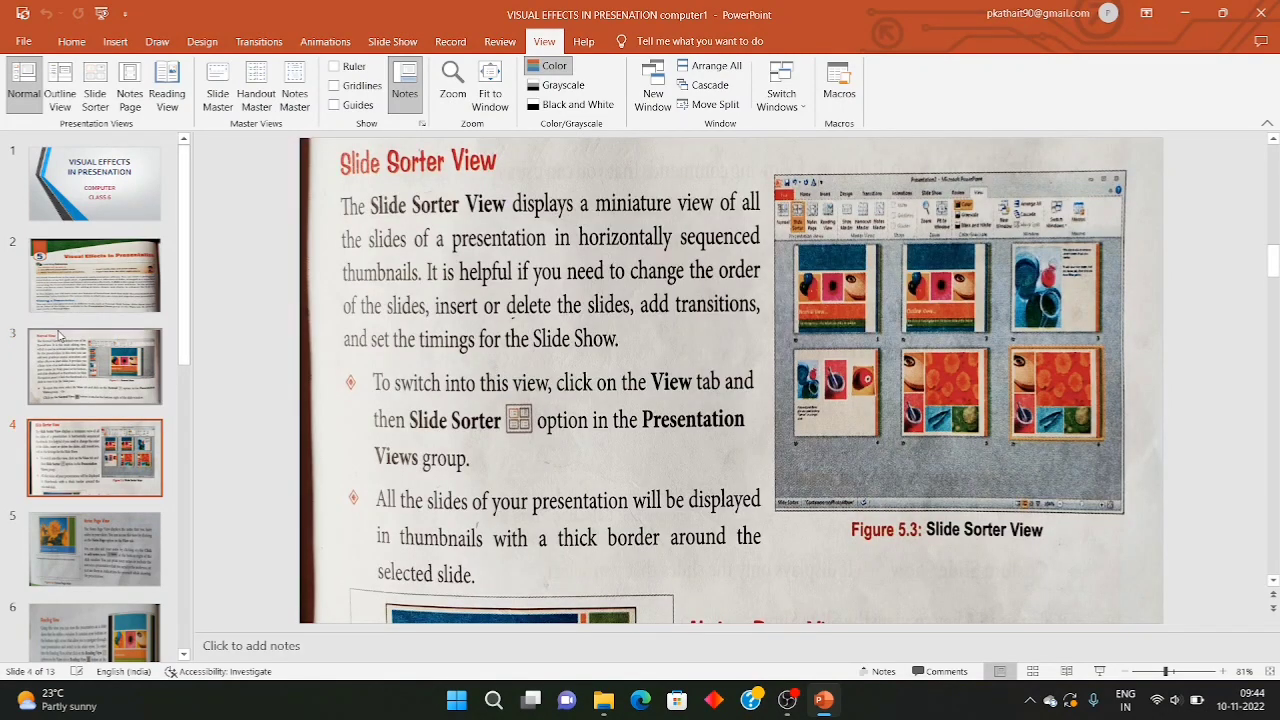
click(77, 305)
click(74, 346)
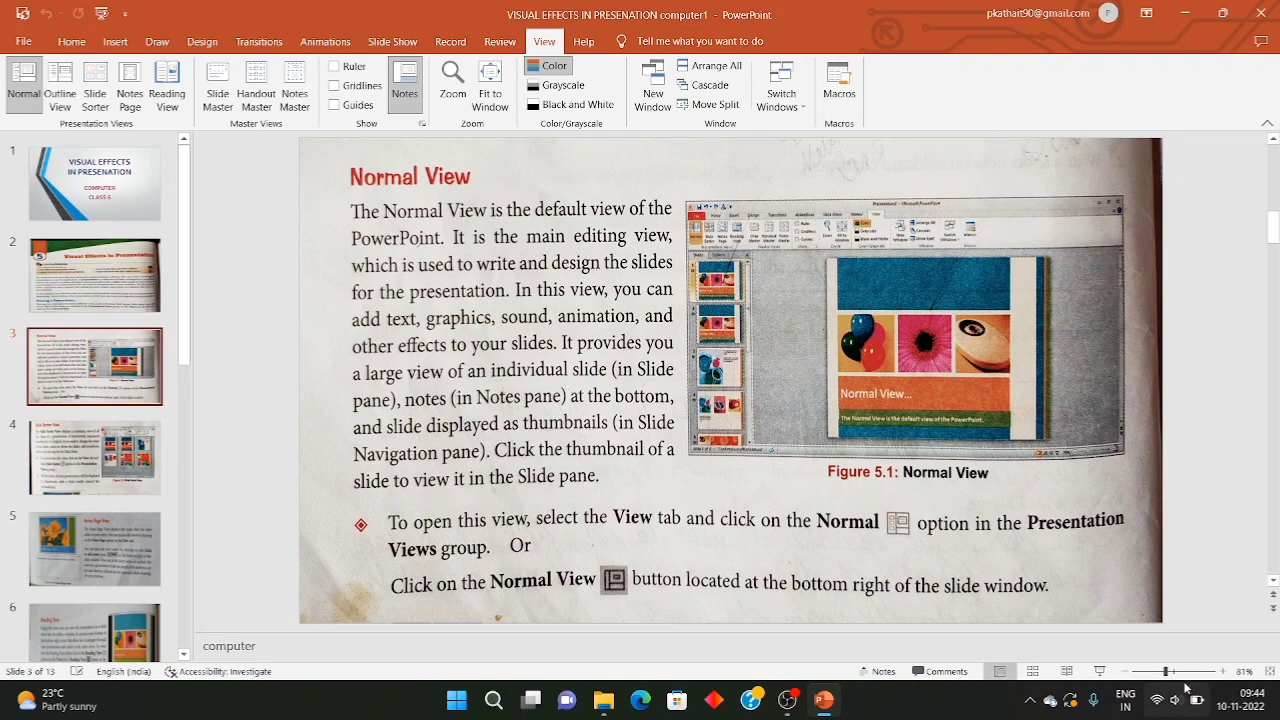
drag(1167, 676, 1164, 680)
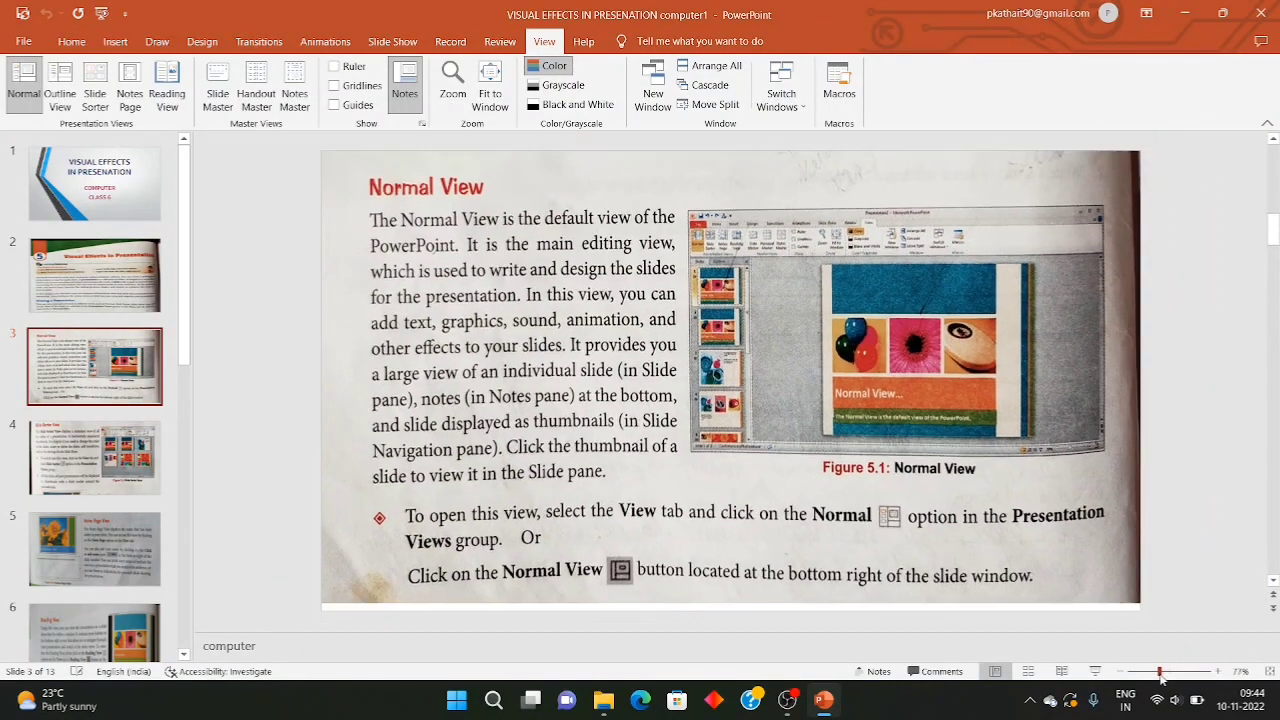
drag(1164, 678, 1160, 680)
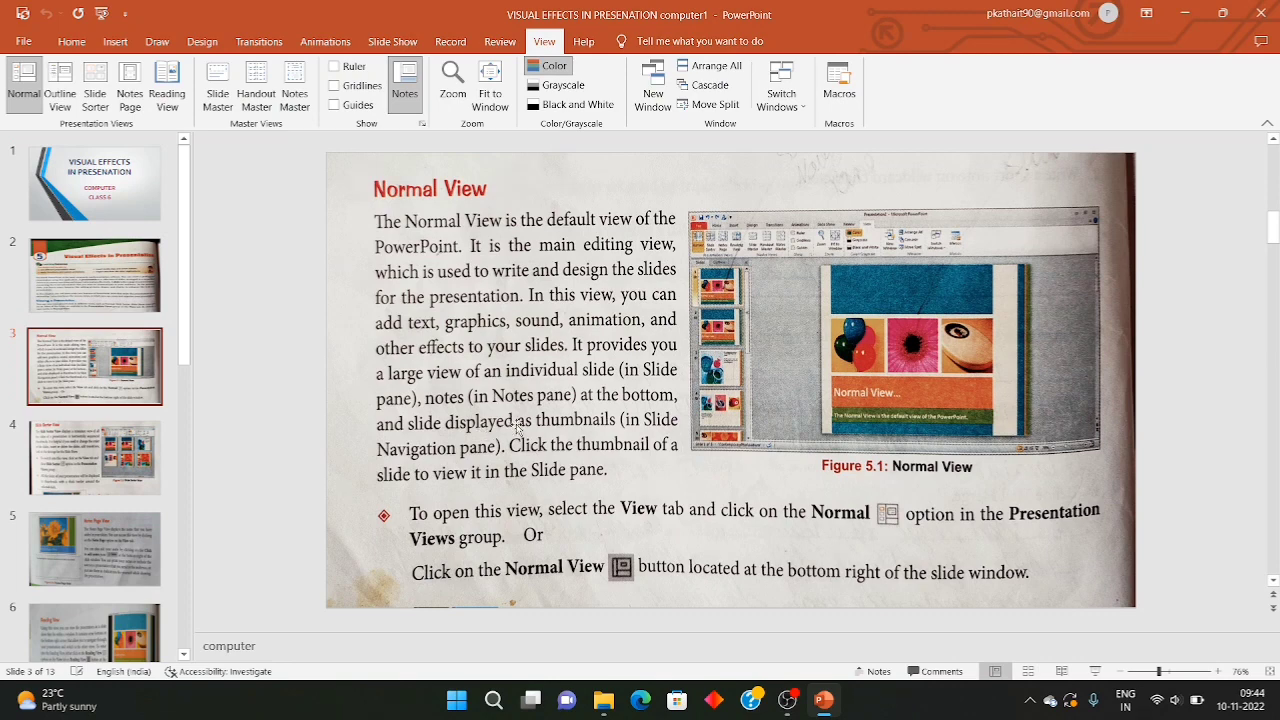
Replace the word 'computer' in slide 3's speaker notes with 'tab'.
click(297, 645)
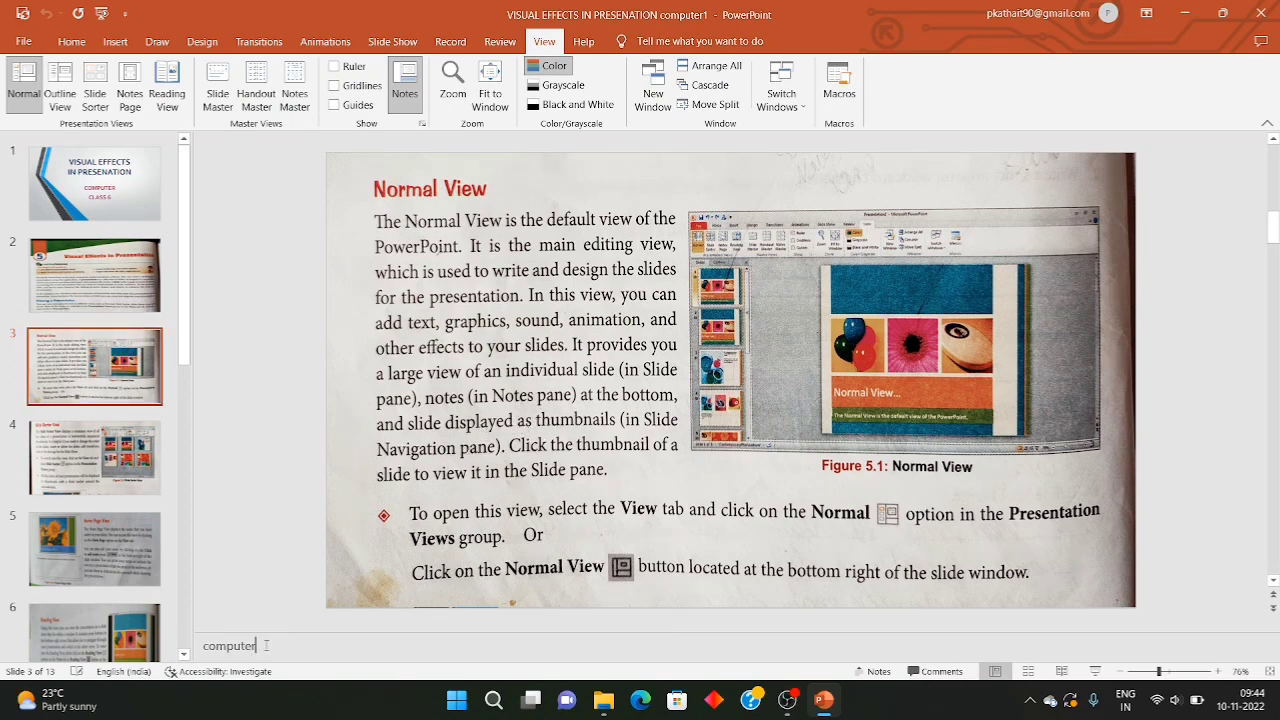
drag(266, 645, 203, 645)
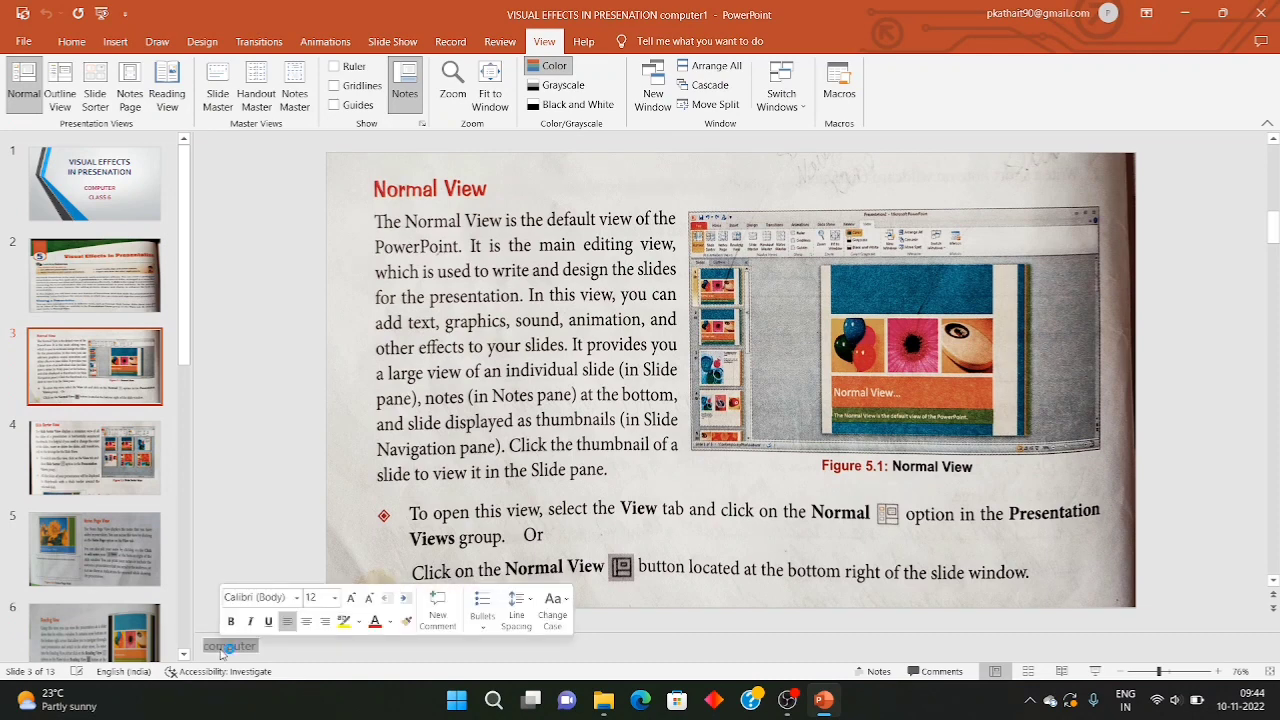
text(tab)
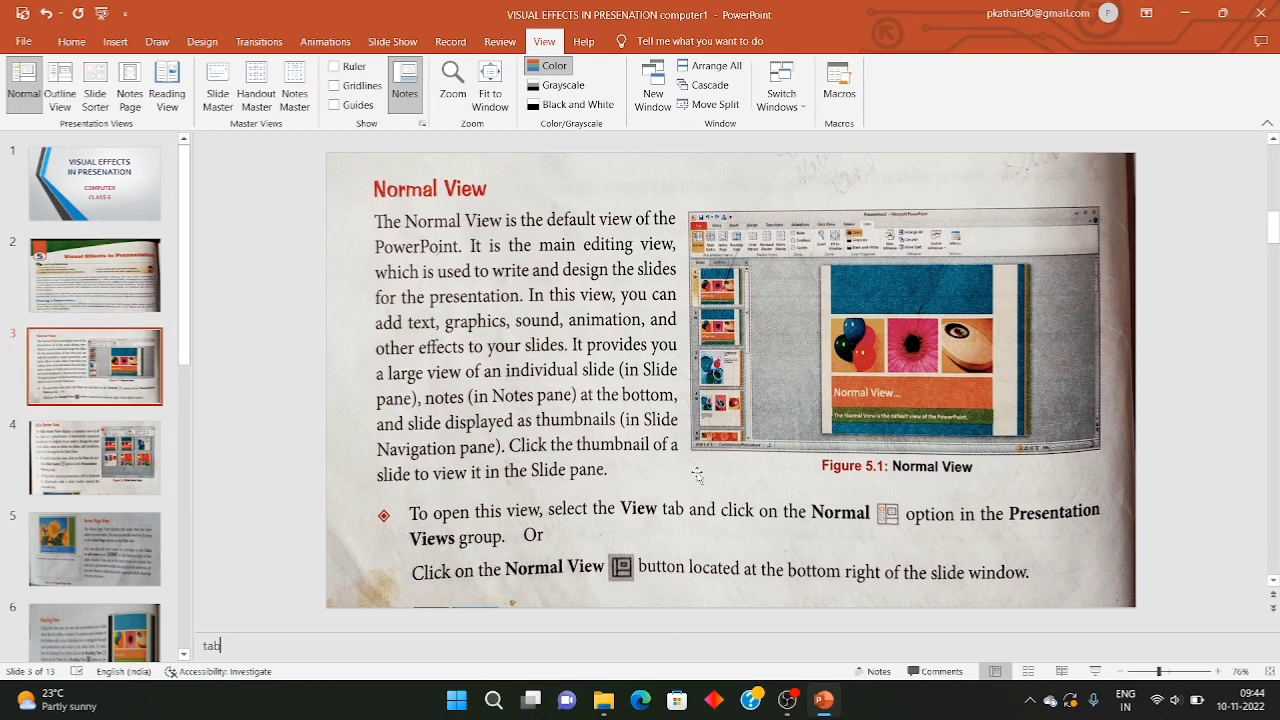
Recheck slides 2 and 3, then switch the deck from Normal to Slide Sorter view.
click(97, 283)
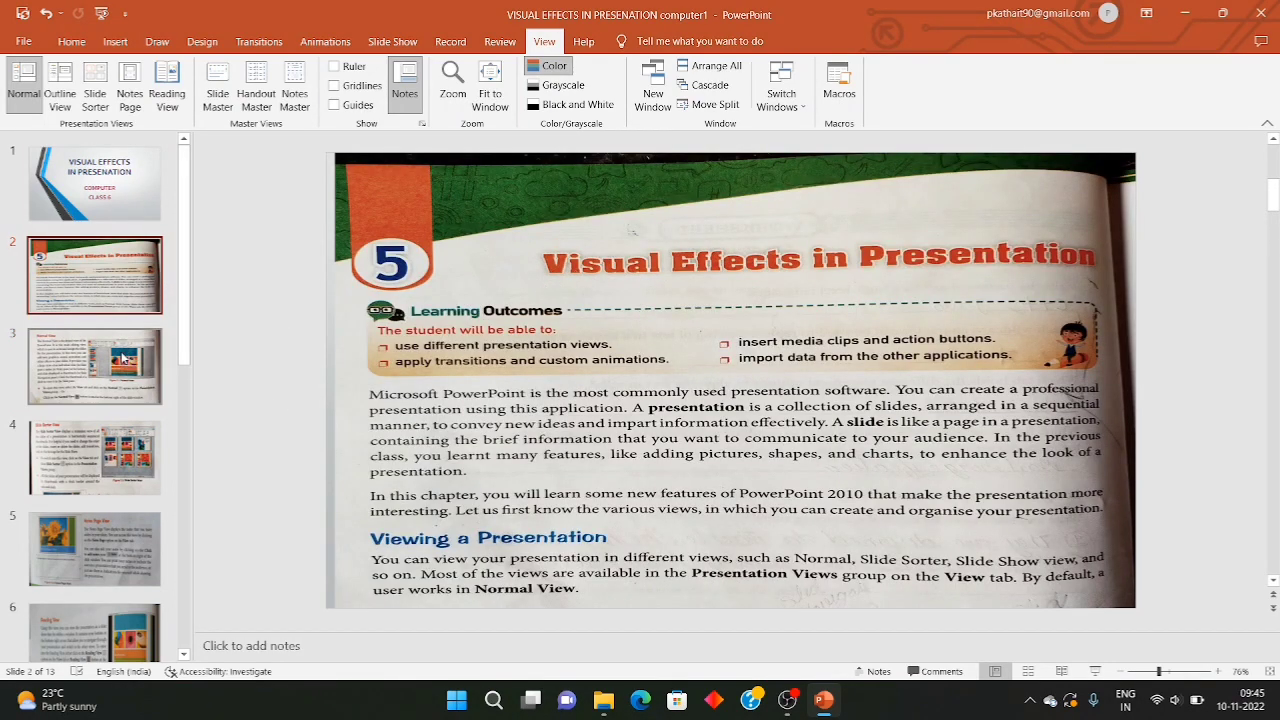
click(123, 358)
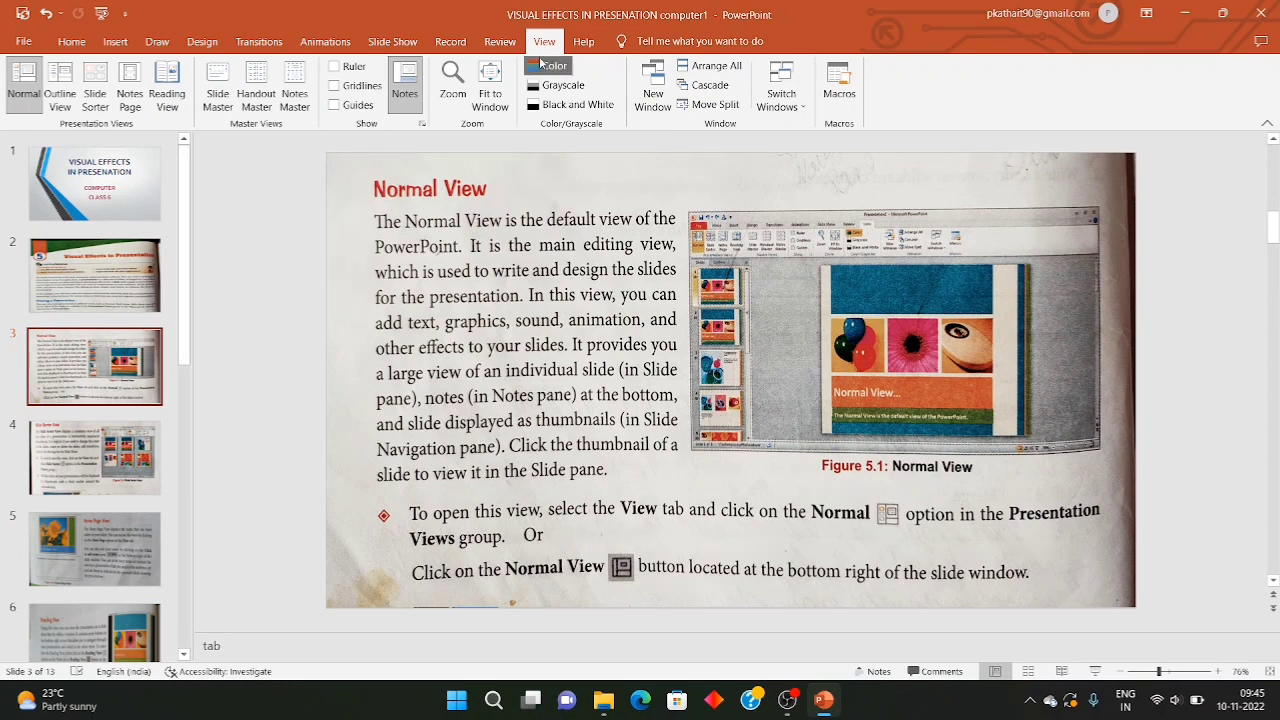
click(30, 108)
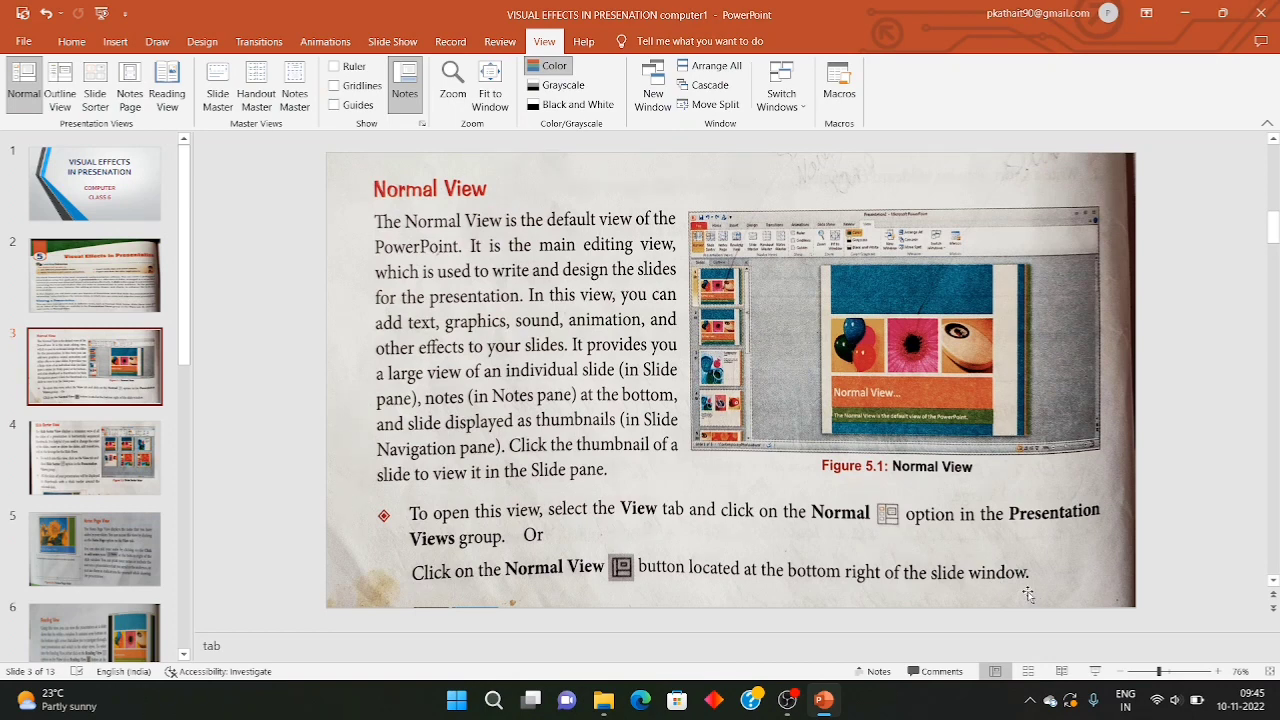
click(1028, 671)
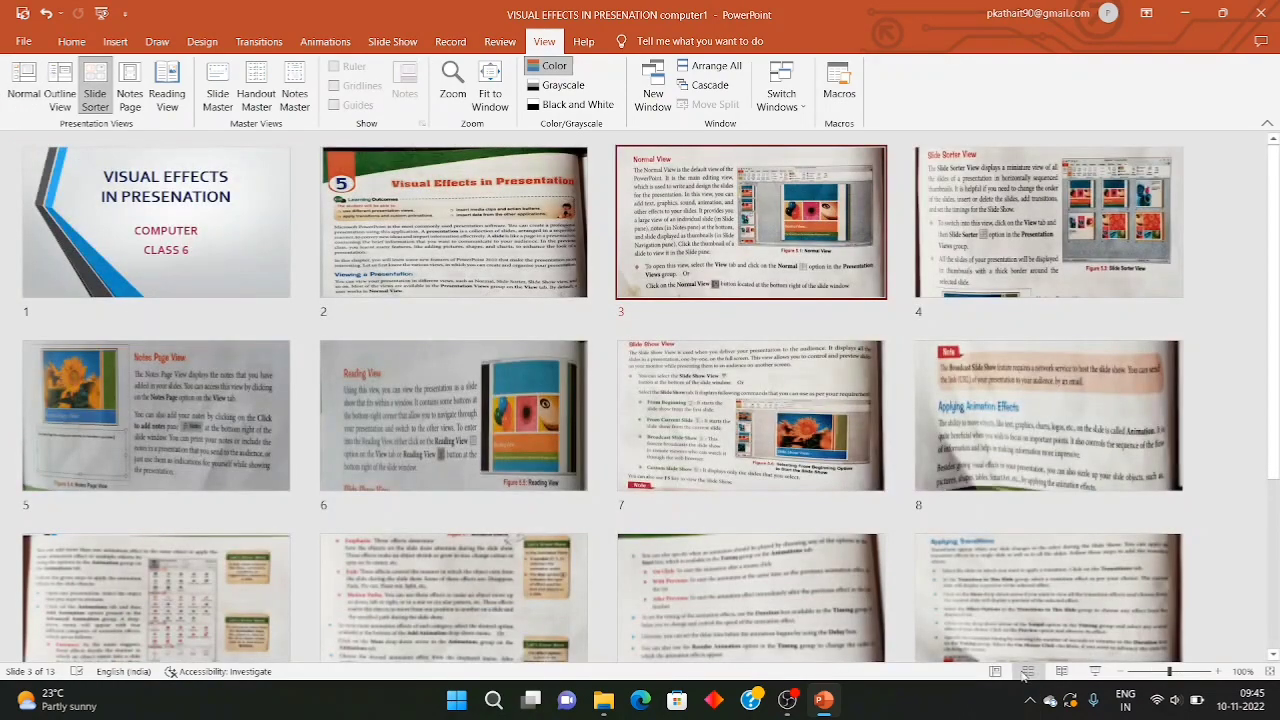
Return to Normal view and browse the Notes Page, Slide Sorter and Normal View slides.
click(995, 672)
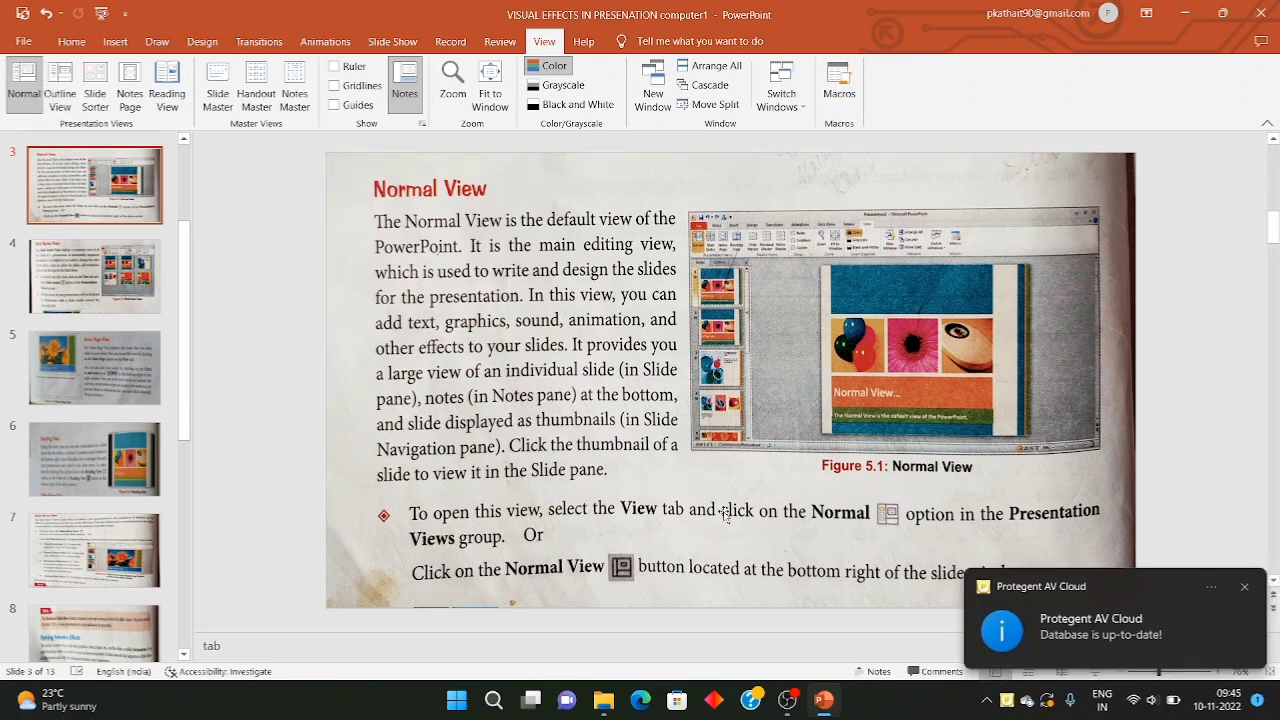
click(103, 447)
click(92, 393)
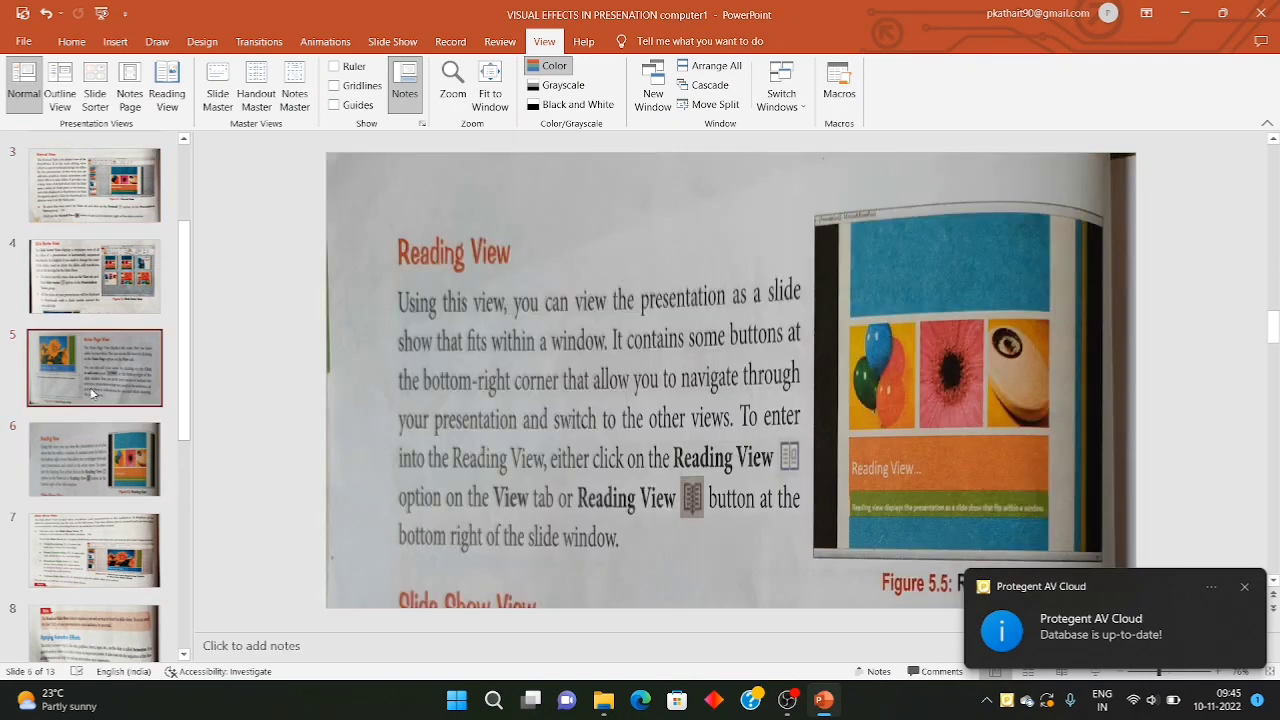
click(90, 289)
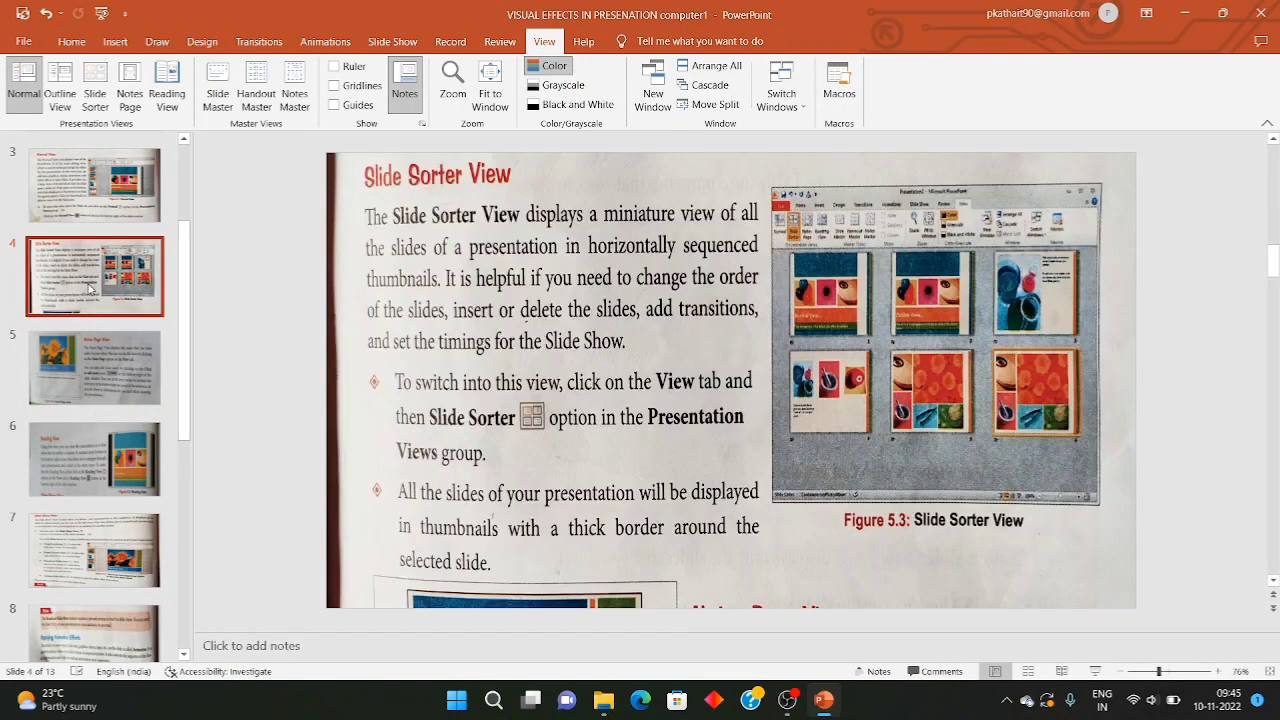
click(93, 247)
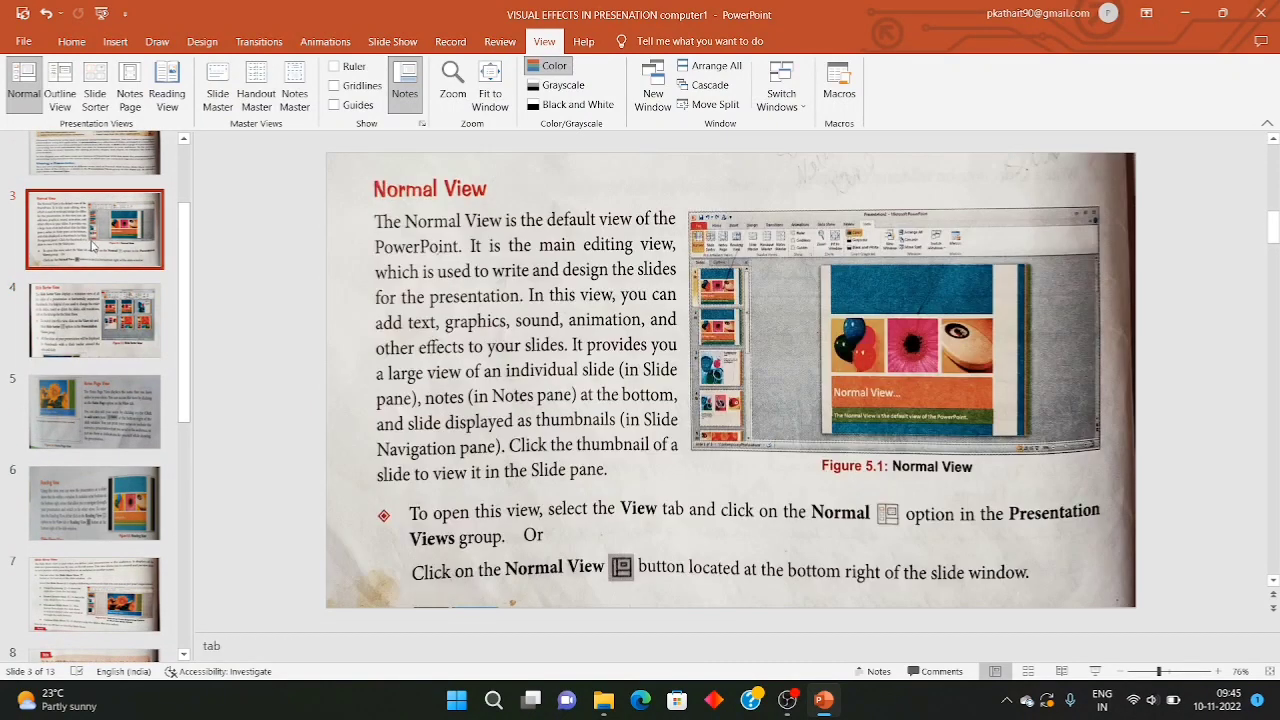
click(87, 322)
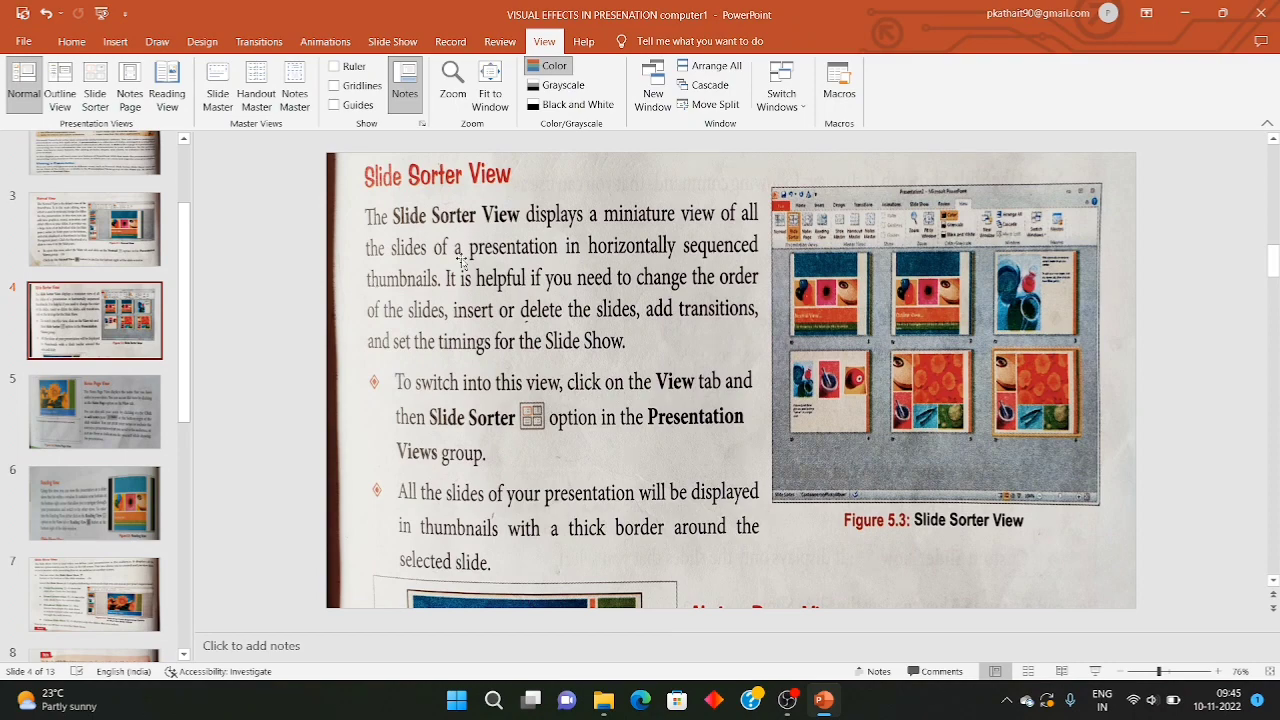
Switch to Slide Sorter view and select slides 2 through 7 in turn.
click(100, 92)
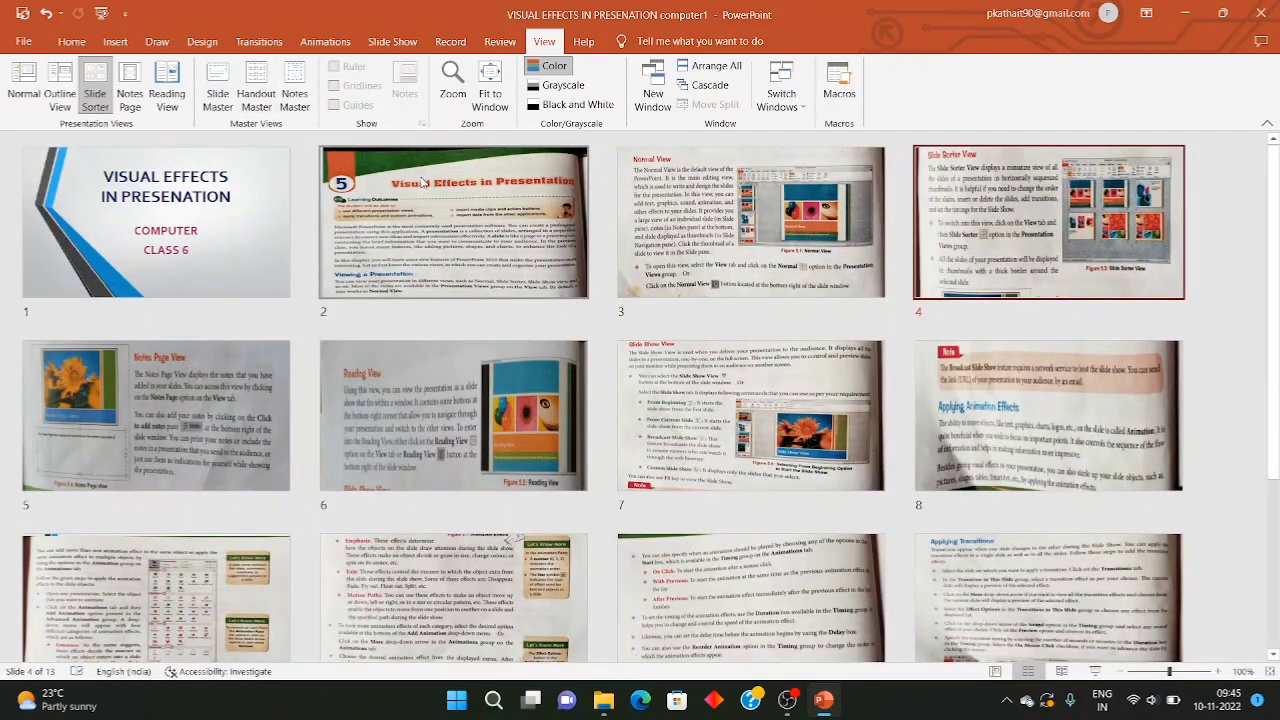
click(423, 181)
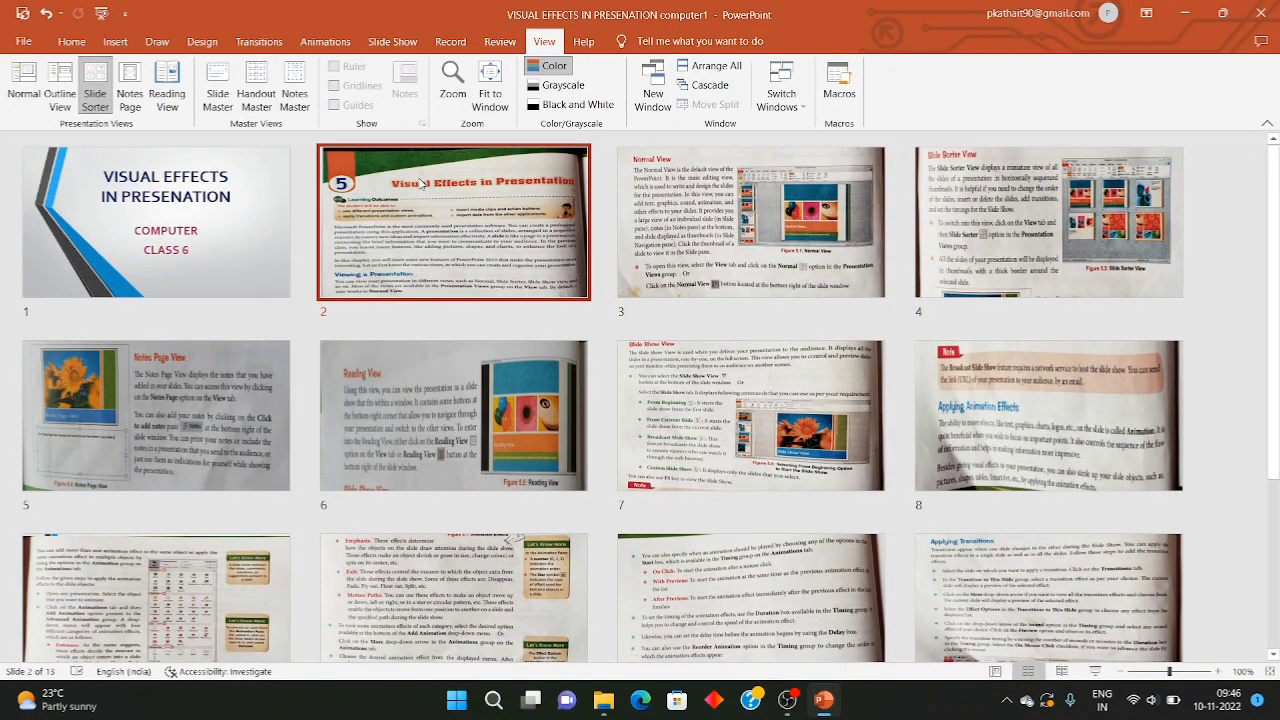
click(740, 191)
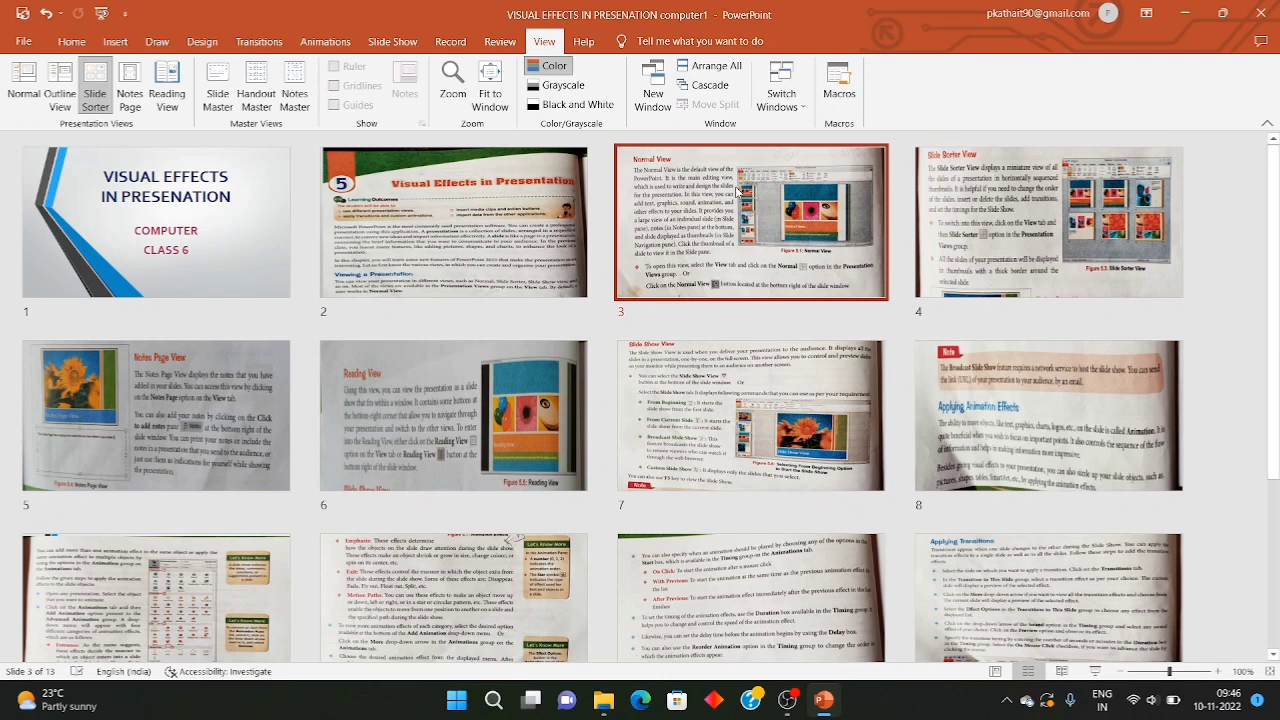
click(947, 201)
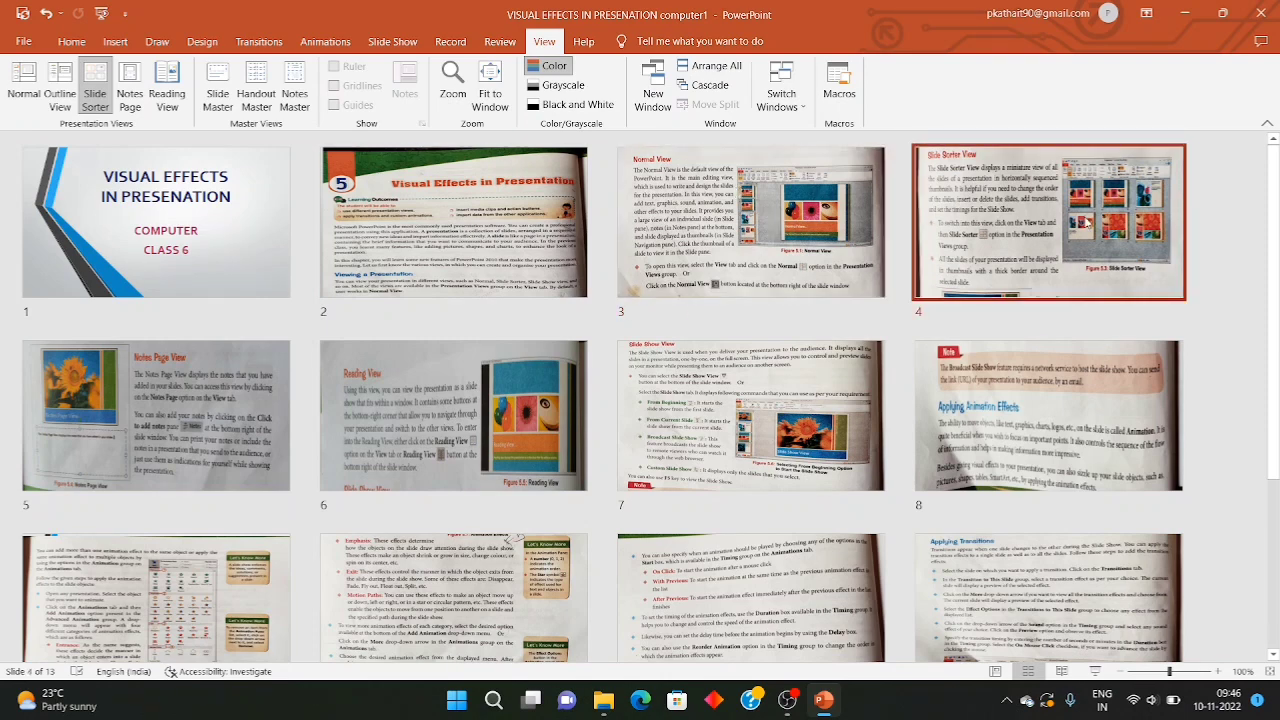
click(160, 372)
click(455, 393)
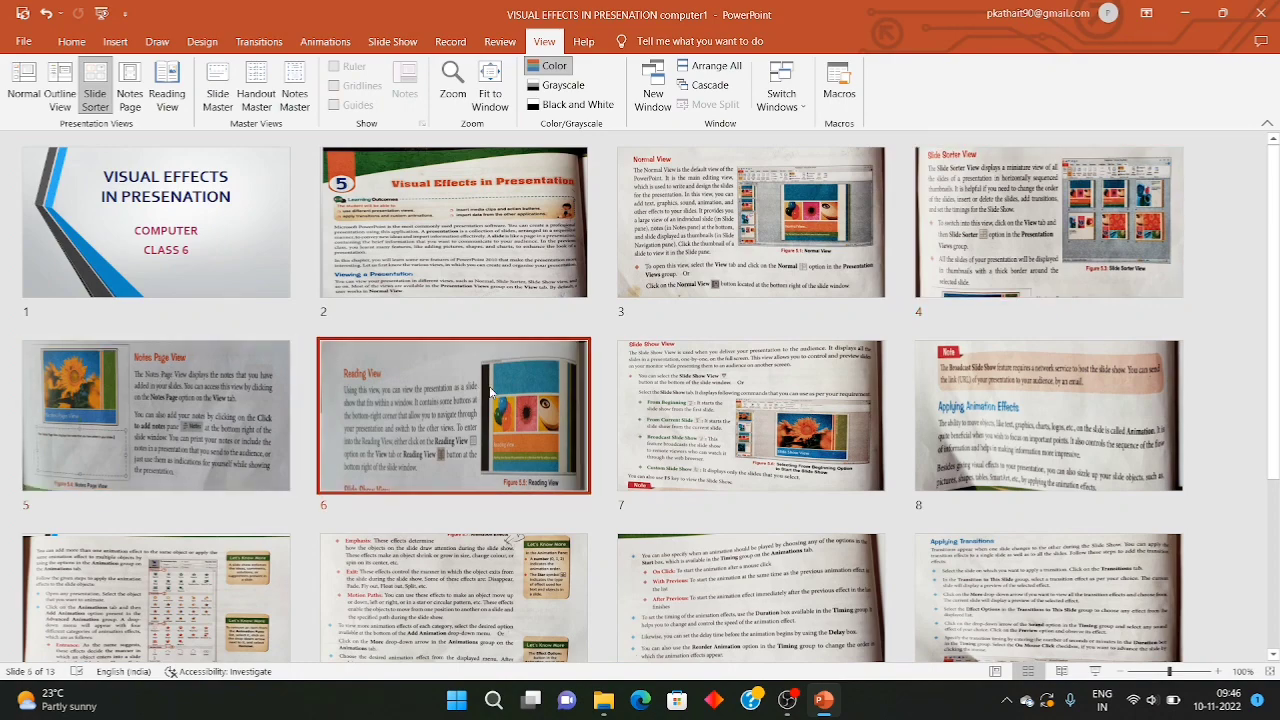
click(673, 397)
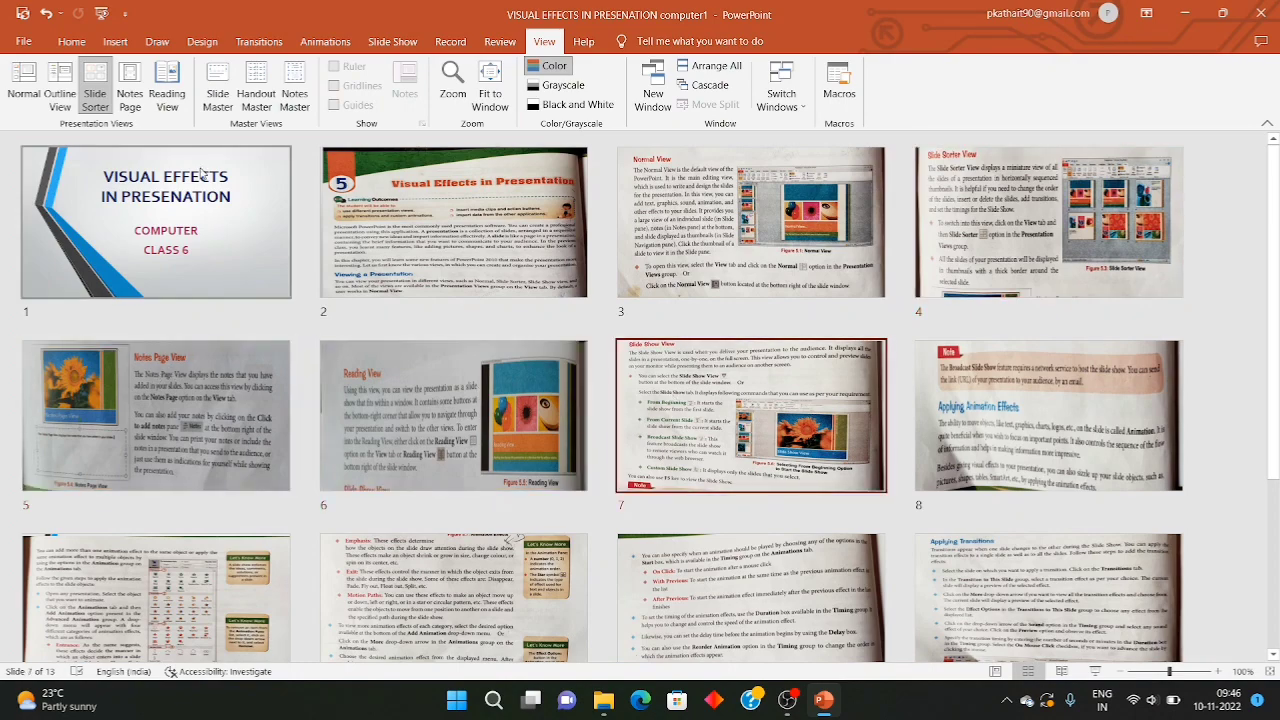
Toggle between Normal and Slide Sorter views, then drag slide 2 toward slide 3's place.
click(24, 90)
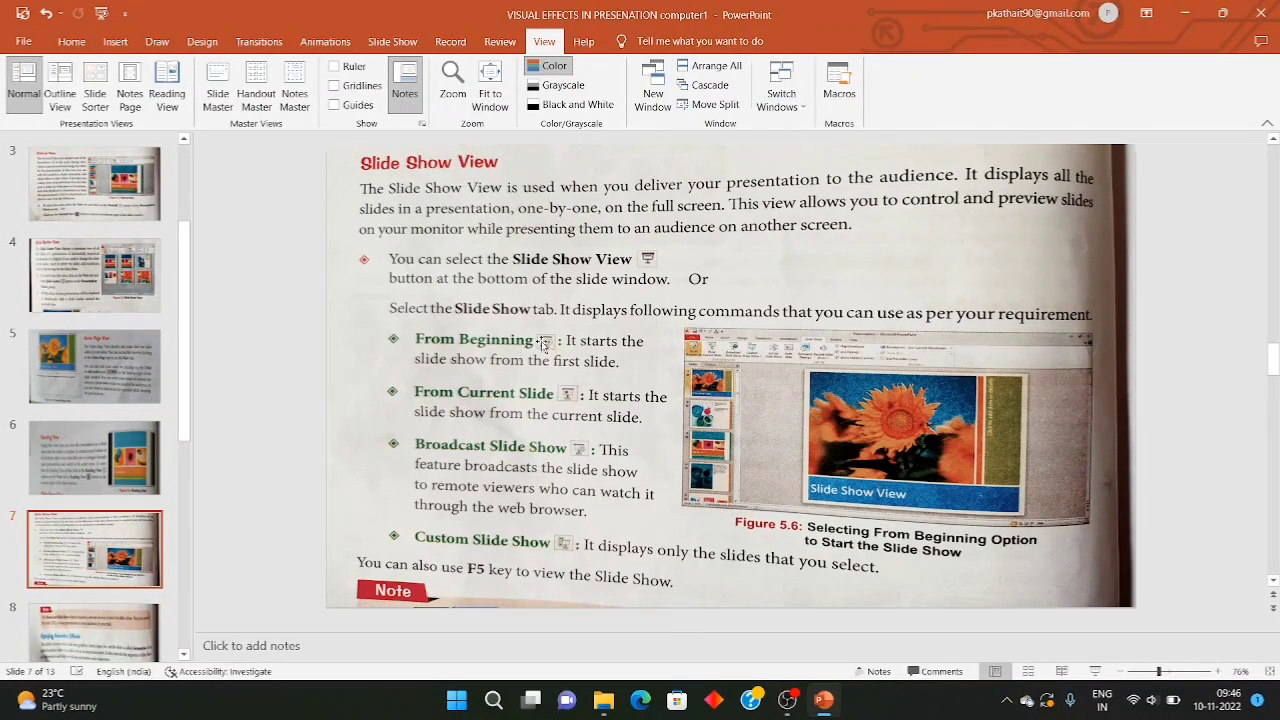
click(1029, 672)
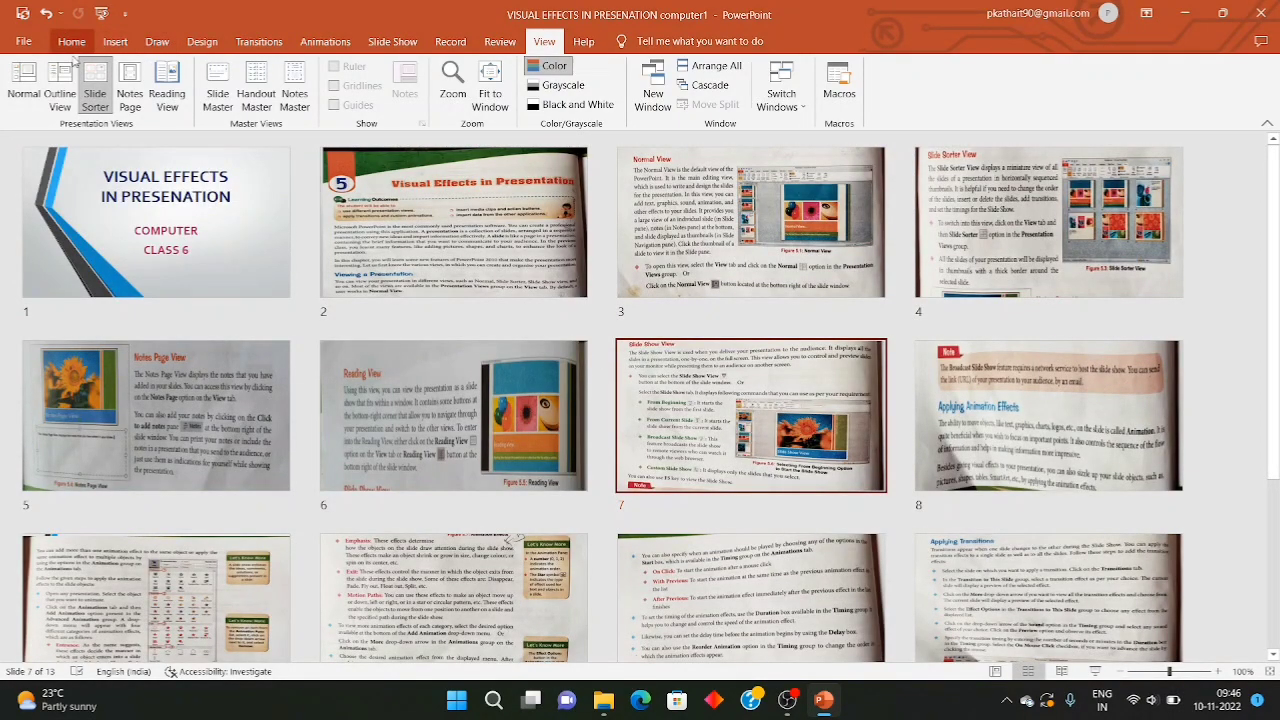
click(24, 85)
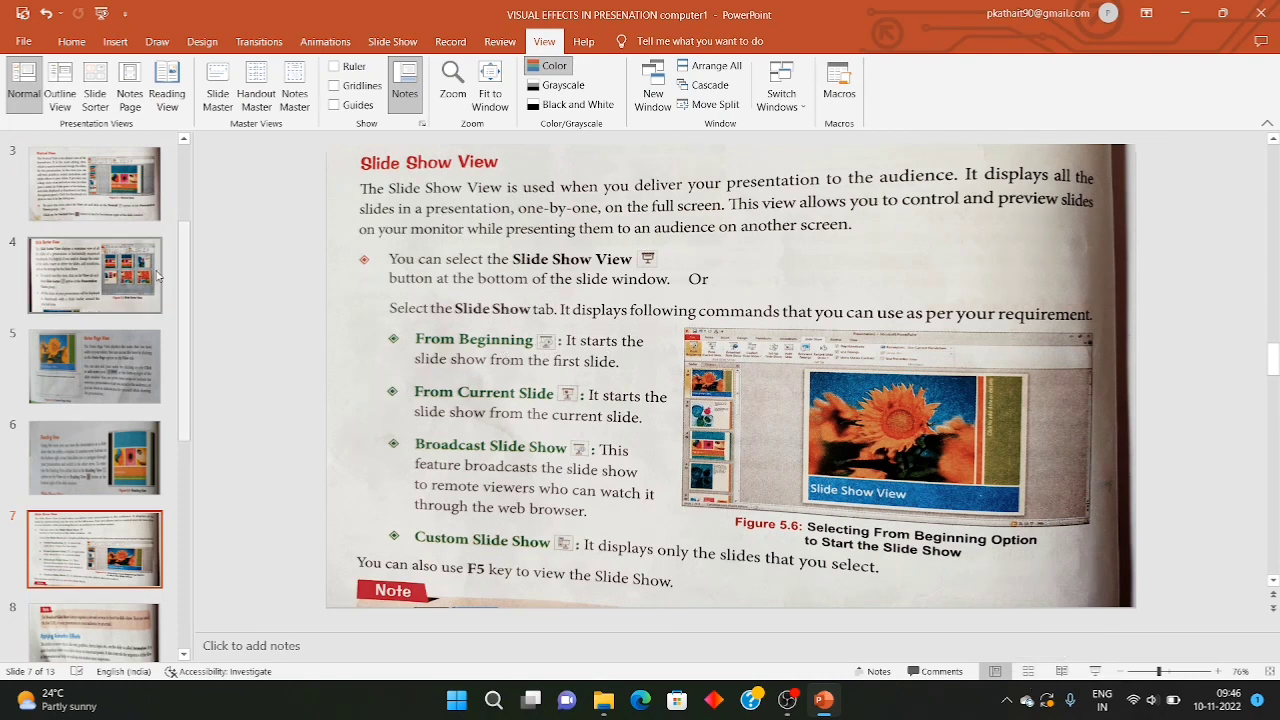
scroll(95, 387, up, 2)
click(95, 387)
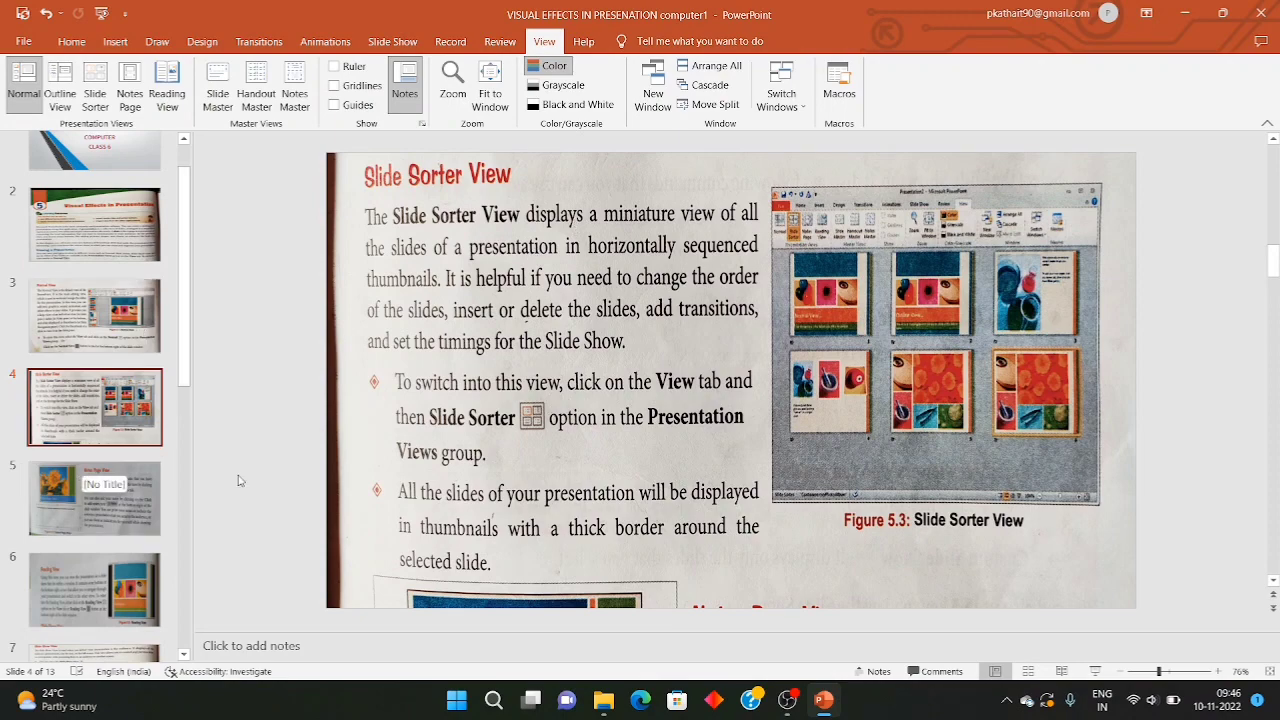
click(1029, 672)
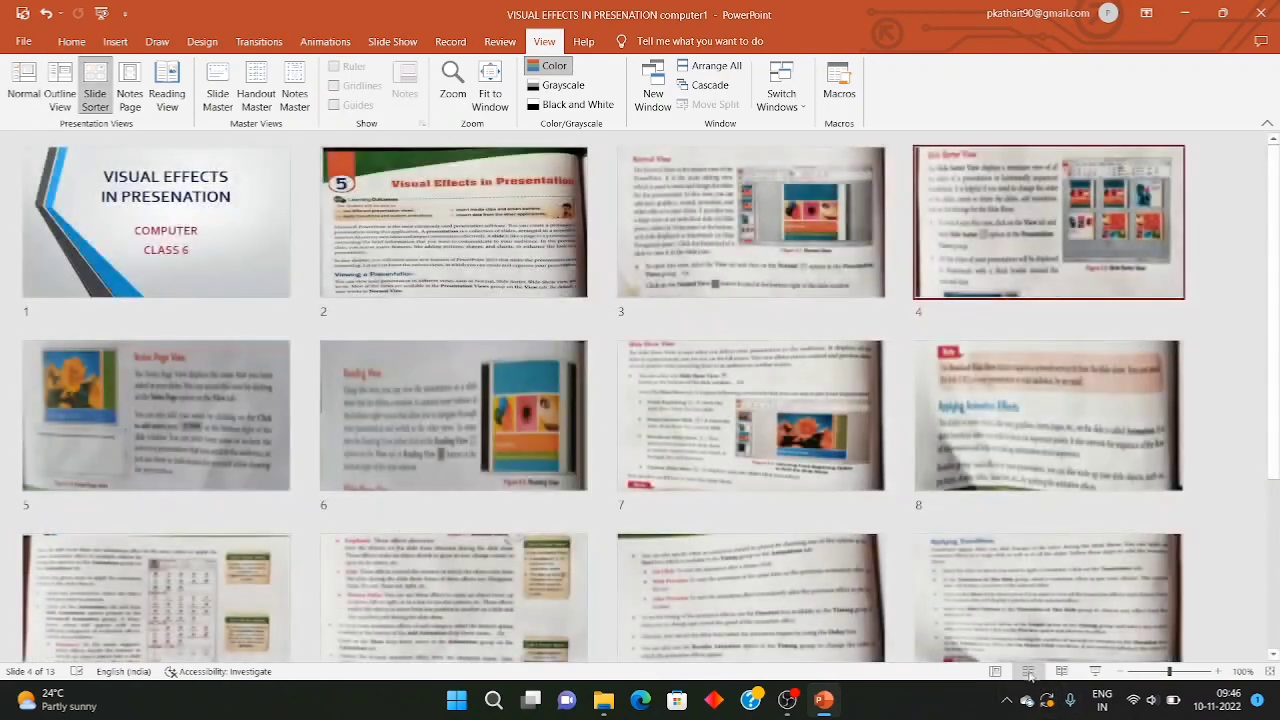
mouse_move(490, 268)
mouse_down()
mouse_move(716, 284)
mouse_move(489, 272)
mouse_up()
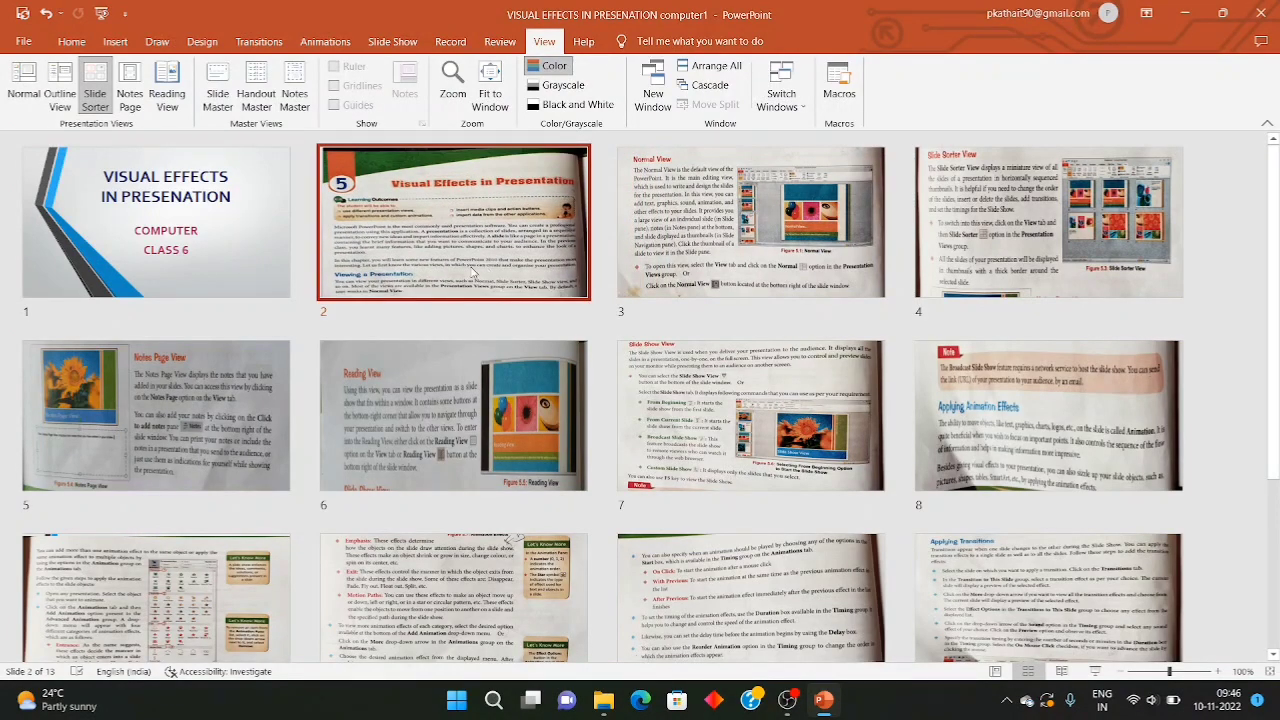
Browse the Notes Page View and Slide Sorter View slides in Normal view, briefly toggling the grid.
click(24, 80)
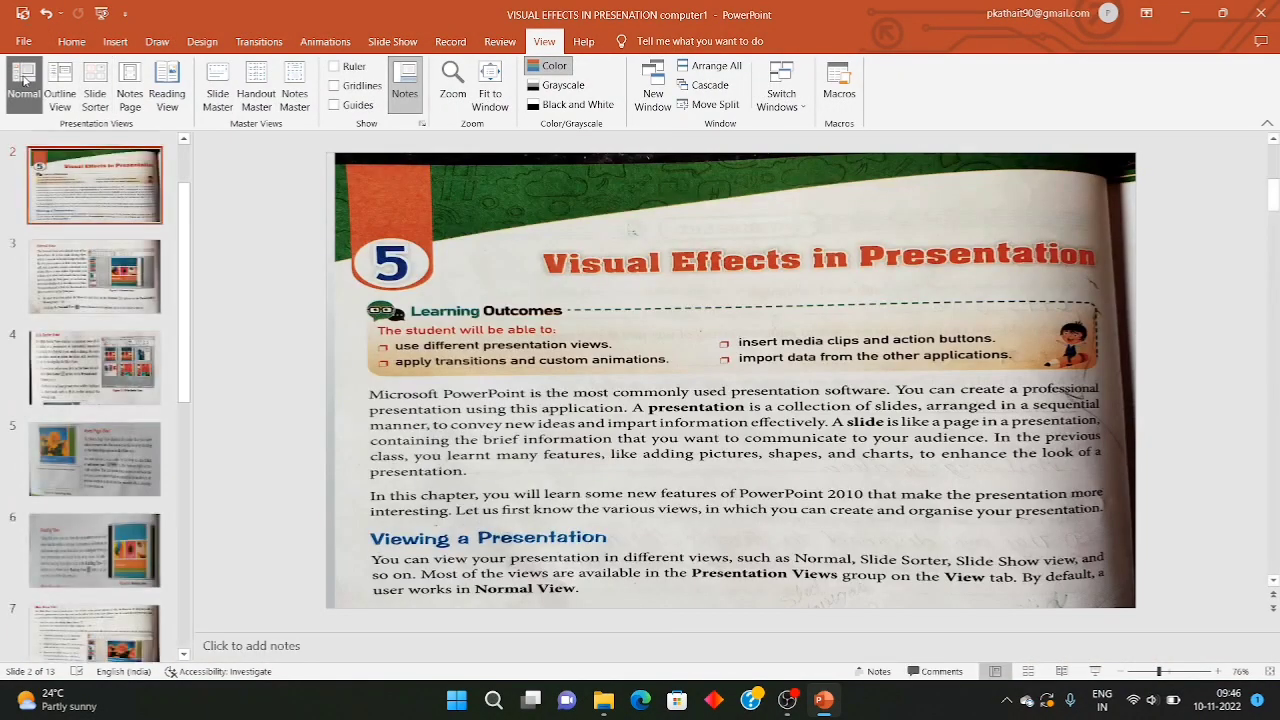
click(87, 449)
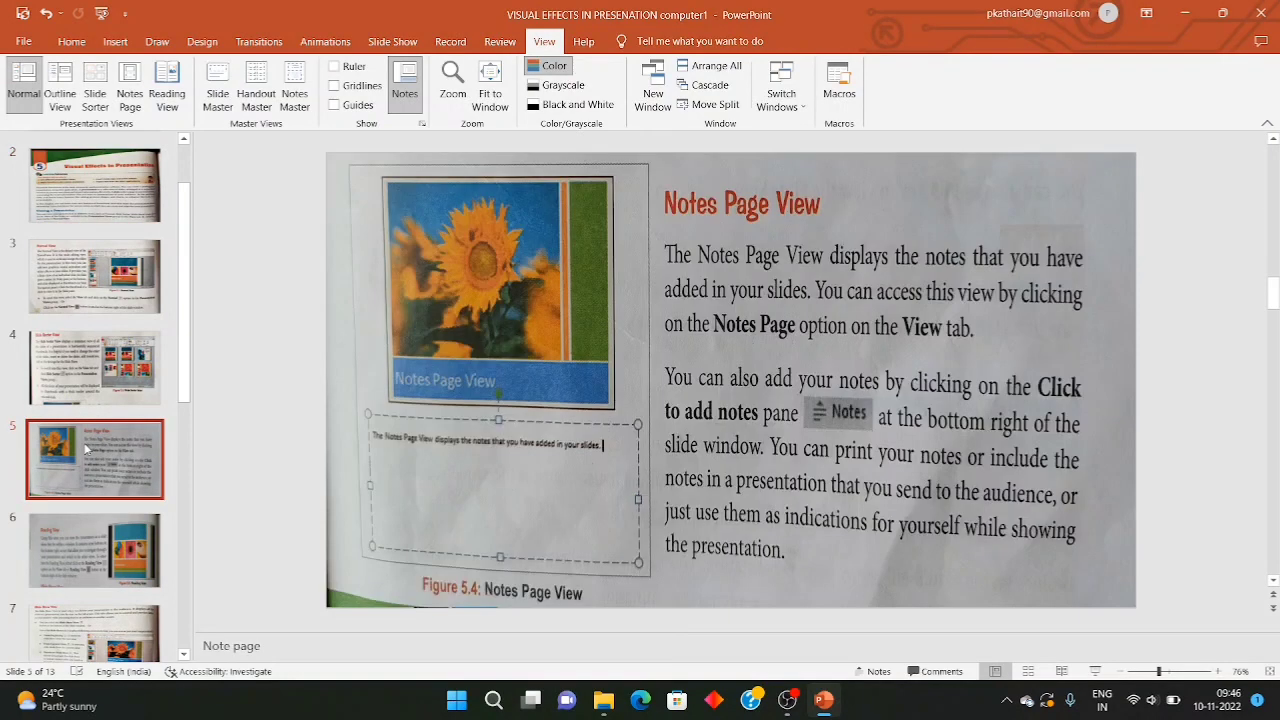
click(112, 382)
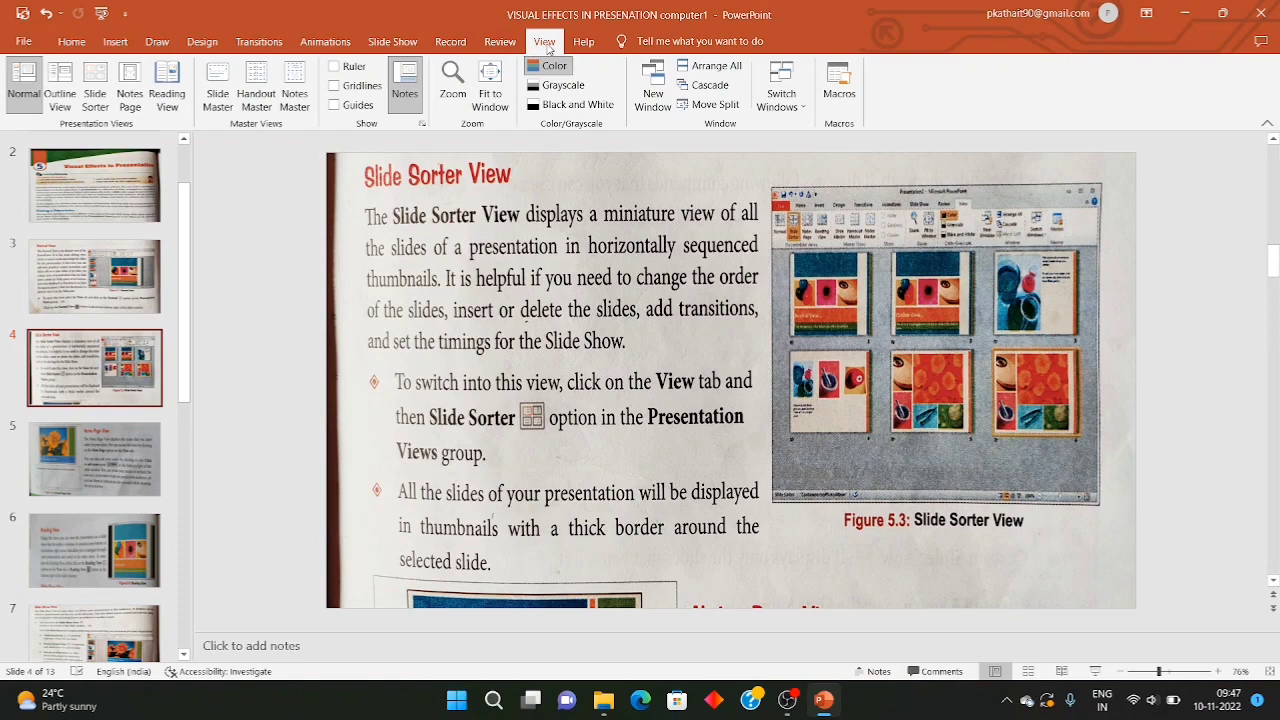
click(101, 82)
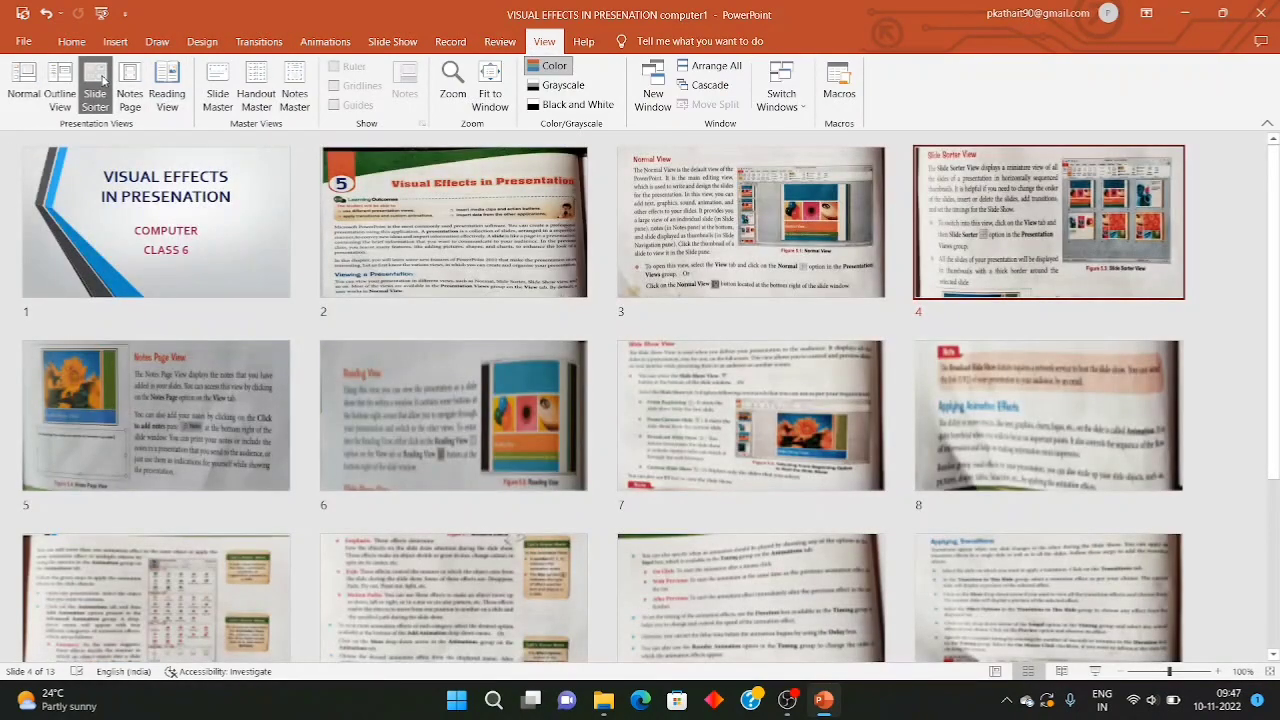
click(20, 88)
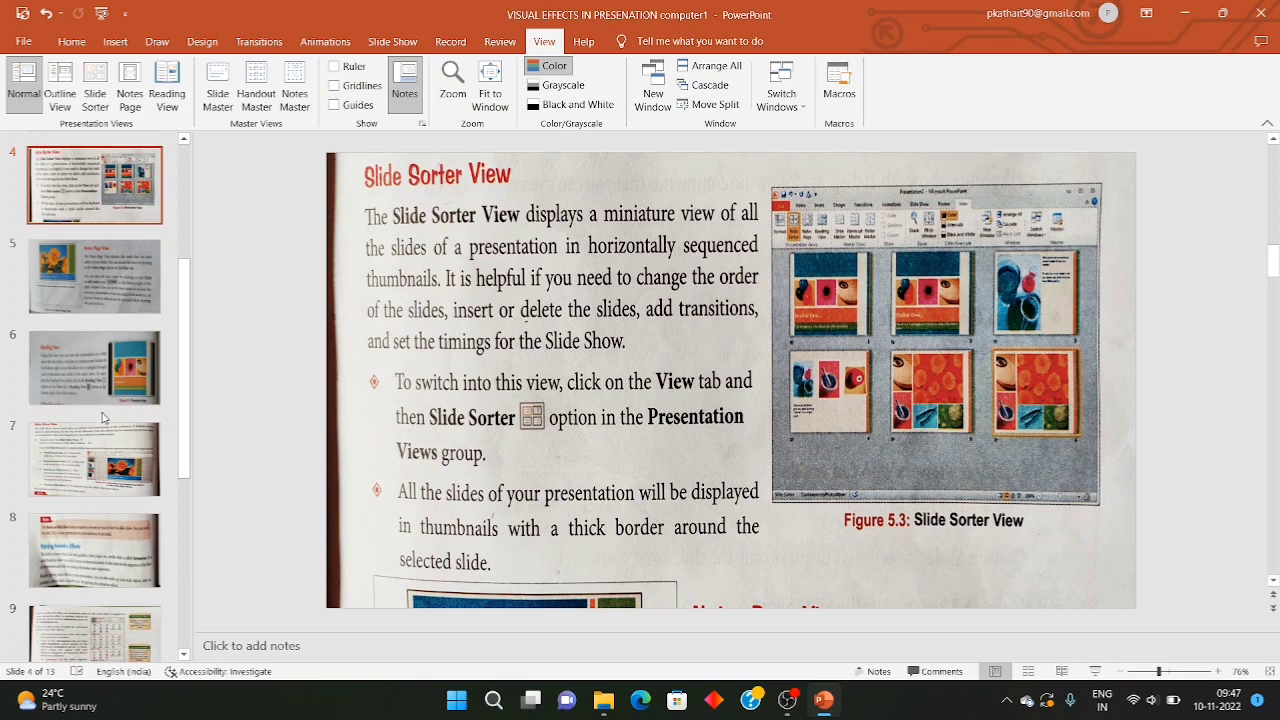
Return to Slide Sorter view and select slides 2, 3 and 4.
click(103, 103)
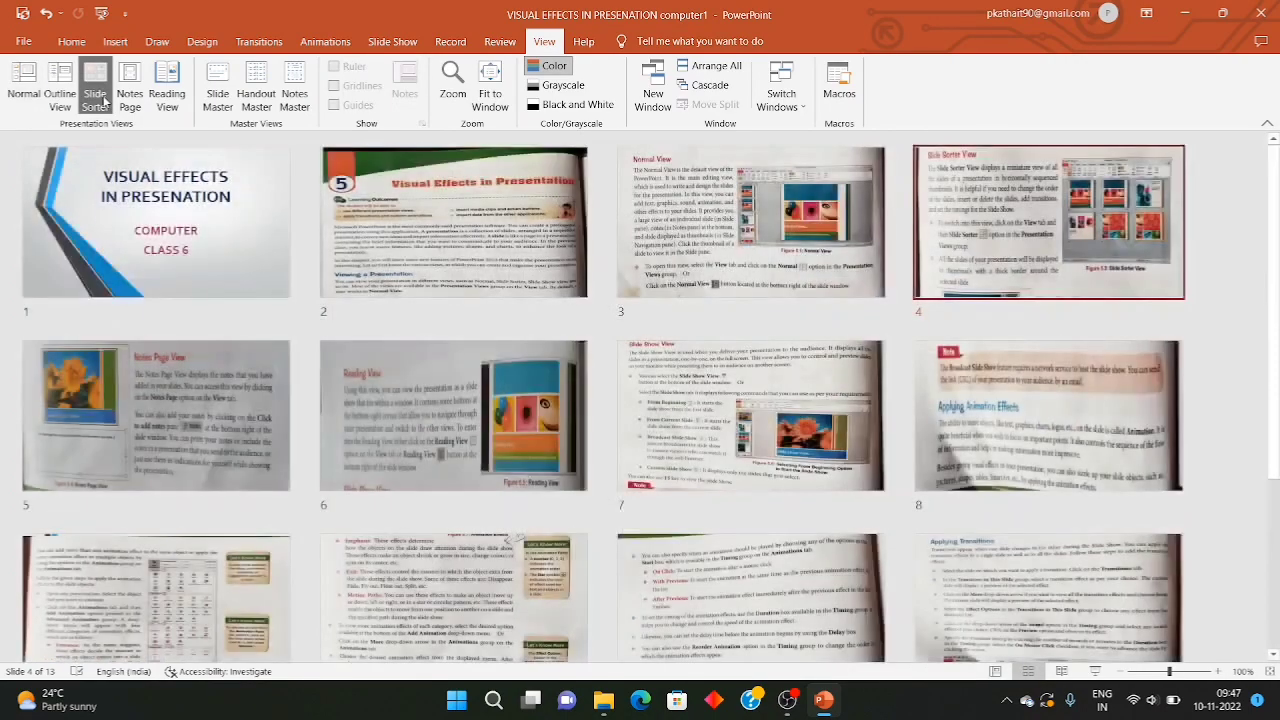
click(343, 152)
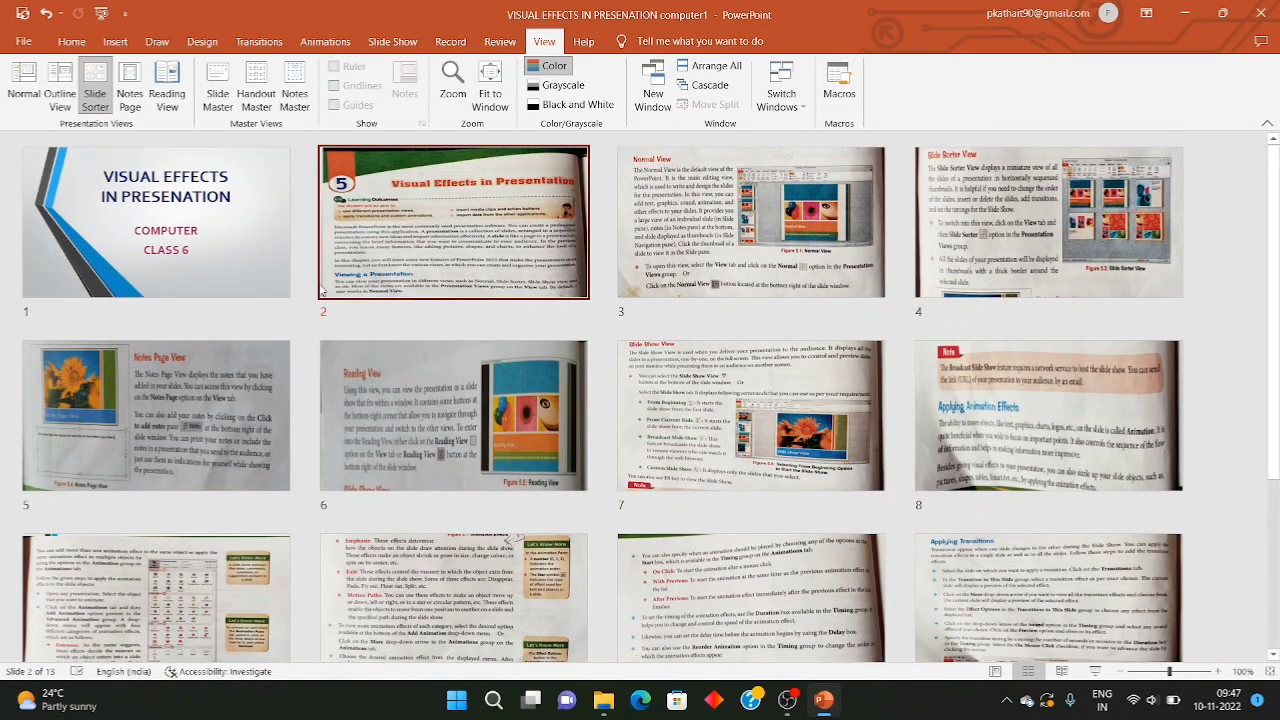
click(824, 208)
click(1013, 210)
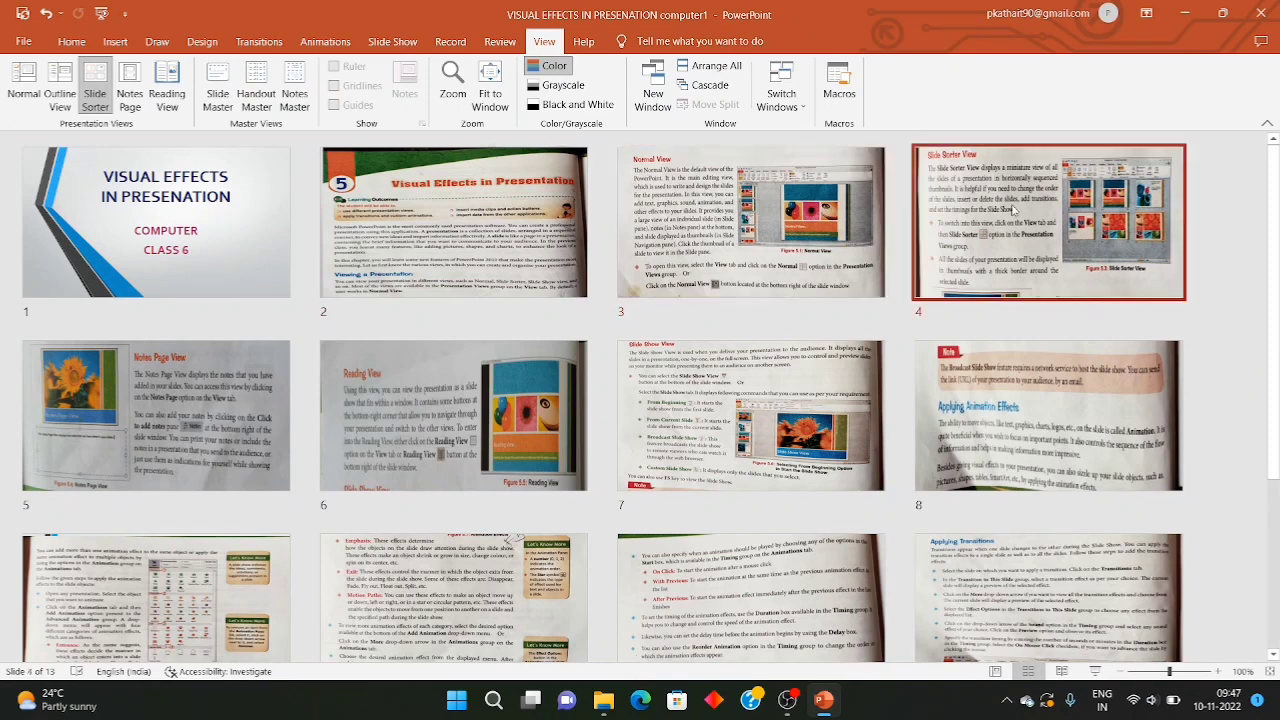
Open the deck in Normal view and settle on slide 5, Notes Page View.
click(24, 82)
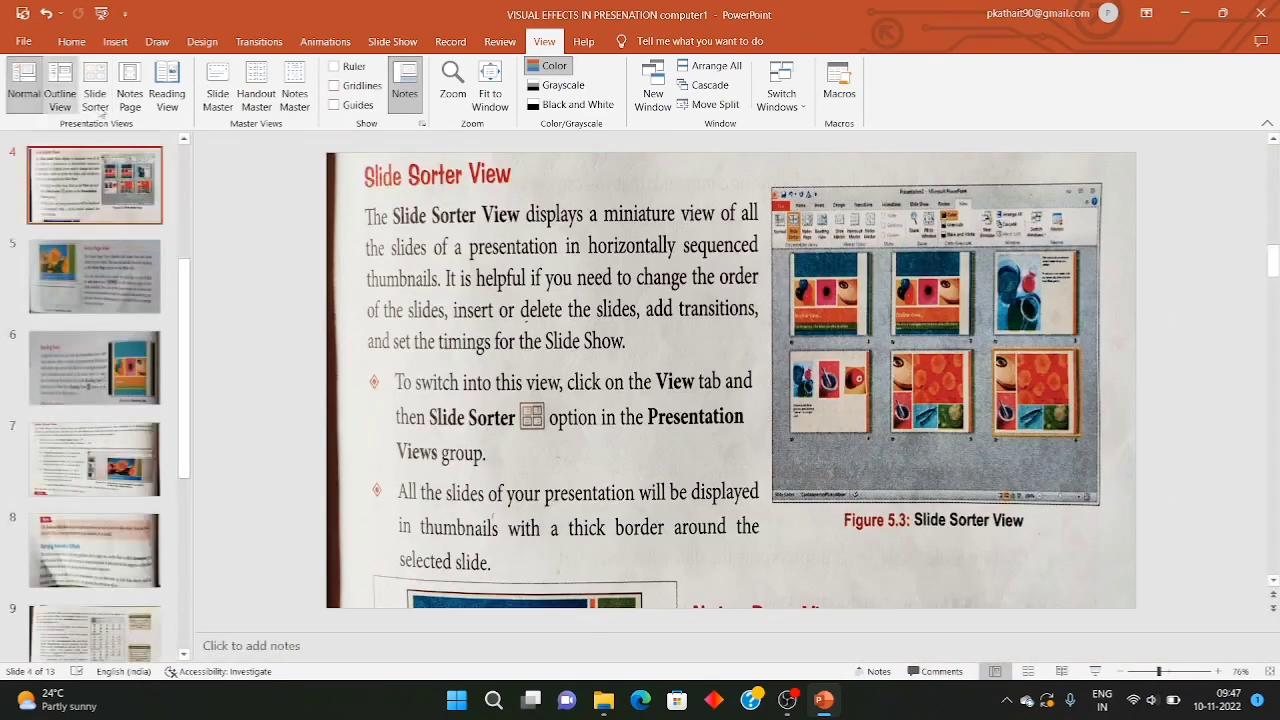
scroll(145, 375, up, 1)
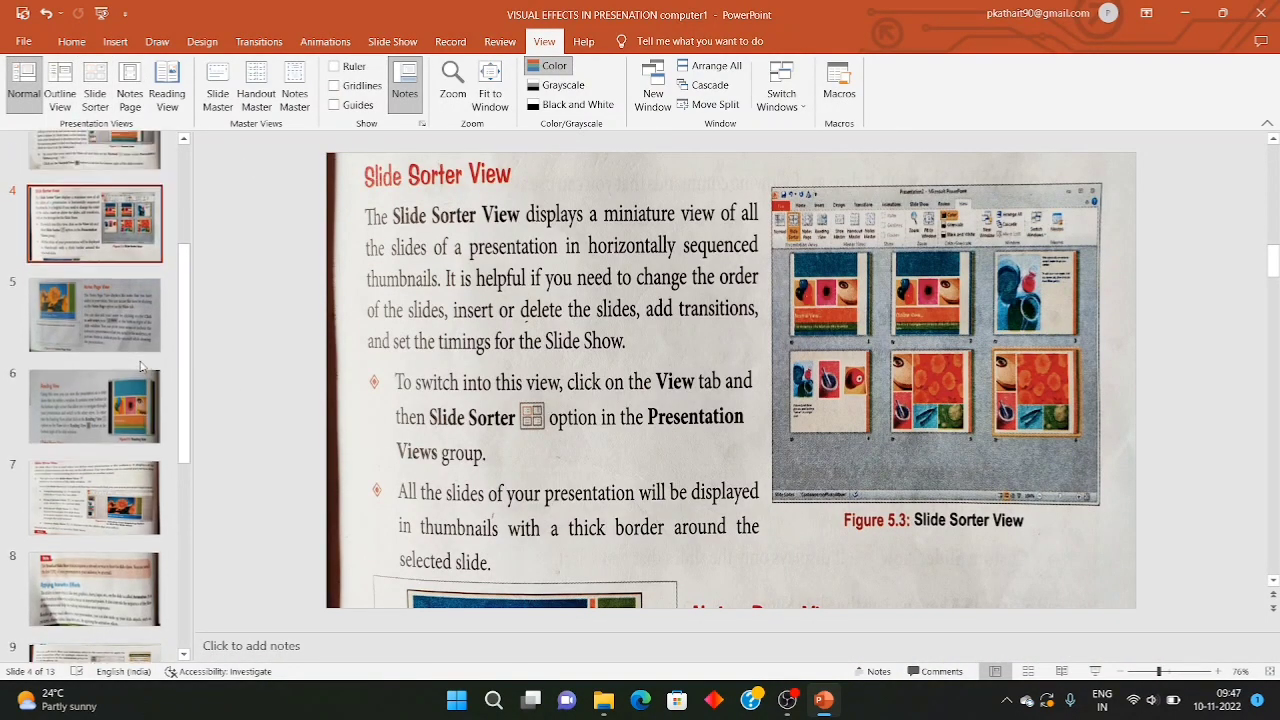
click(101, 318)
click(108, 240)
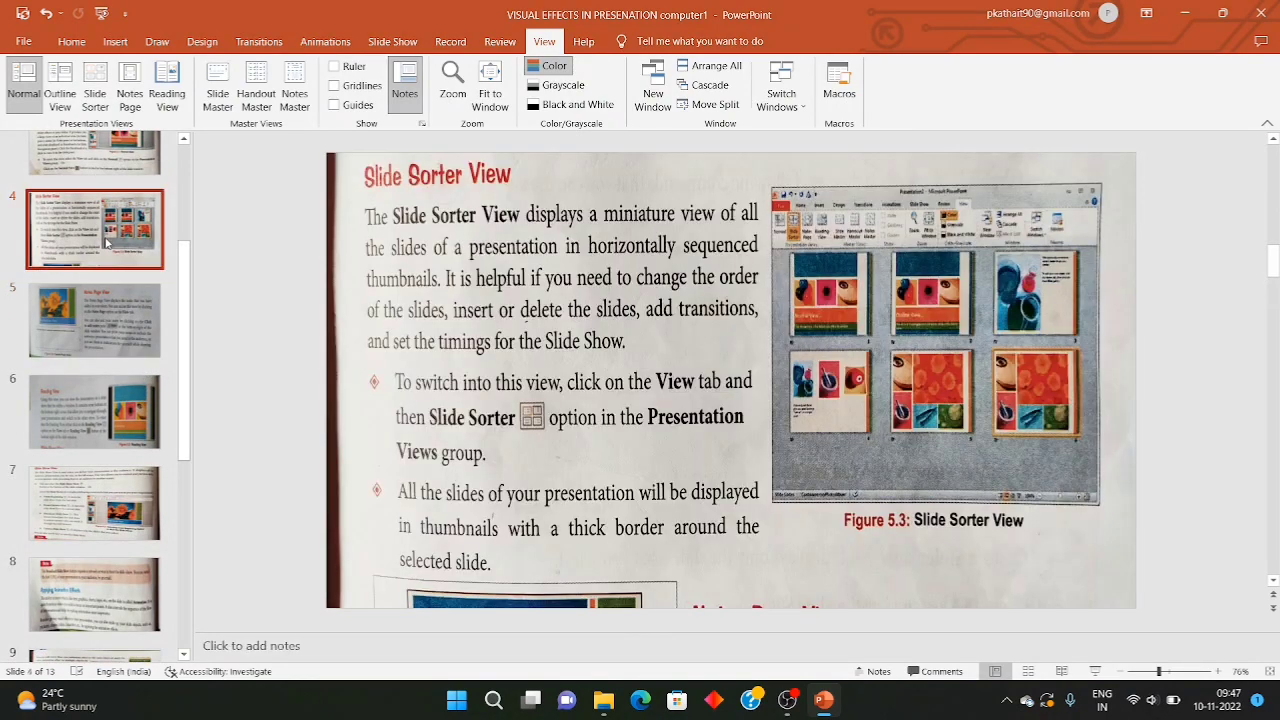
click(99, 321)
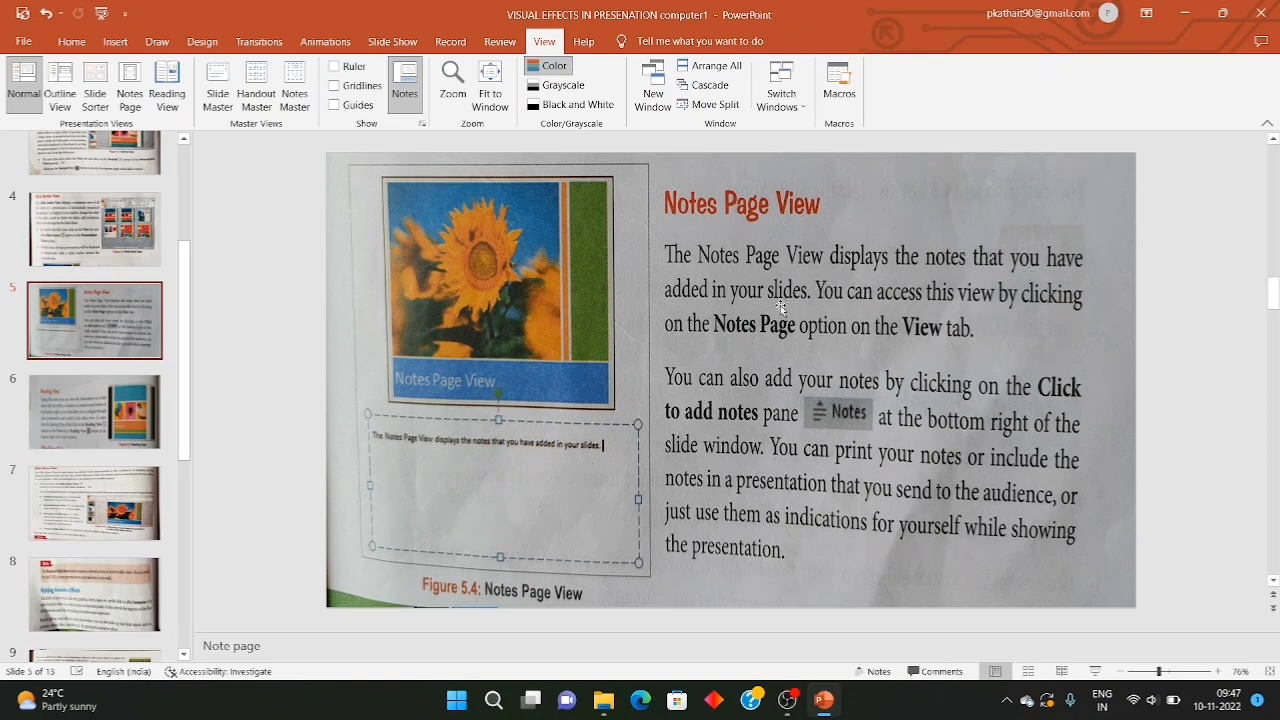
Extend slide 5's speaker note to 'Note page this a', hiding and reshowing the notes pane.
click(278, 648)
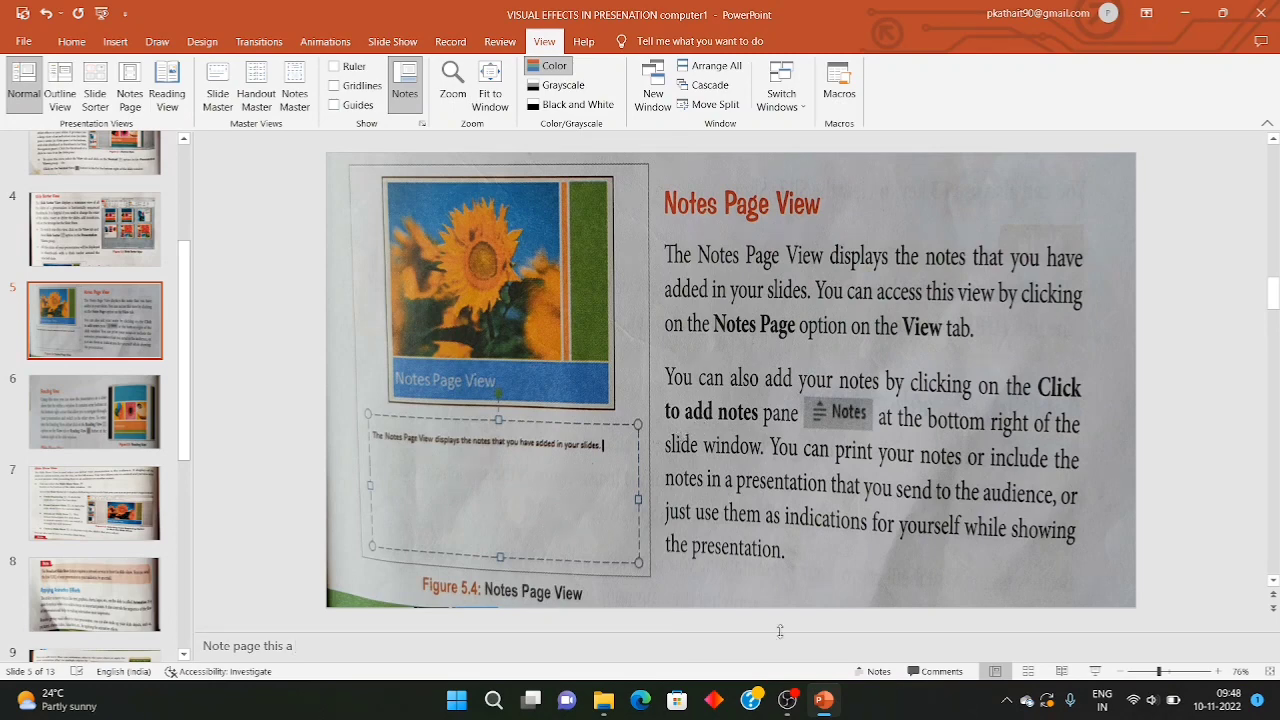
click(862, 679)
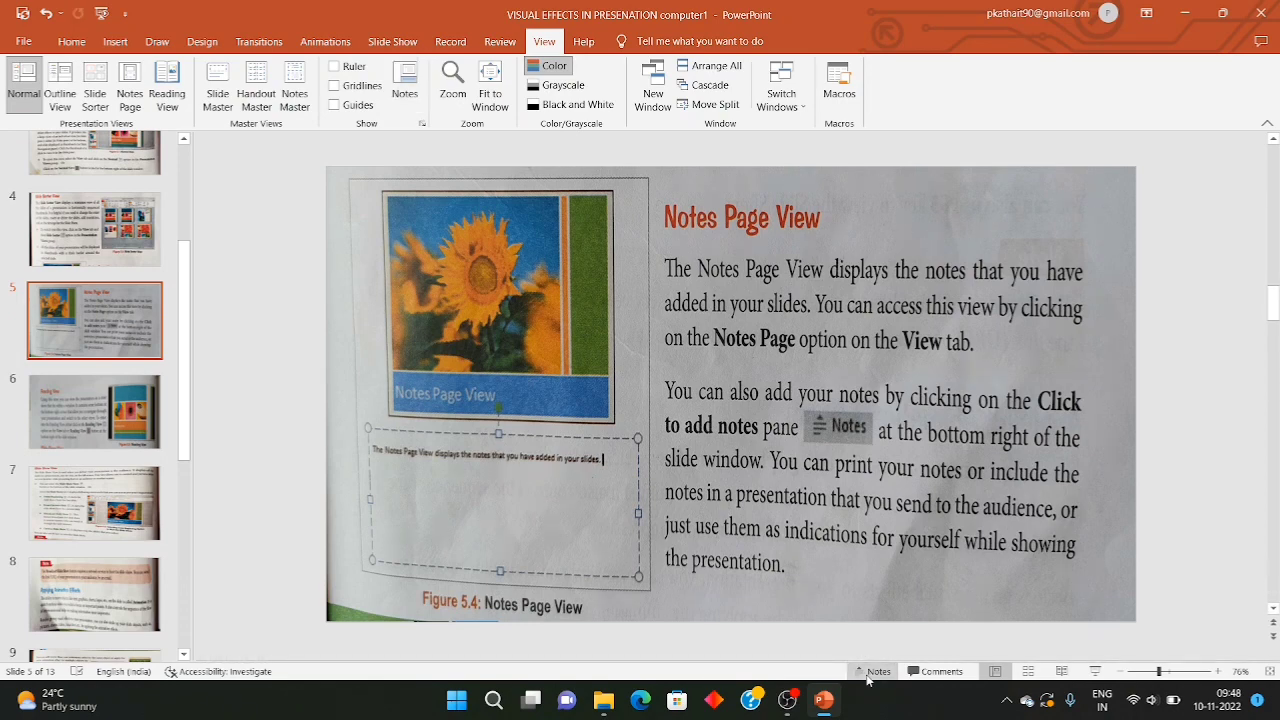
click(868, 679)
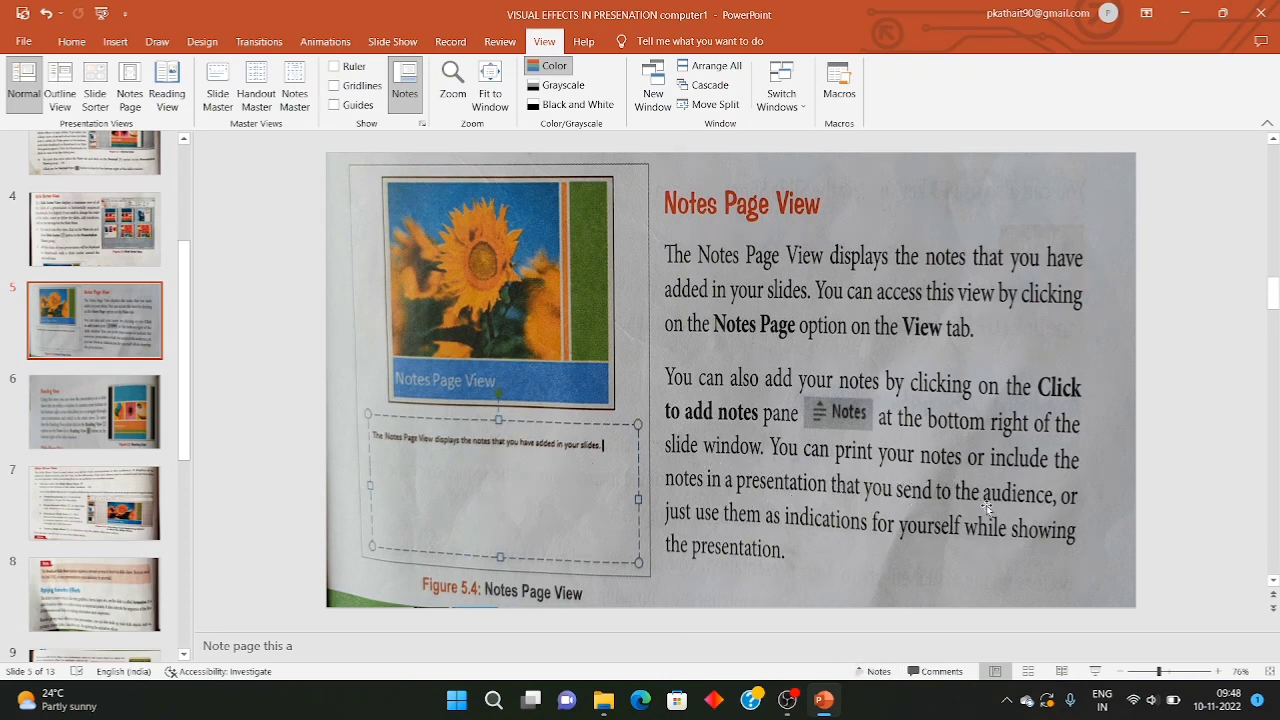
click(240, 646)
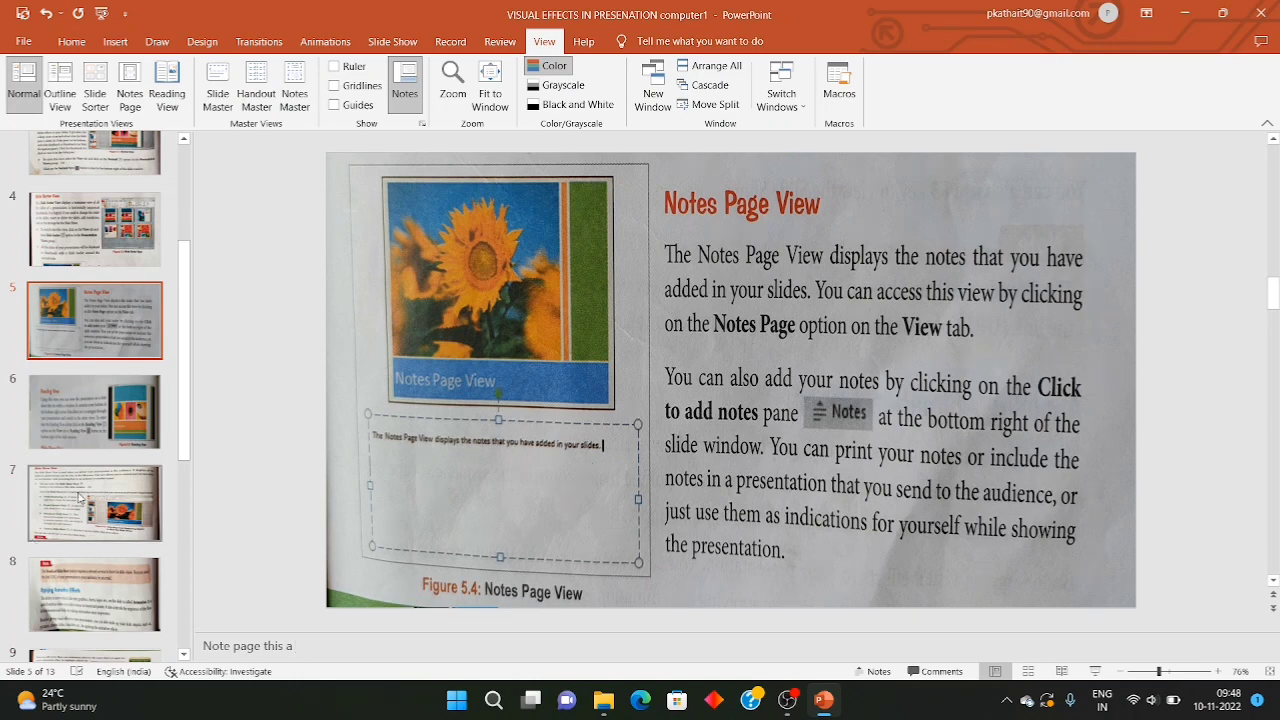
click(70, 440)
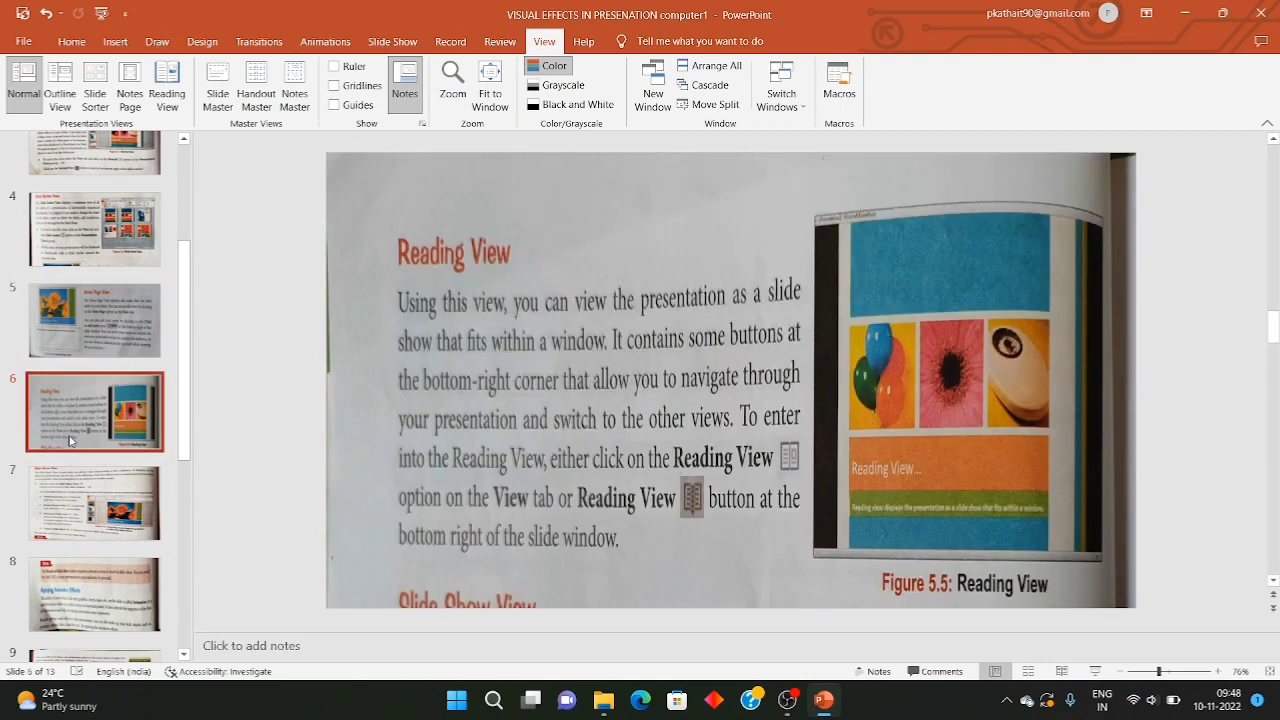
key(Up)
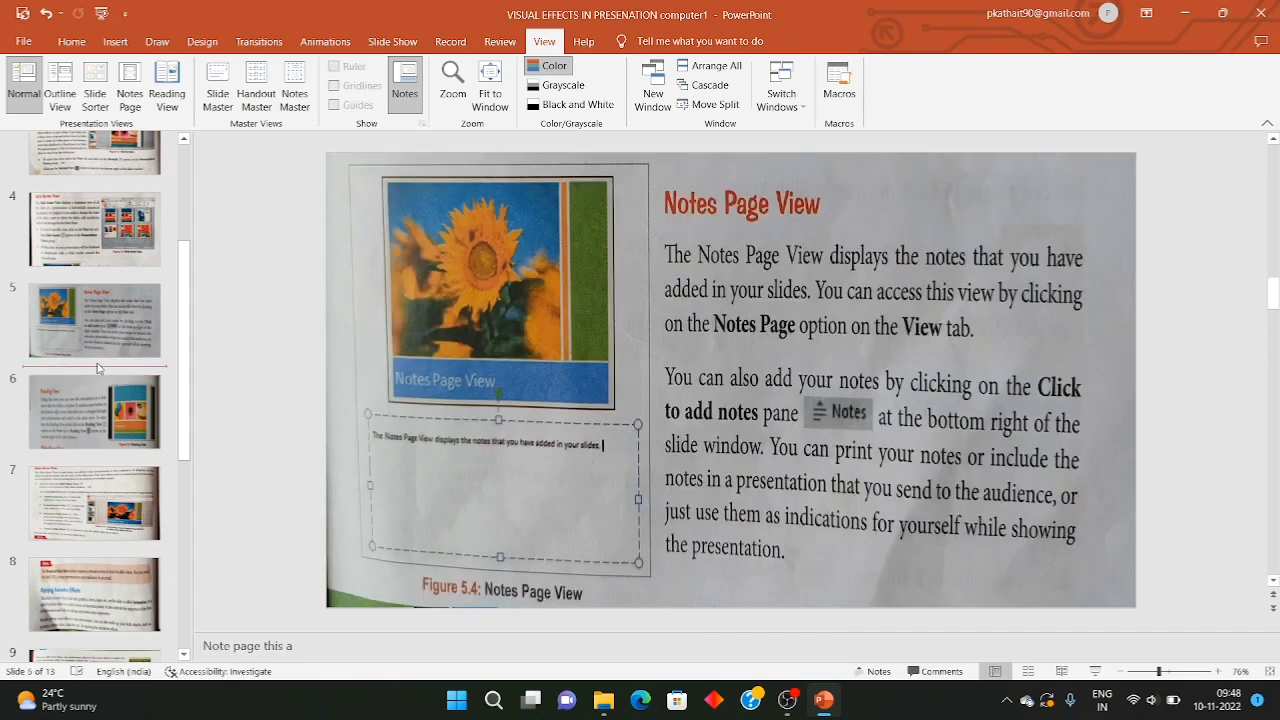
key(Down)
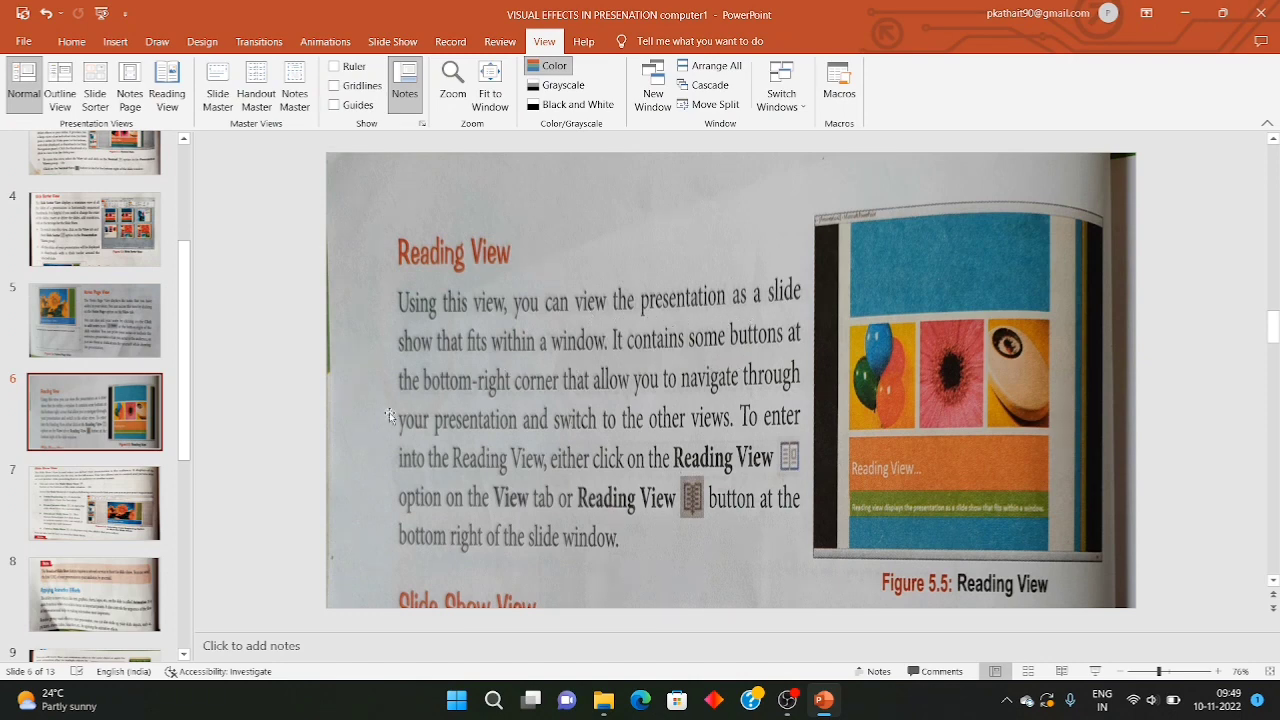
Play the deck in Reading View, paging forward once and back twice to the Notes Page View slide.
click(1062, 672)
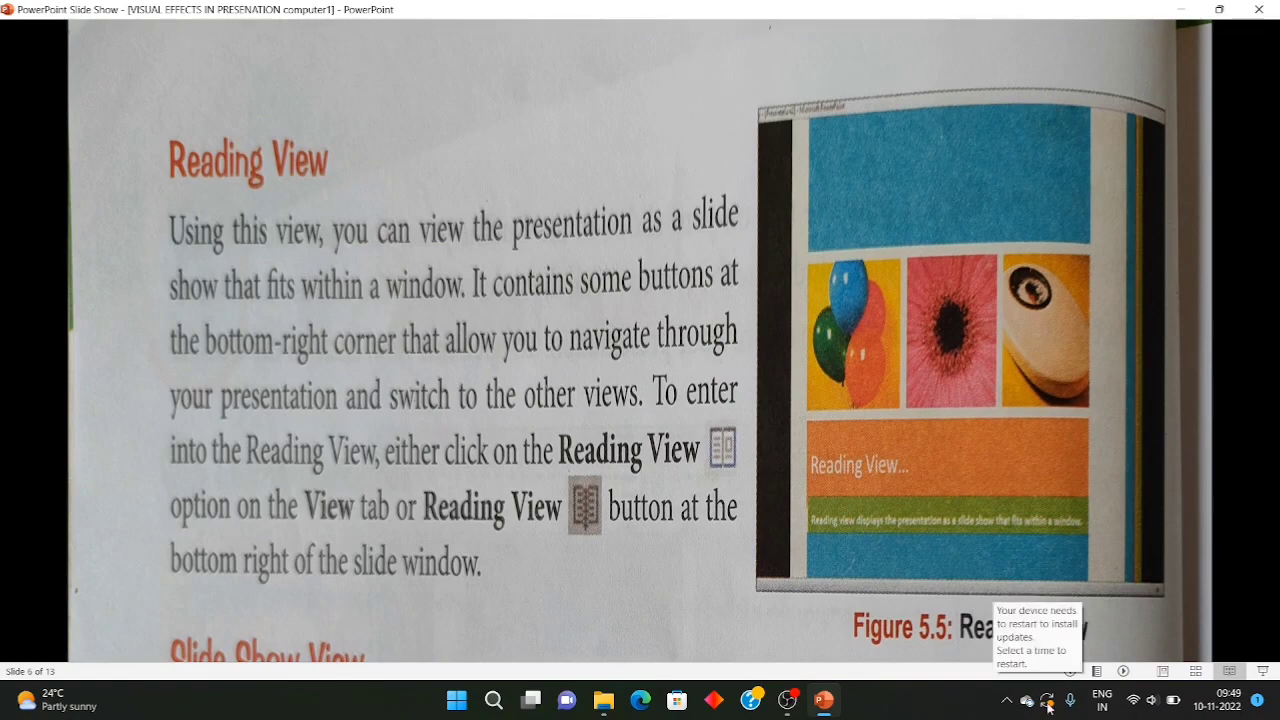
click(1122, 672)
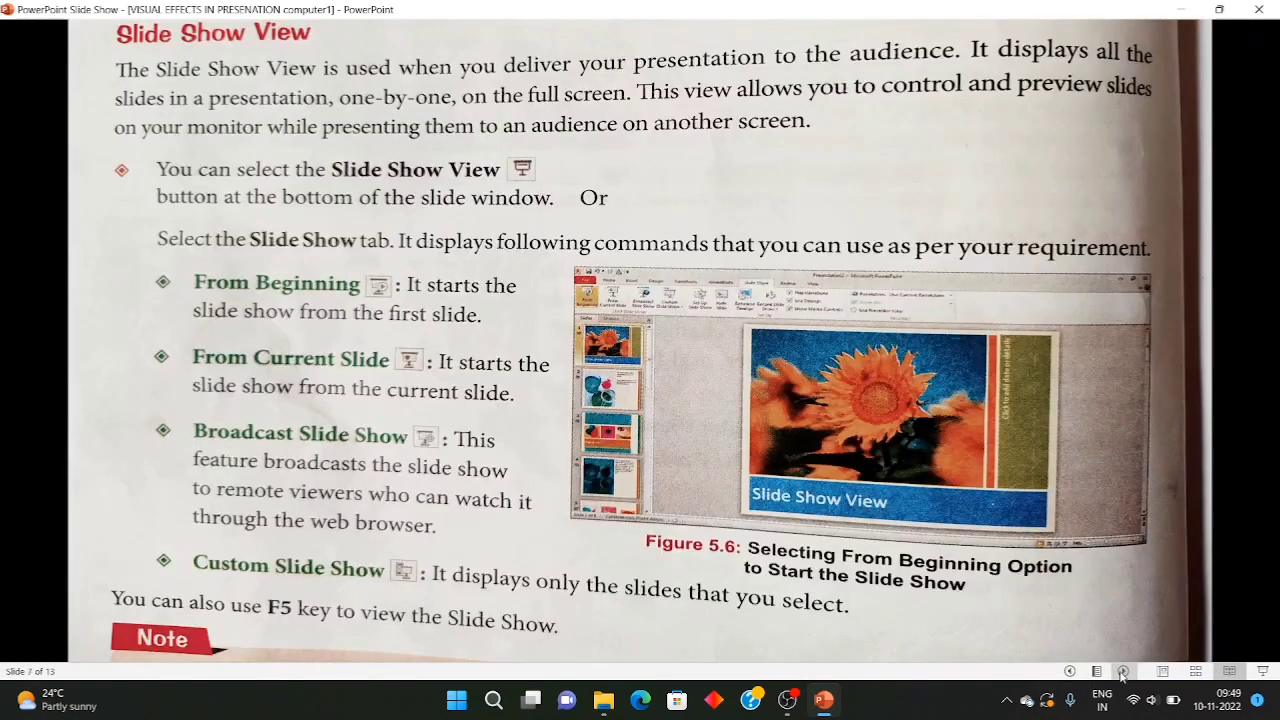
click(1070, 672)
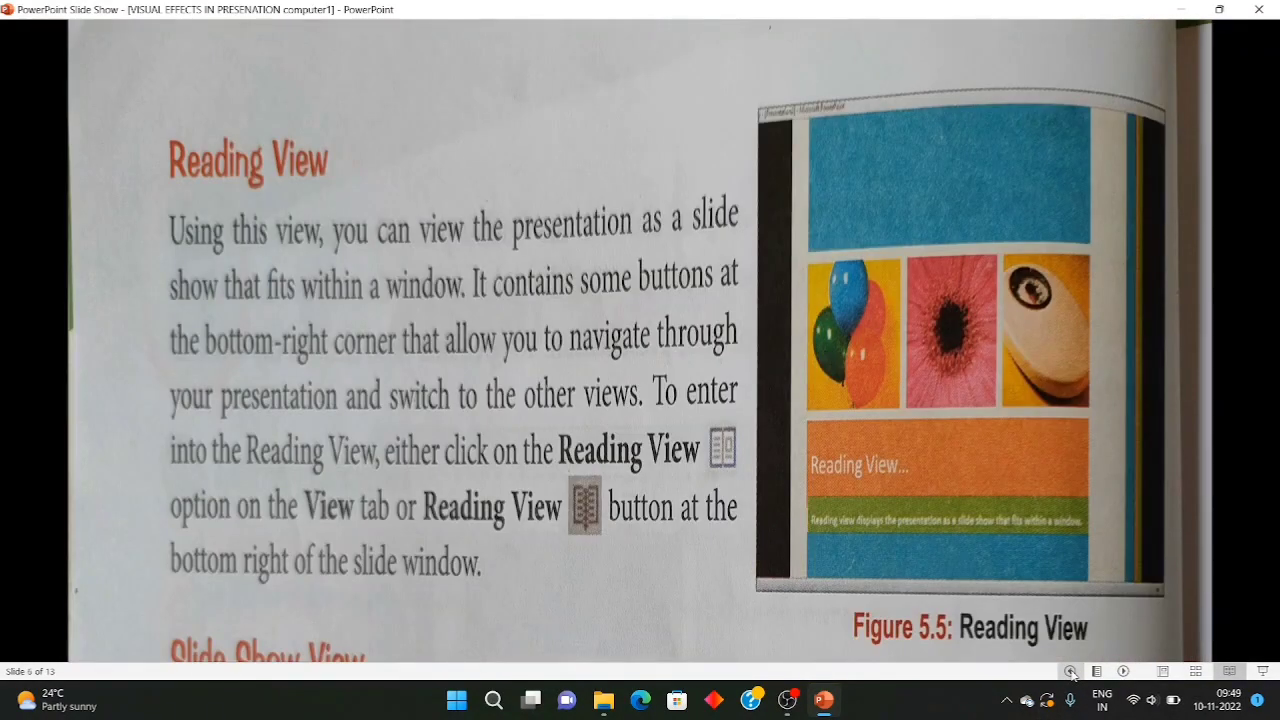
click(1070, 672)
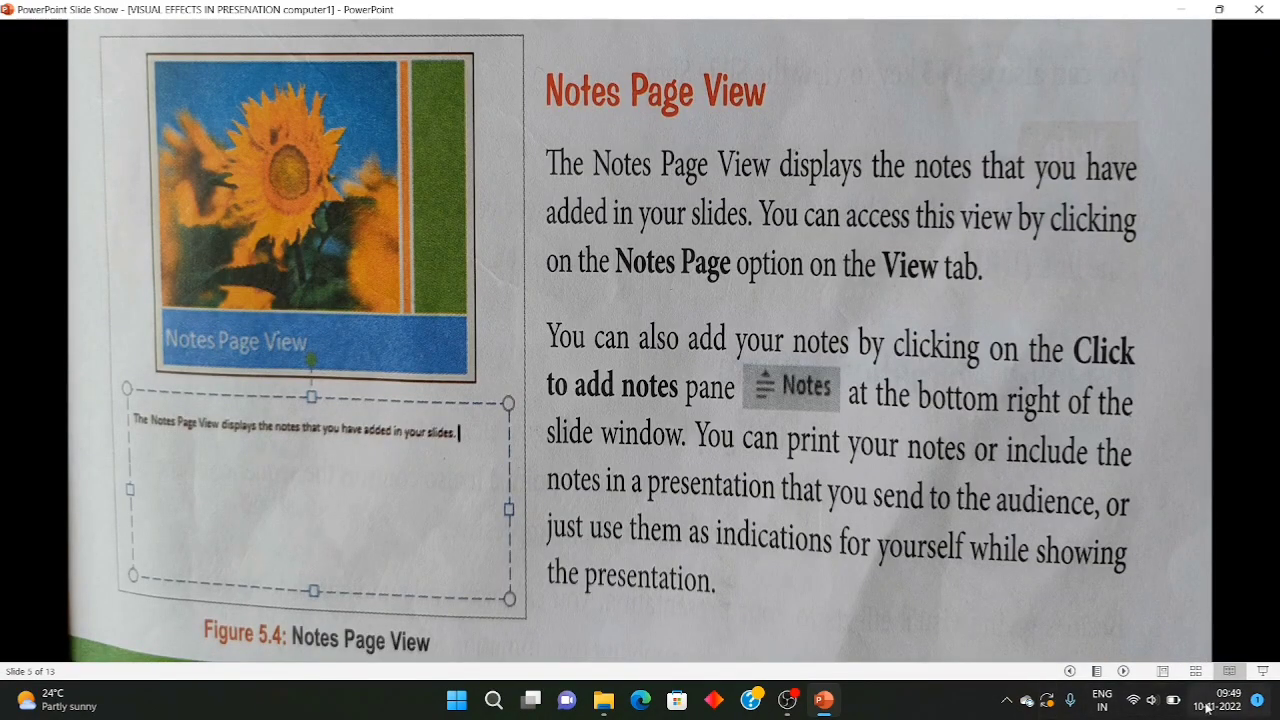
Return to Normal view and step through slides 5 and 6 to slide 7, Slide Show View.
click(1163, 672)
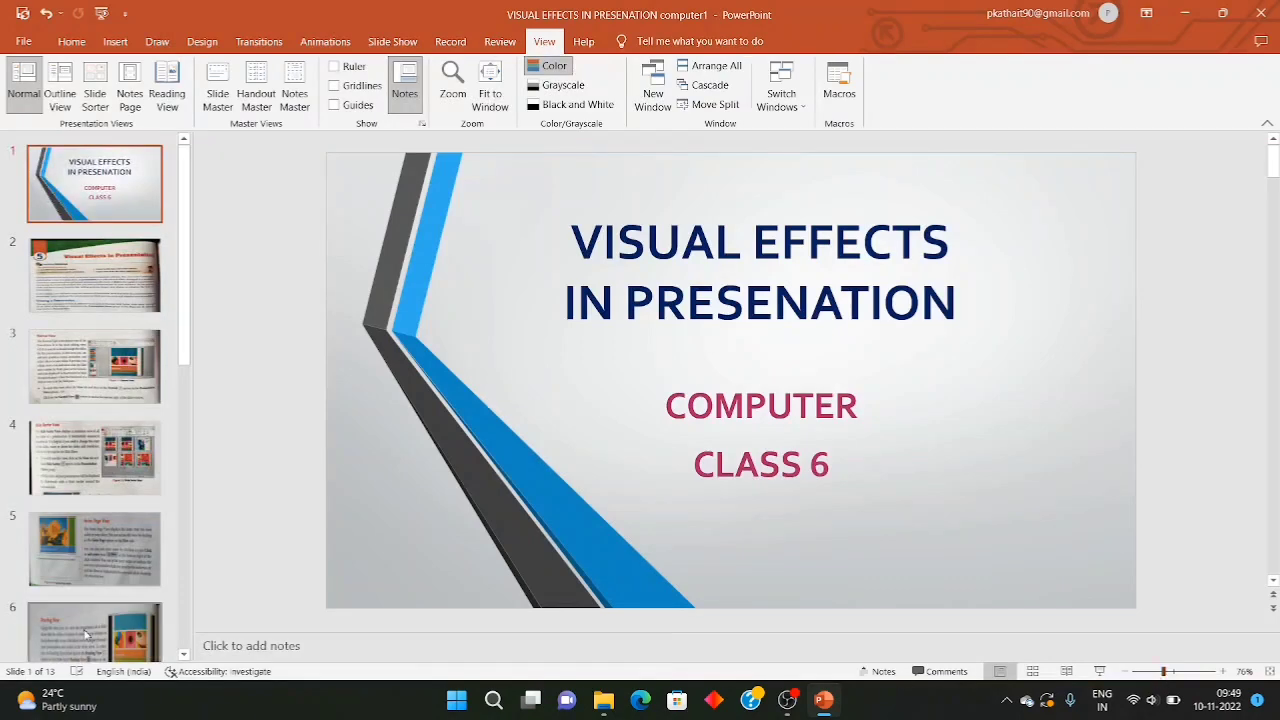
click(80, 557)
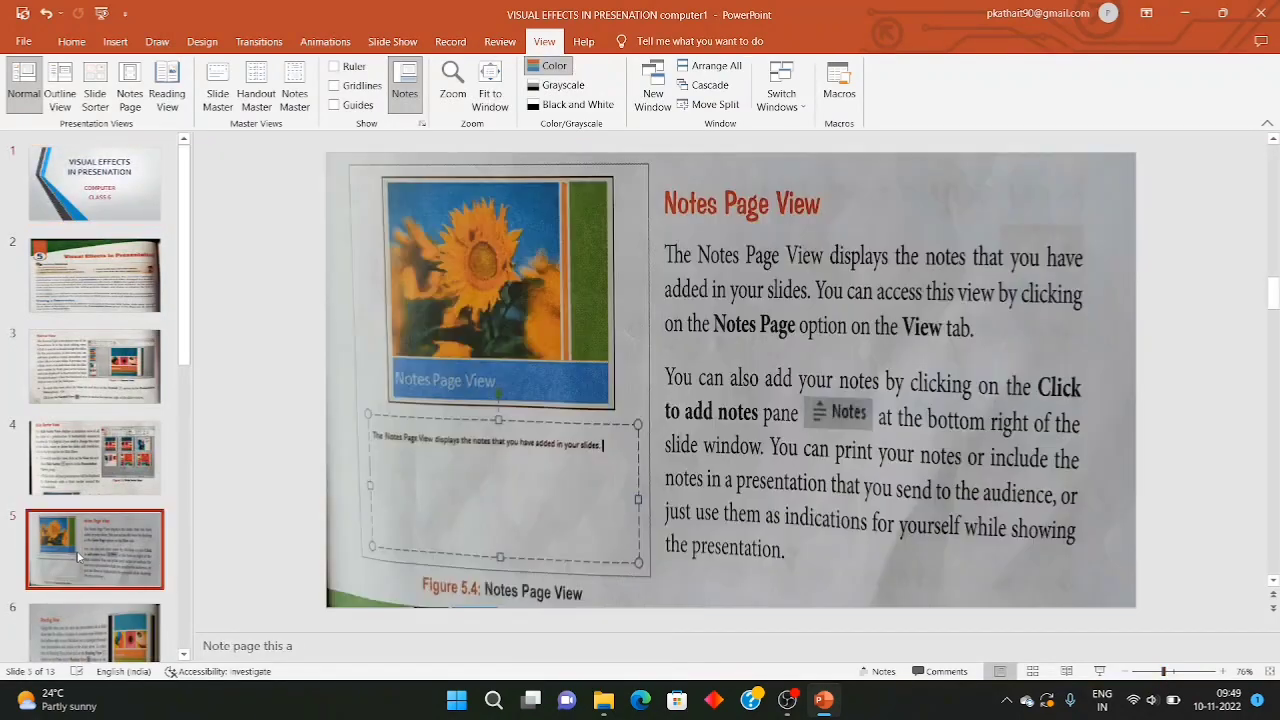
click(90, 625)
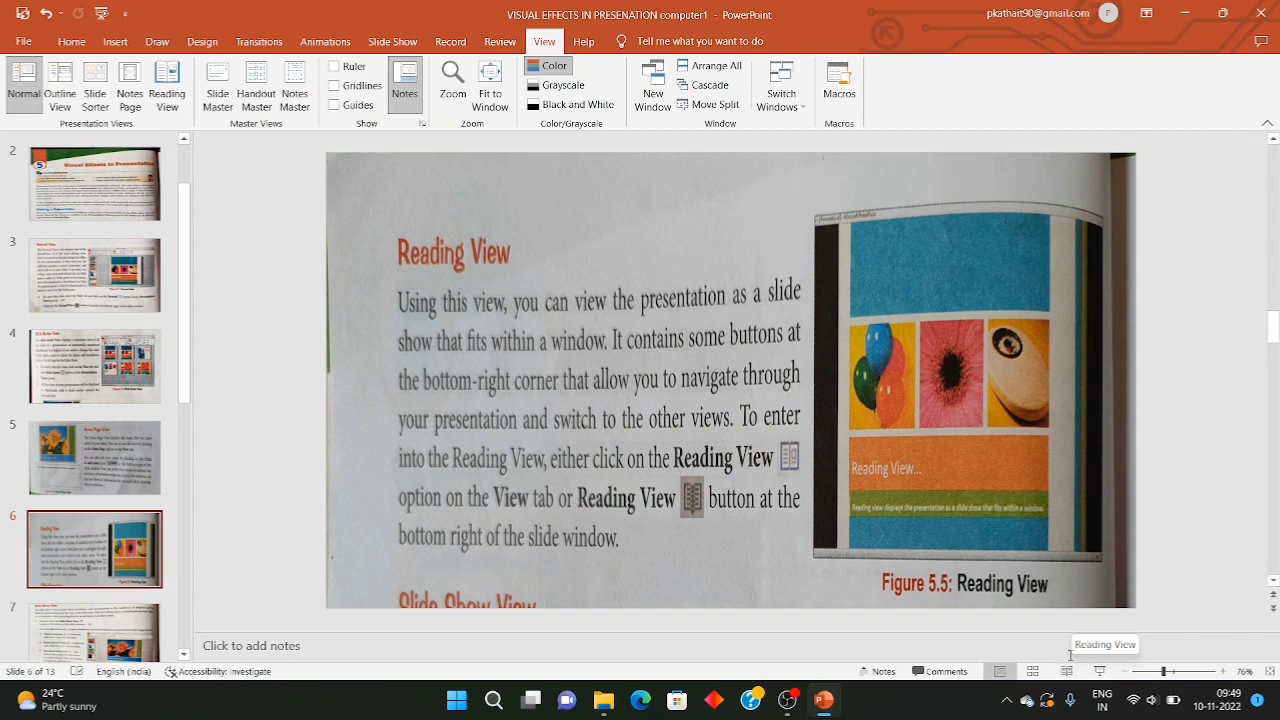
scroll(20, 445, down, 1)
scroll(20, 445, down, 1)
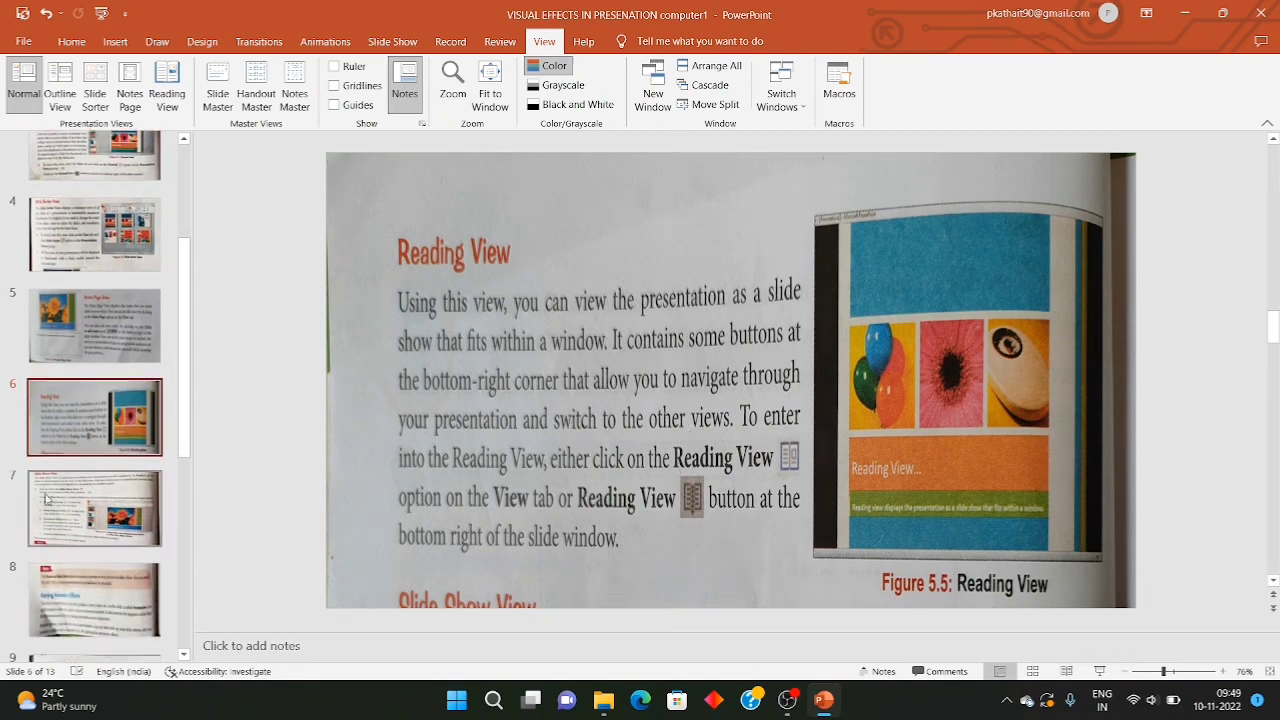
click(75, 505)
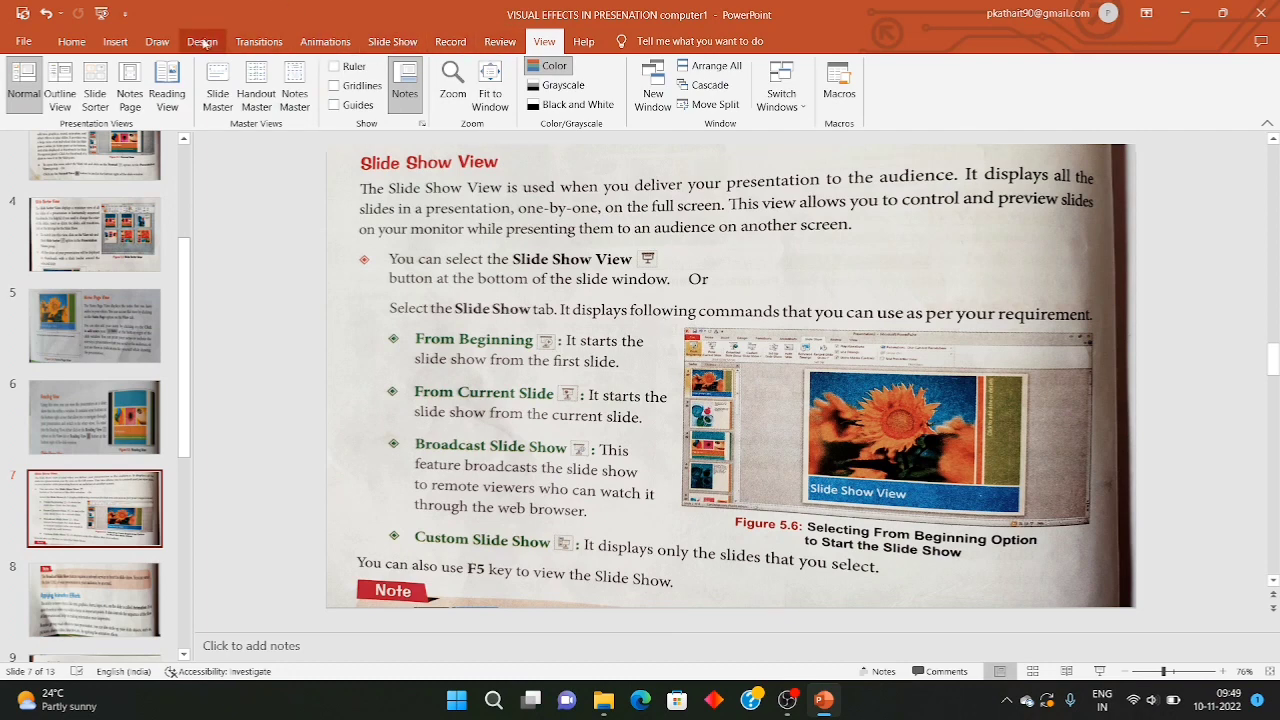
Run the slide show From Beginning, then choose End Show to return to the title slide.
click(386, 50)
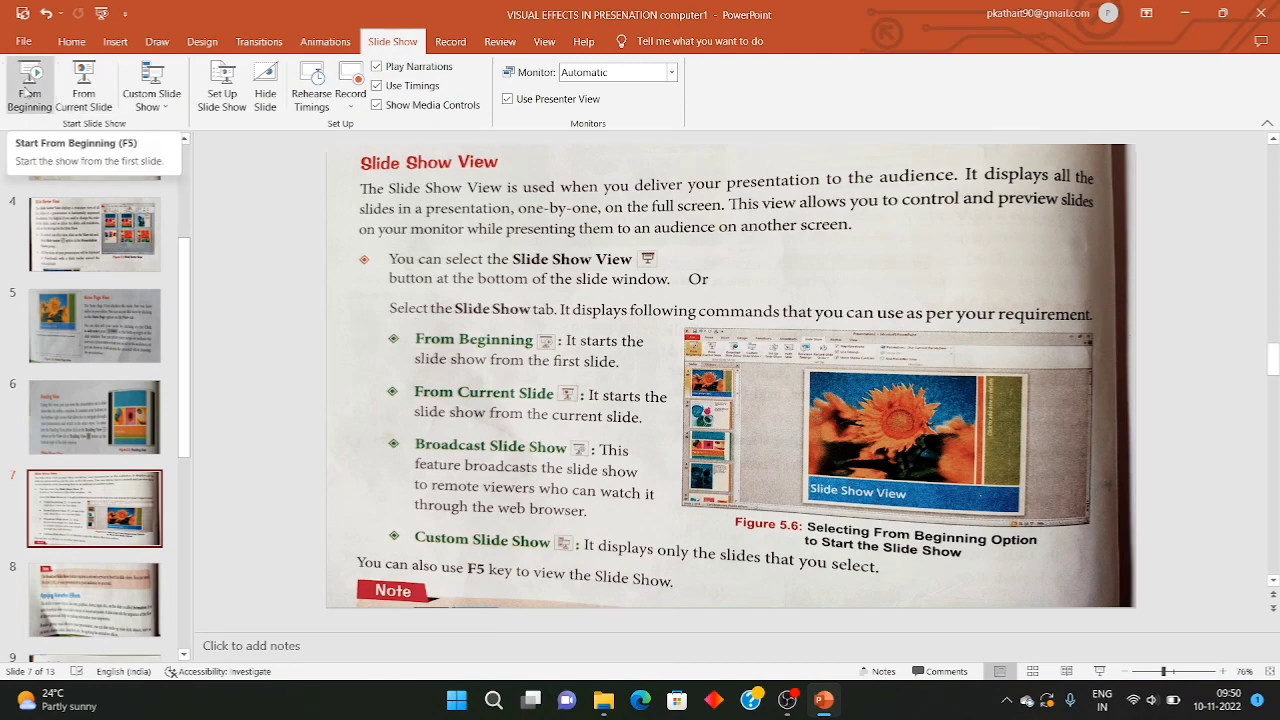
click(30, 92)
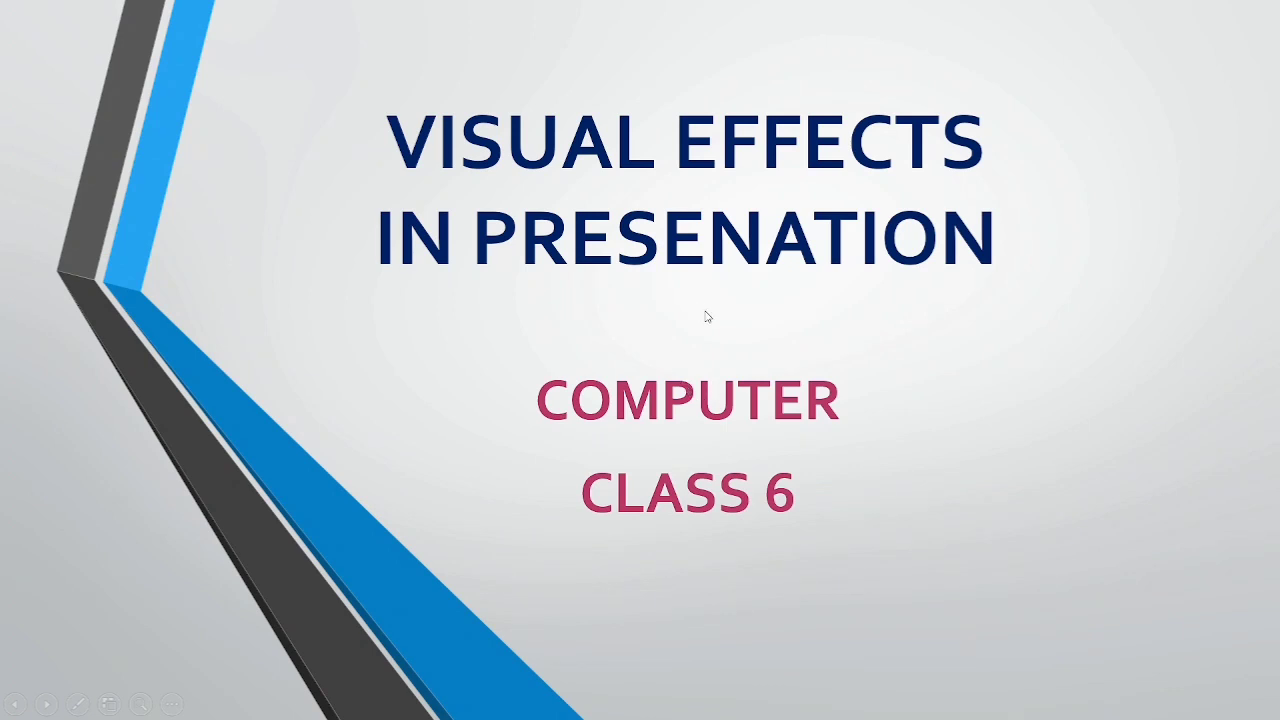
click(172, 704)
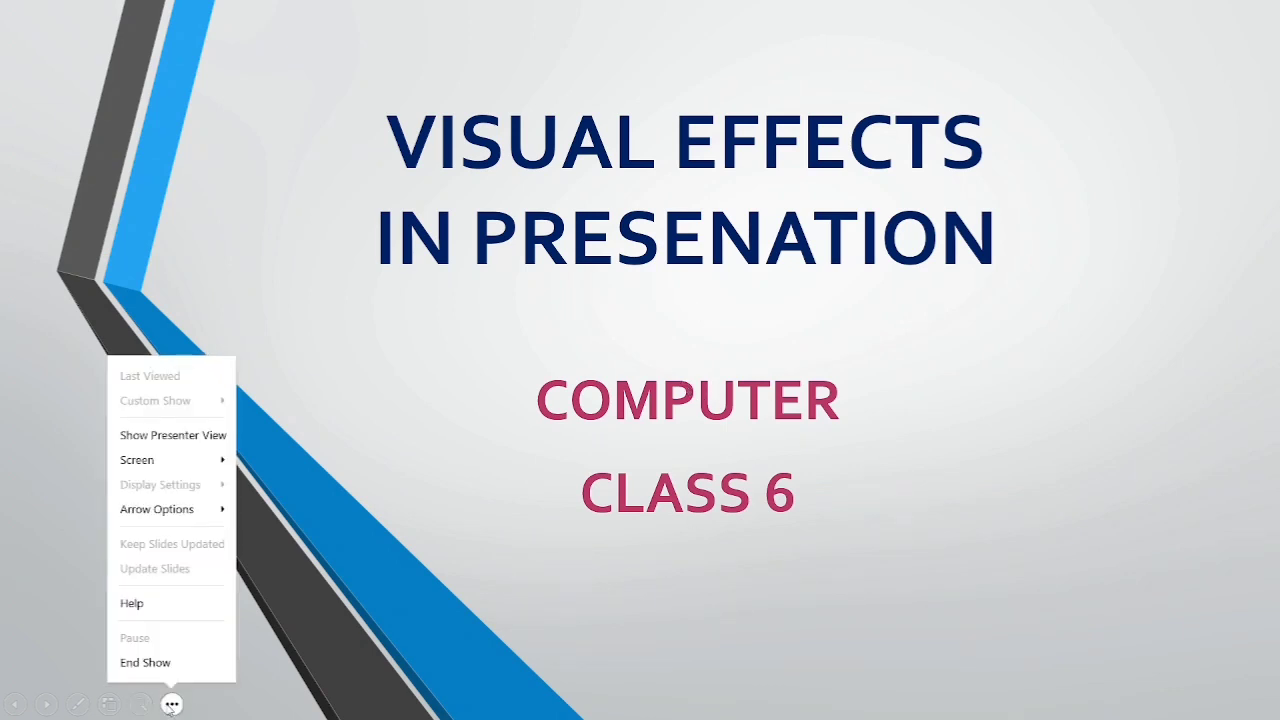
click(150, 662)
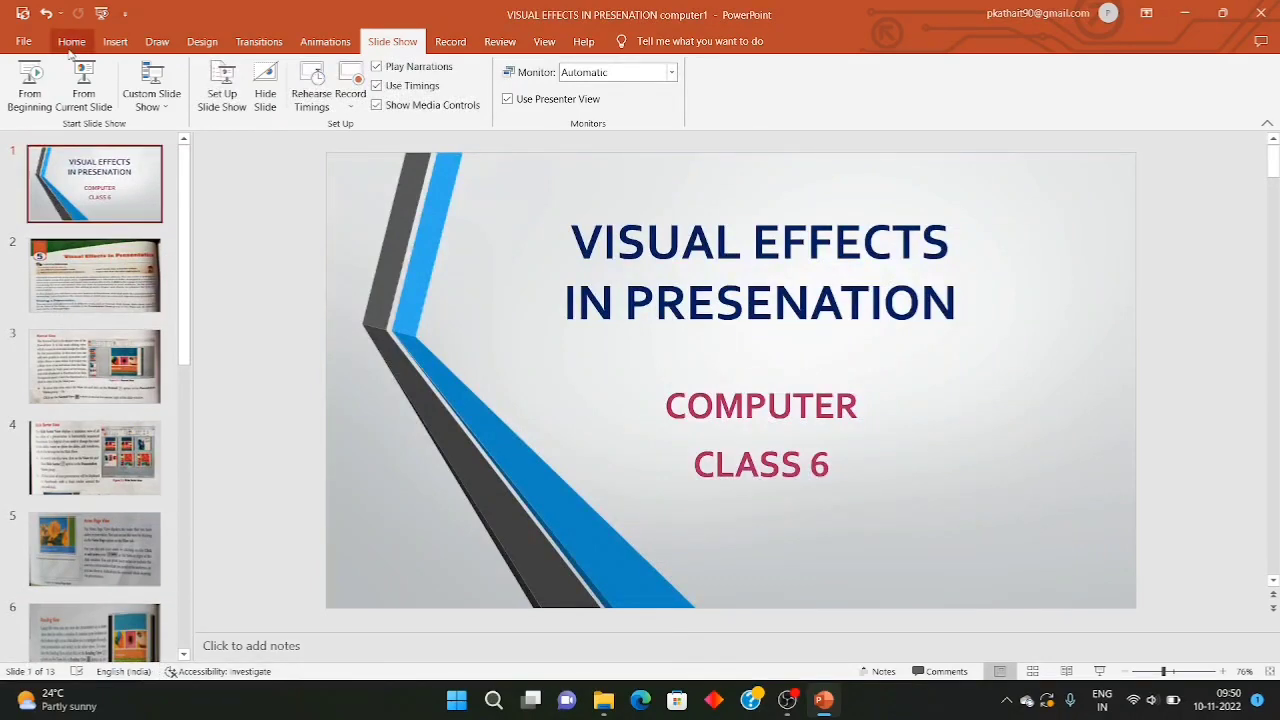
Present From Current Slide starting at slide 4, end the show, and reopen slide 7.
click(88, 455)
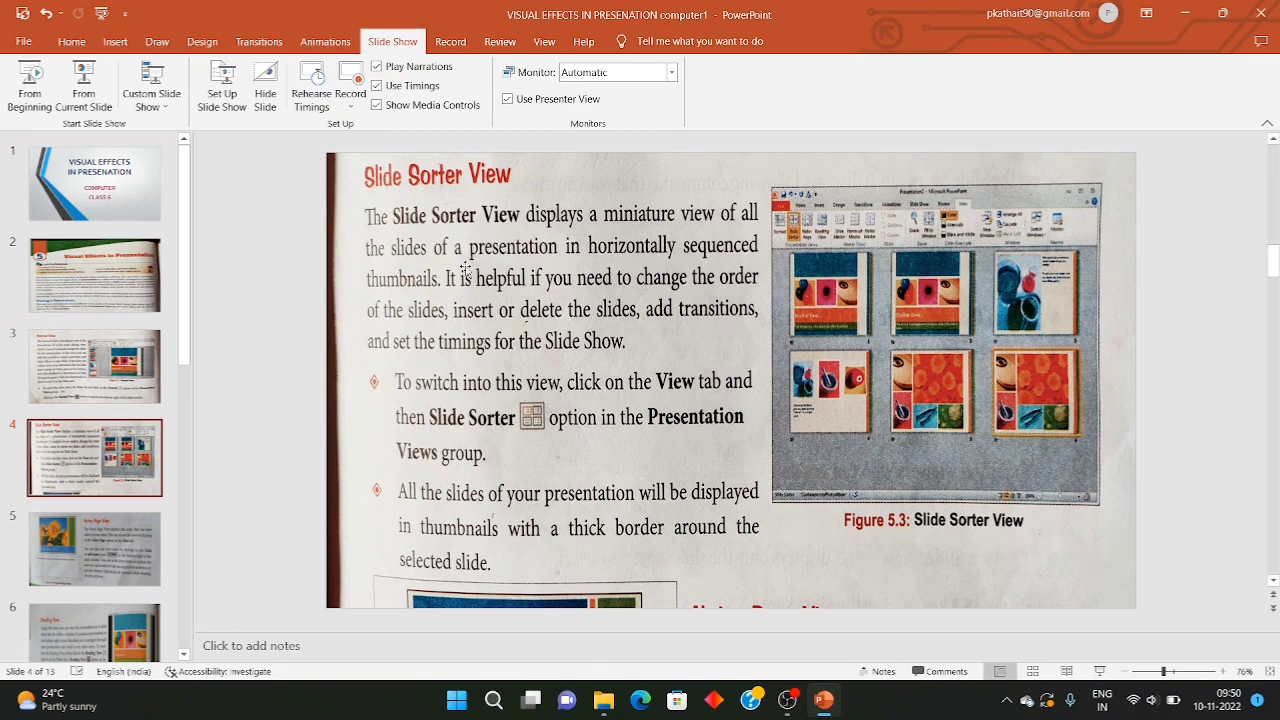
click(84, 93)
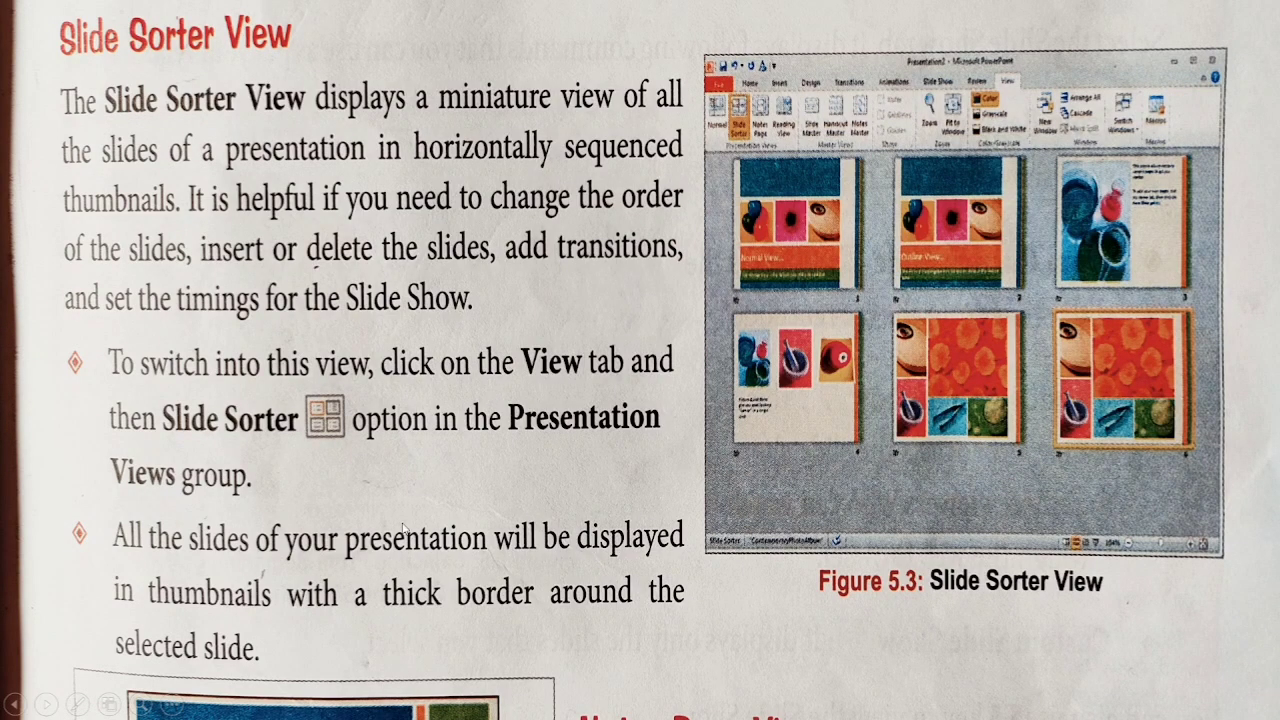
click(172, 708)
click(150, 664)
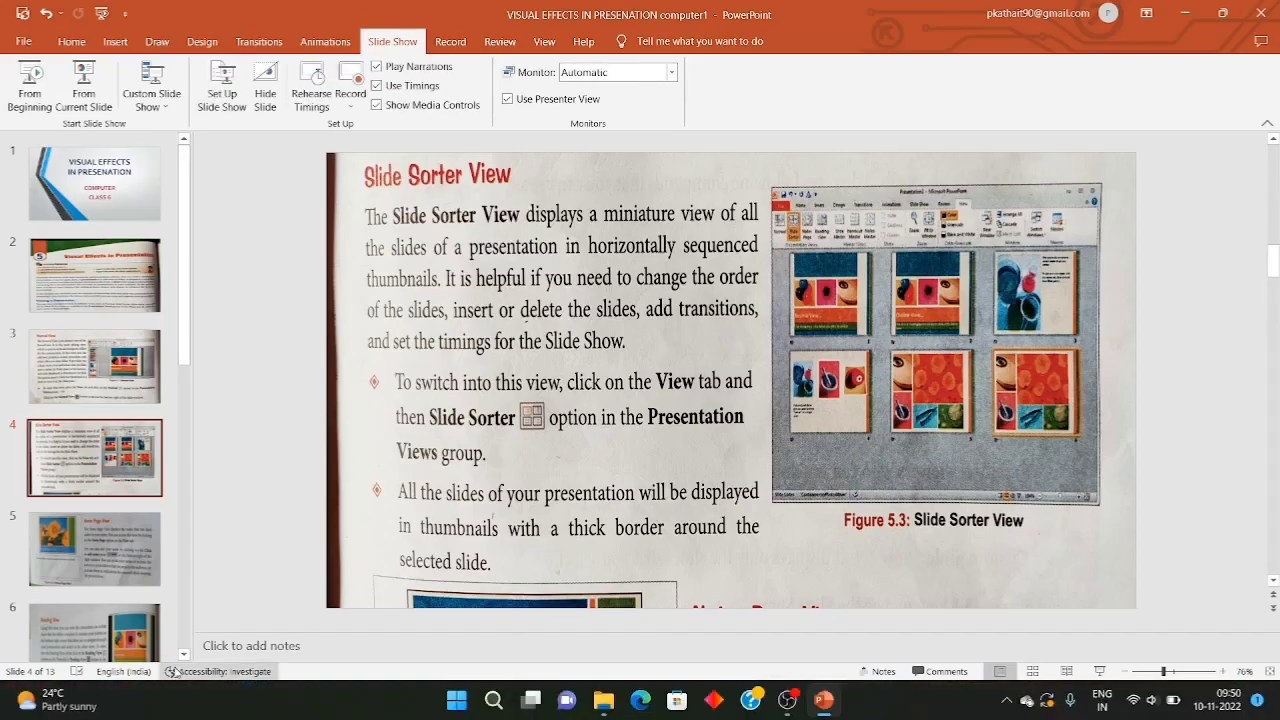
scroll(143, 577, down, 1)
click(143, 577)
click(88, 641)
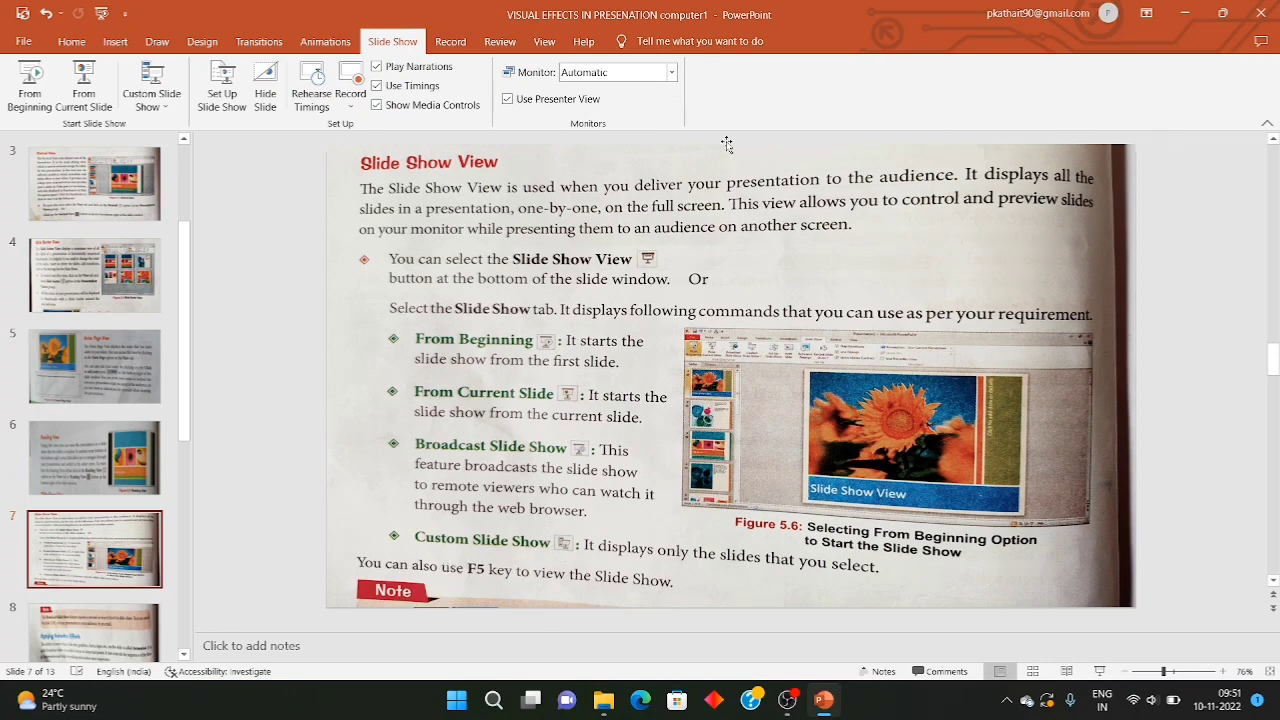
Define a new custom show, Custom Show 1, containing slides 3, 4 and 5.
click(163, 97)
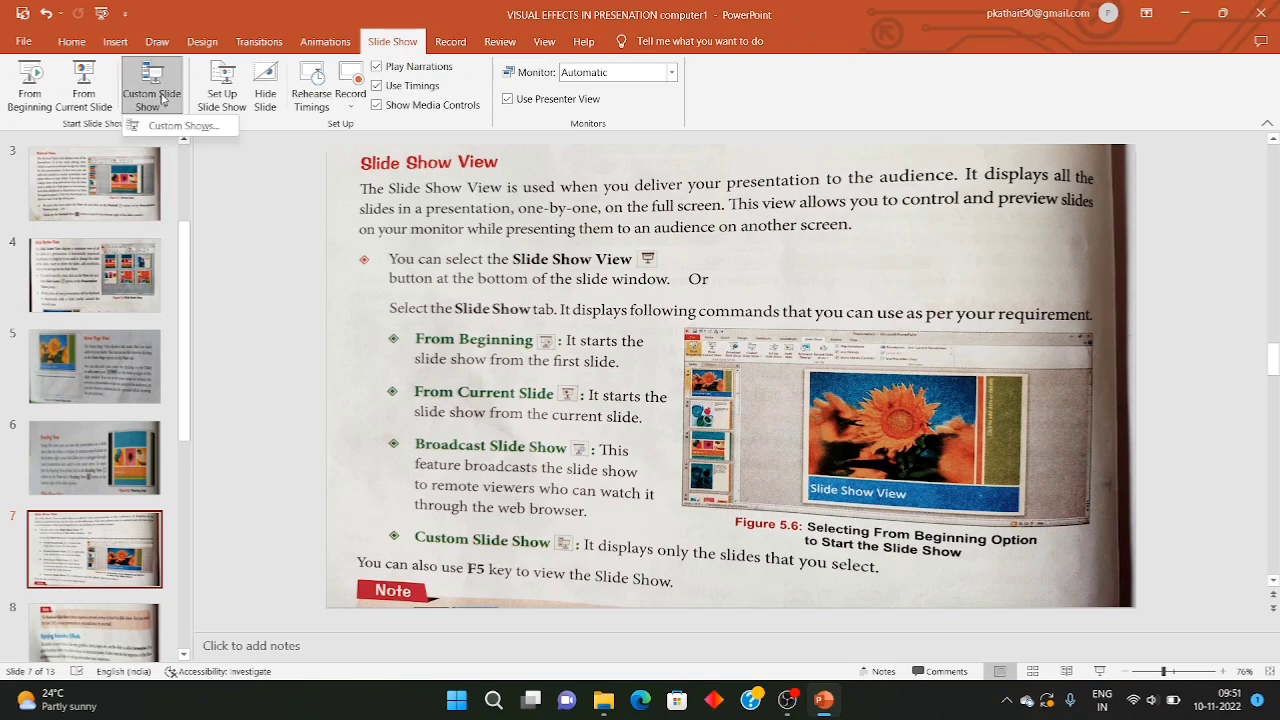
click(181, 127)
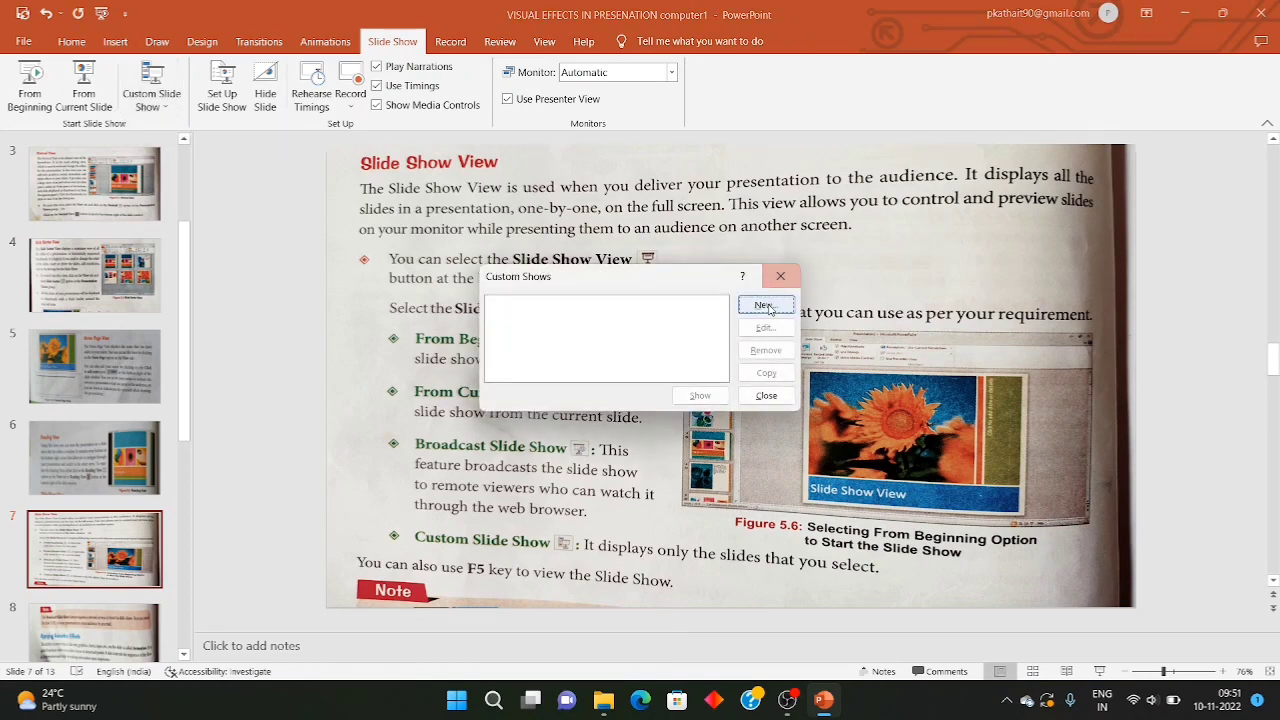
click(765, 304)
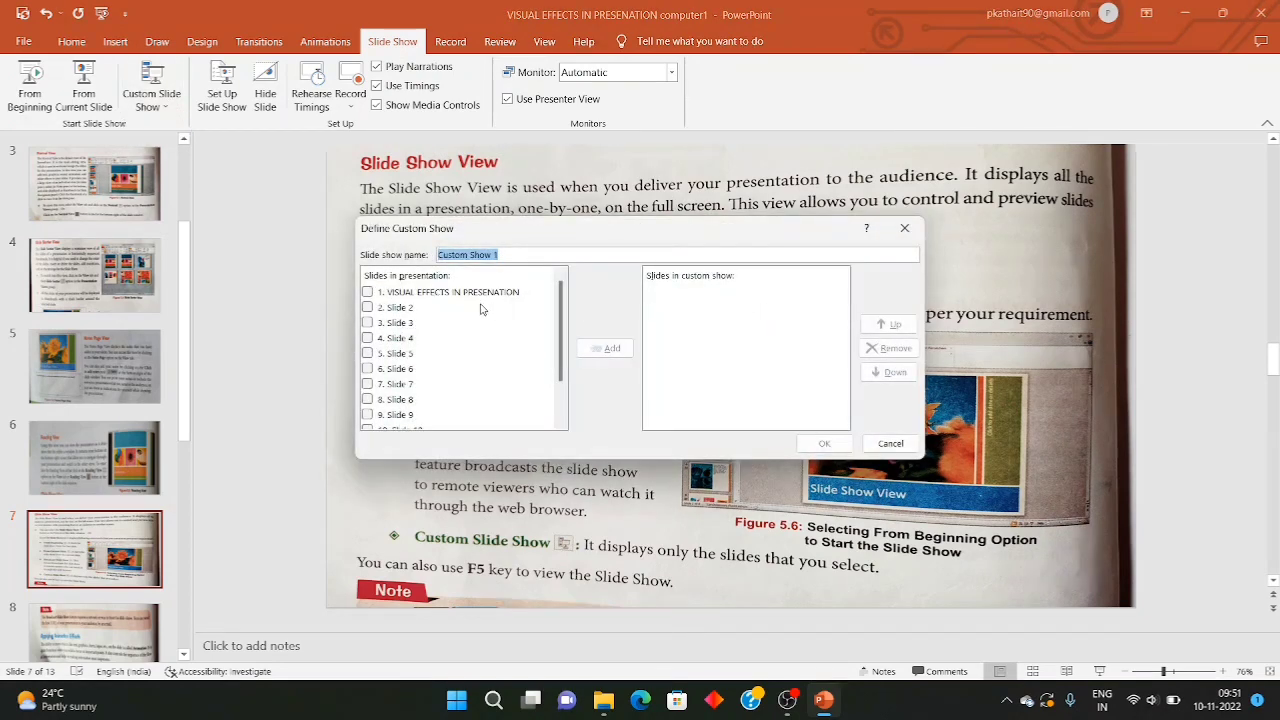
click(417, 309)
click(390, 325)
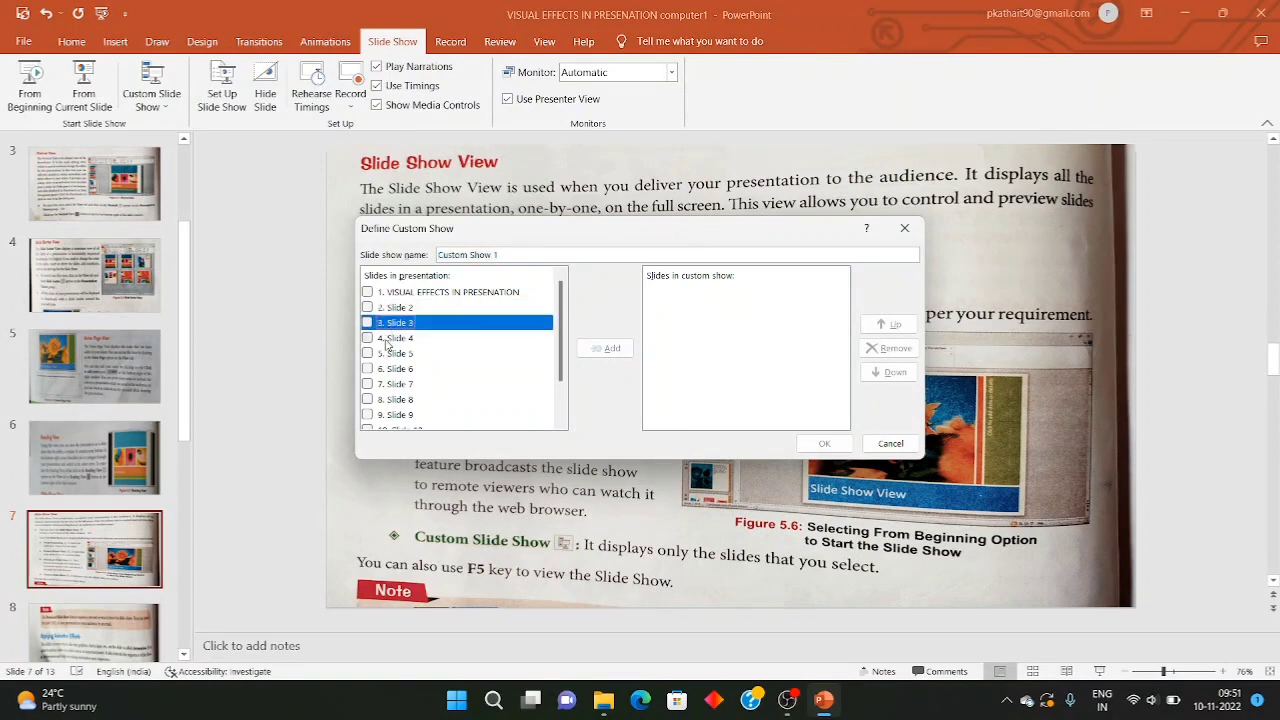
click(367, 322)
click(367, 338)
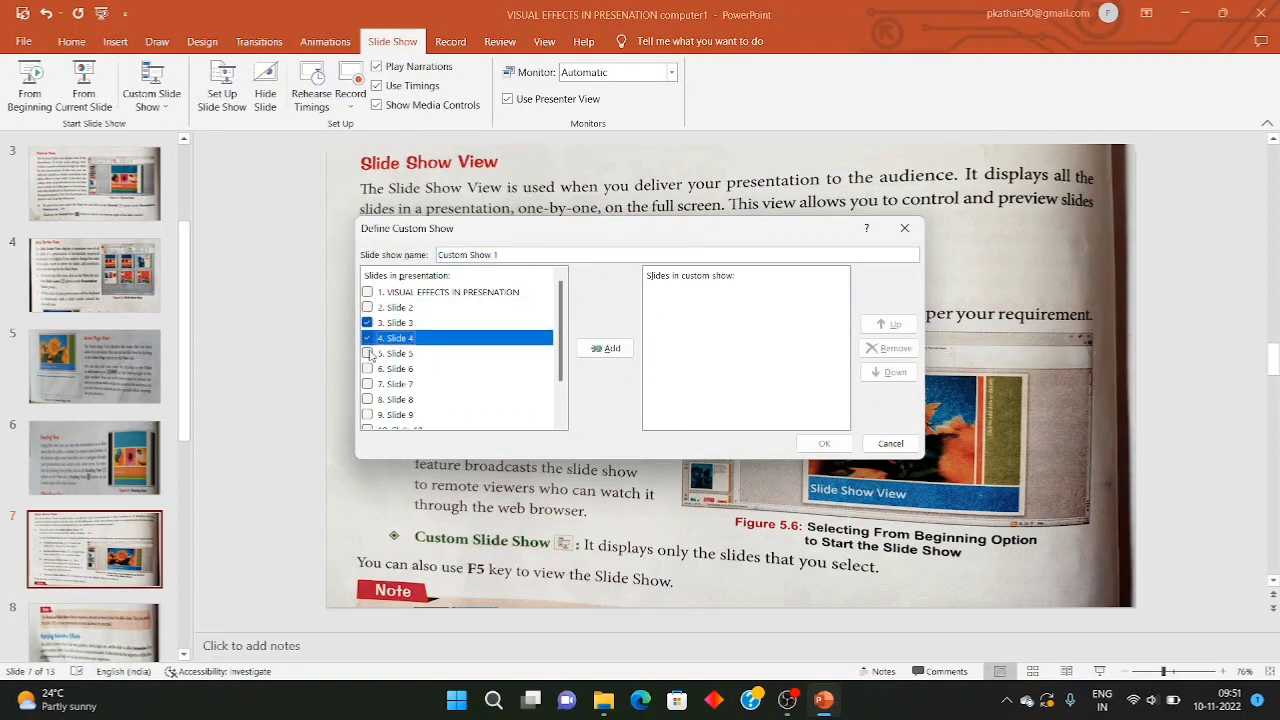
click(367, 353)
click(604, 352)
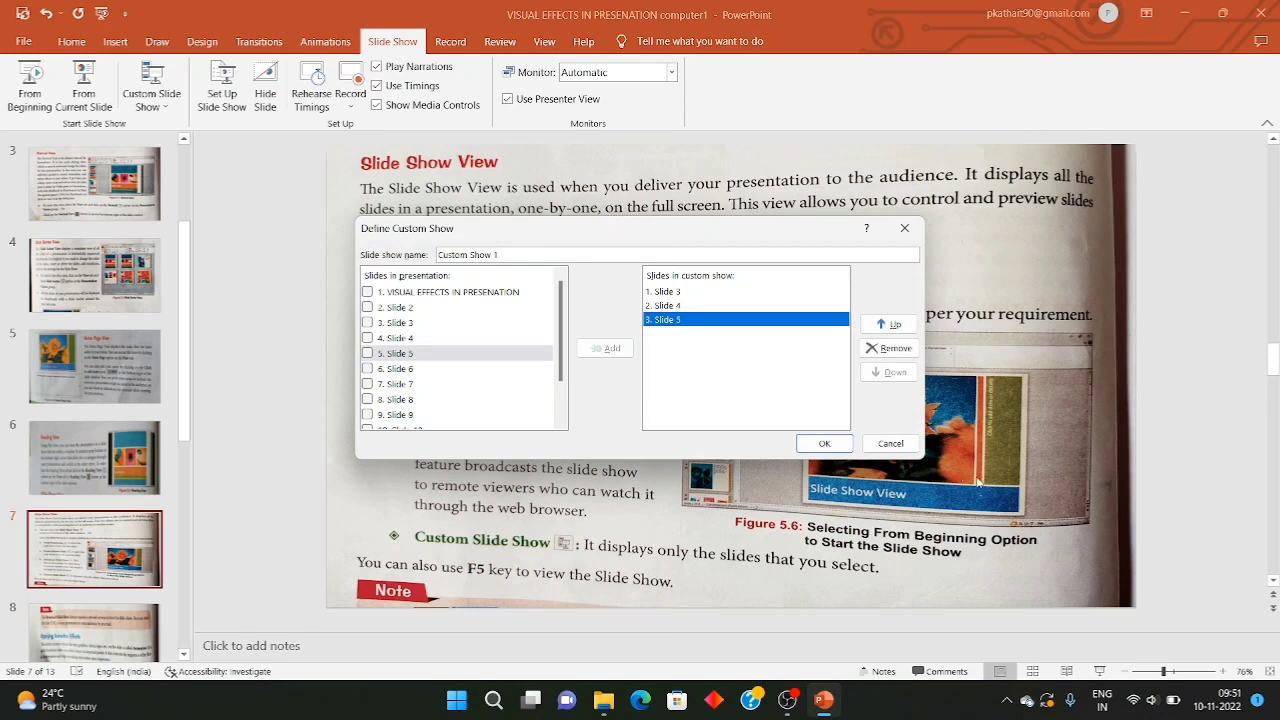
click(824, 443)
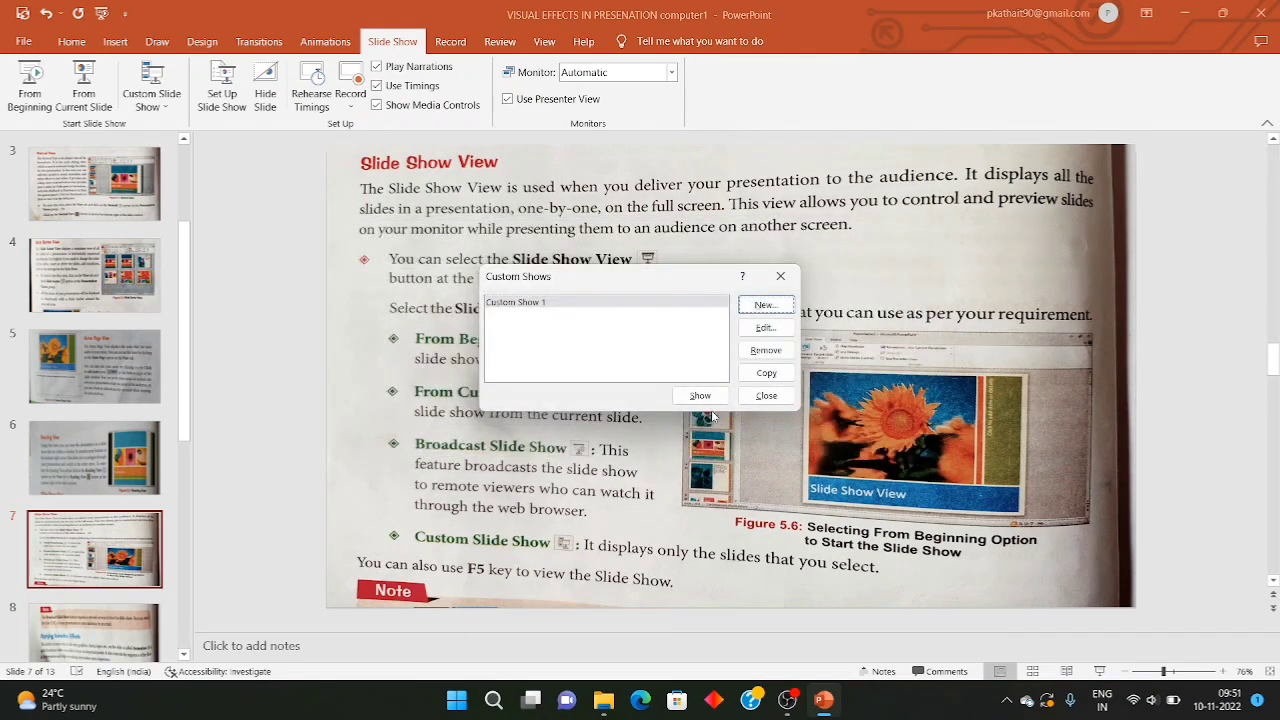
Play Custom Show 1, advance one slide, end it, and reopen slide 7.
click(701, 397)
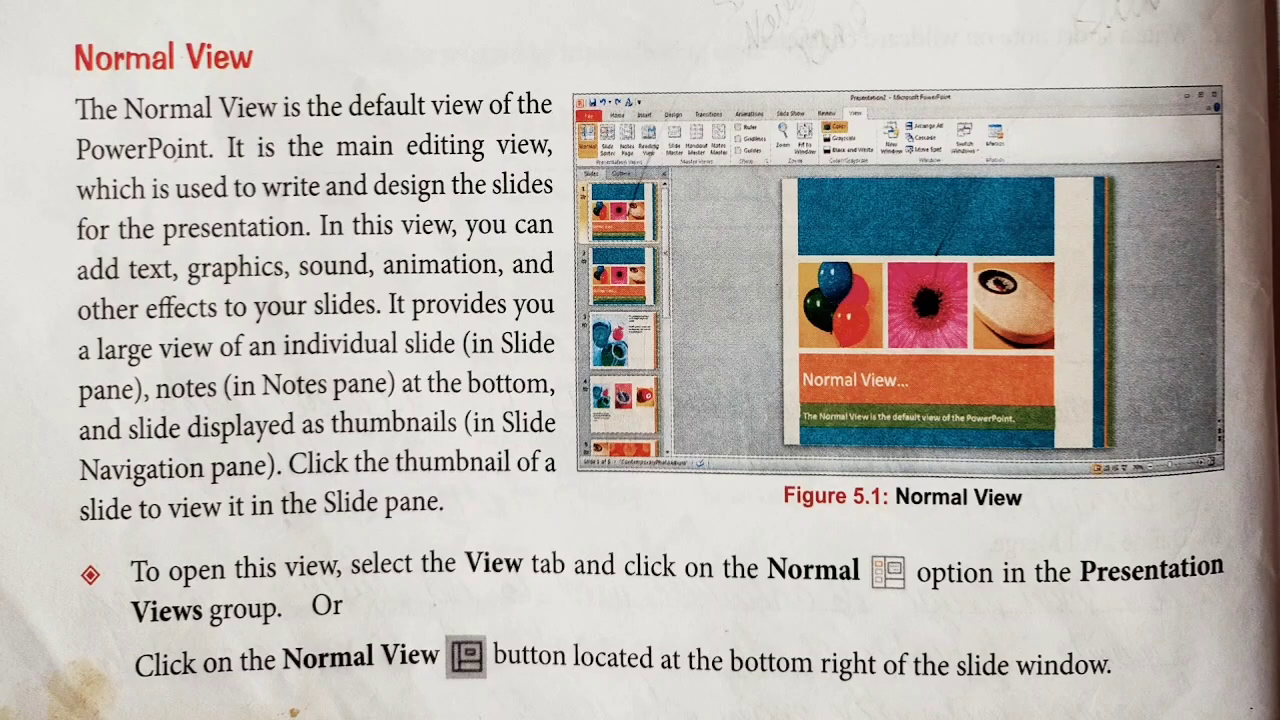
key(Right)
key(Right)
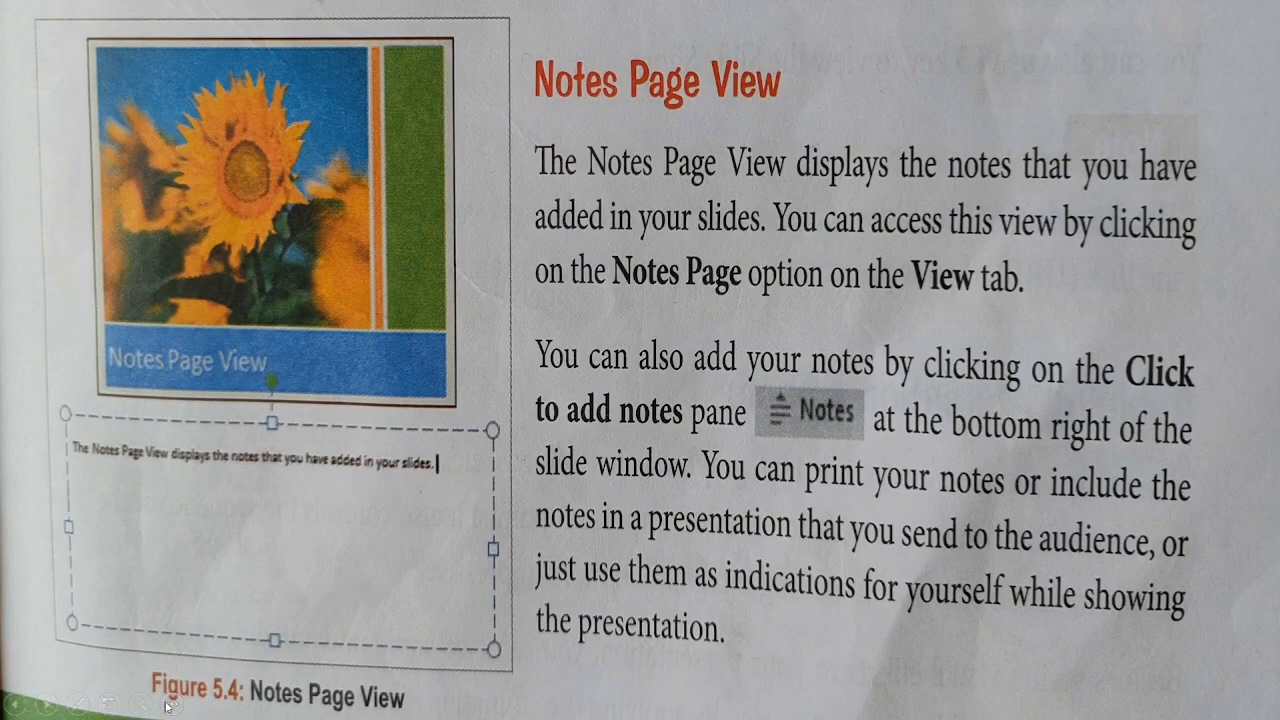
right_click(169, 707)
click(165, 674)
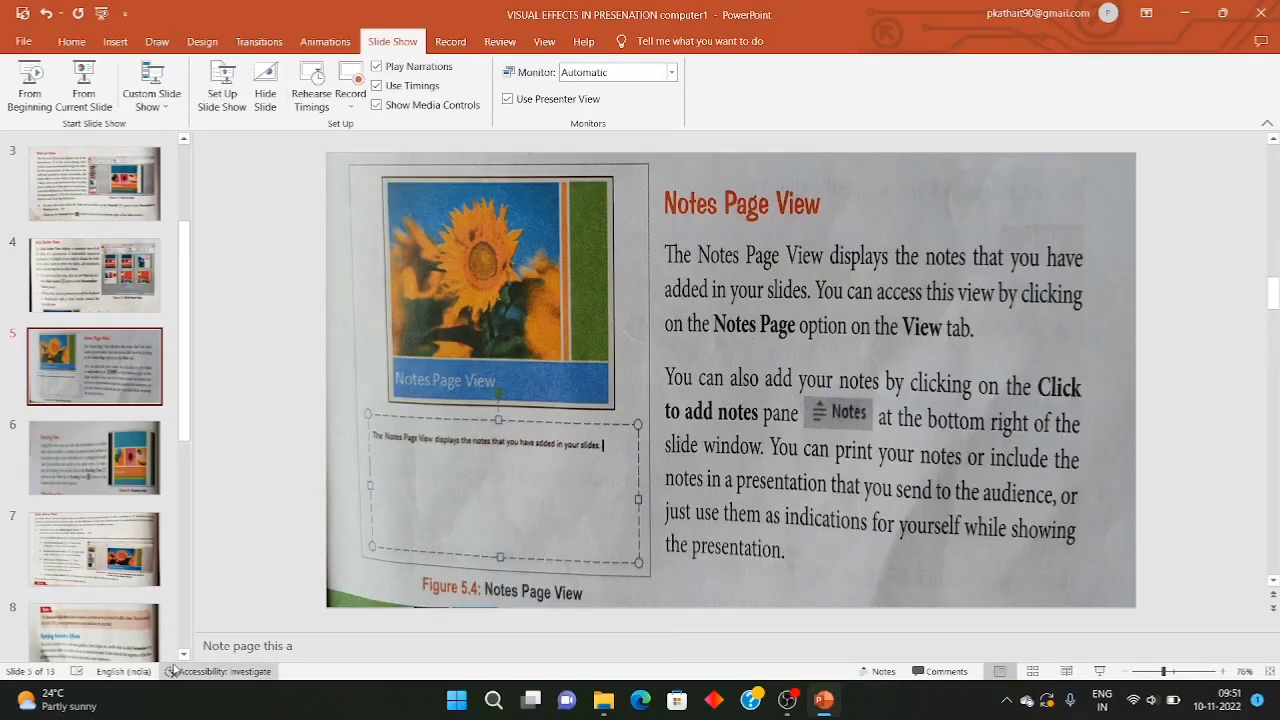
click(82, 572)
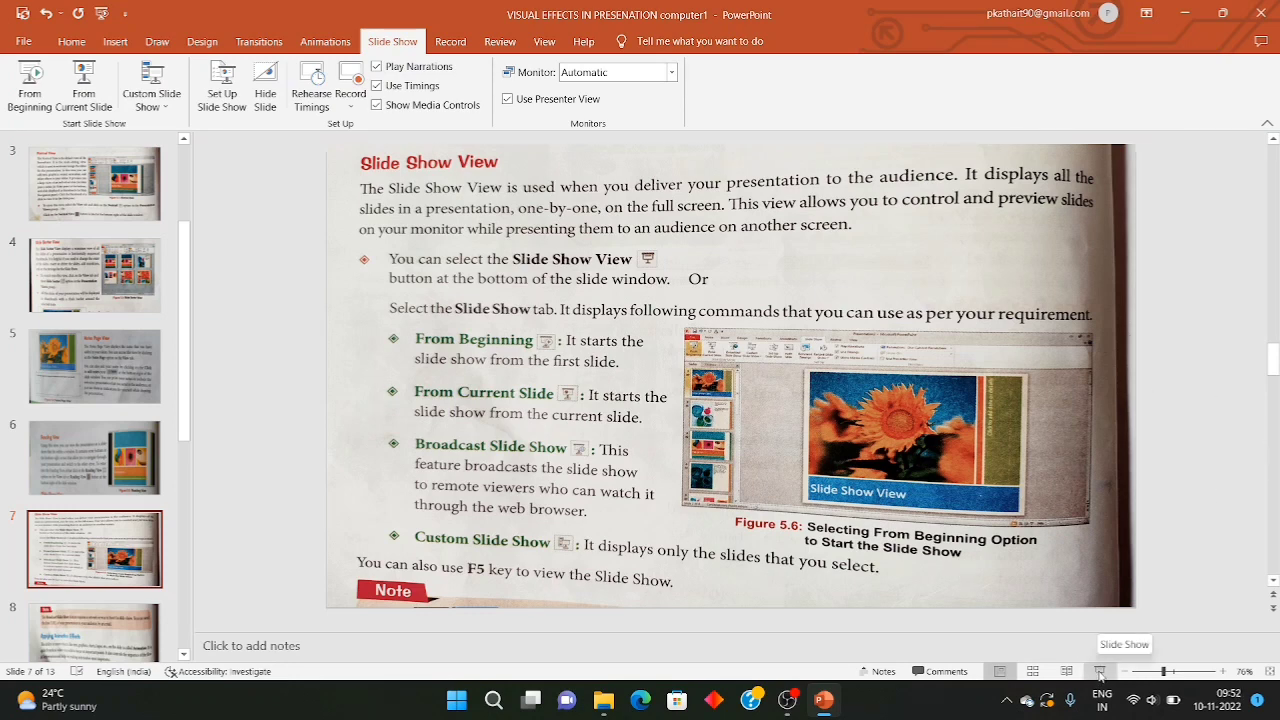
Present from slide 7, advance one slide, end the show, then open slide 8.
click(1101, 676)
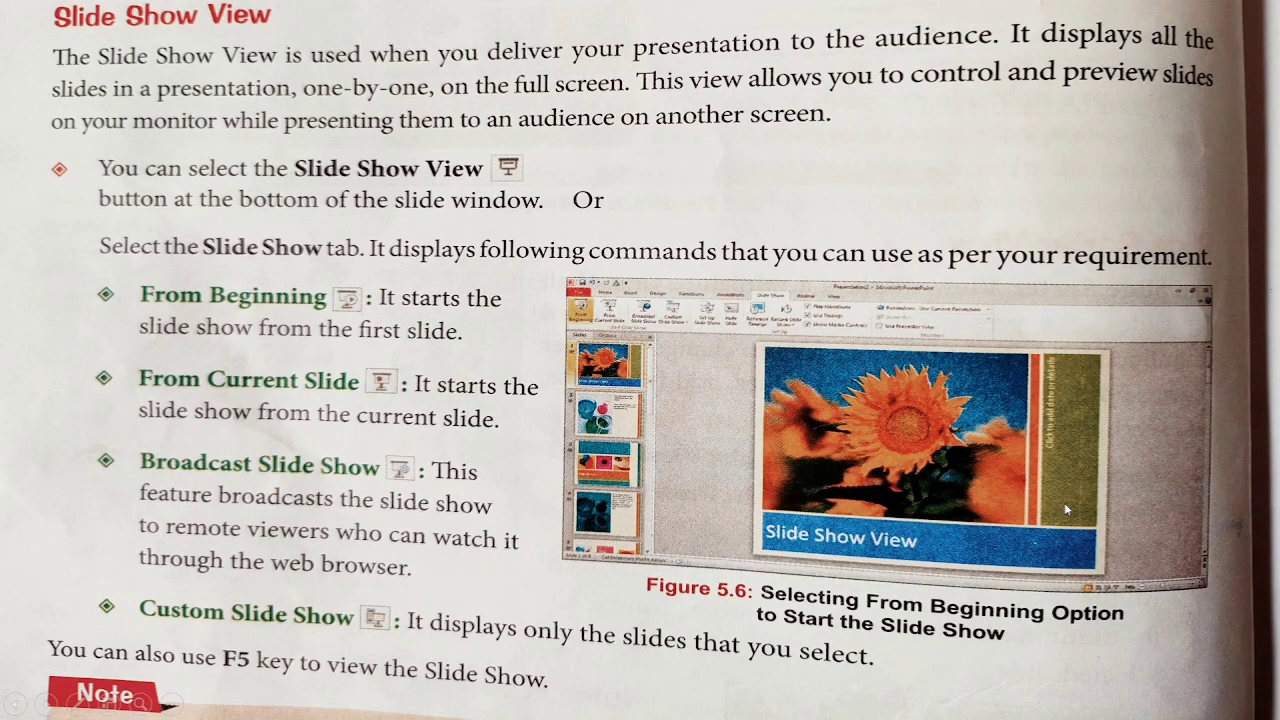
key(Right)
key(Right)
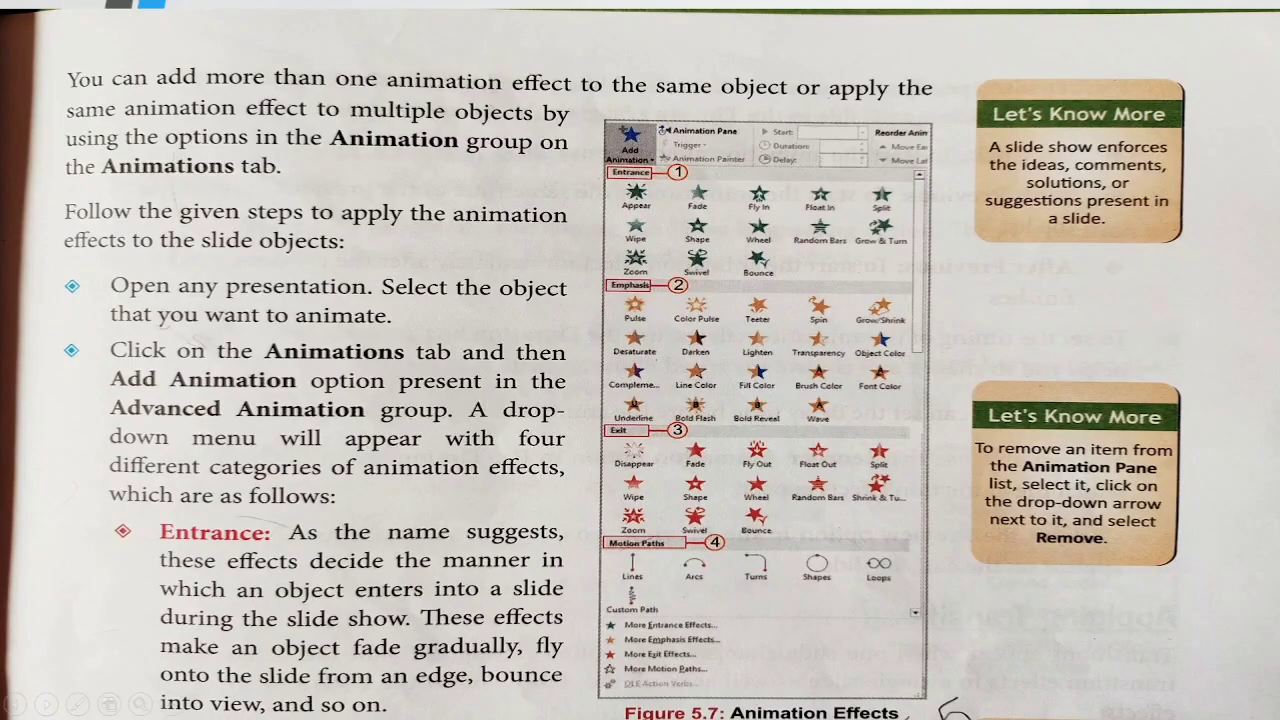
click(171, 704)
click(145, 662)
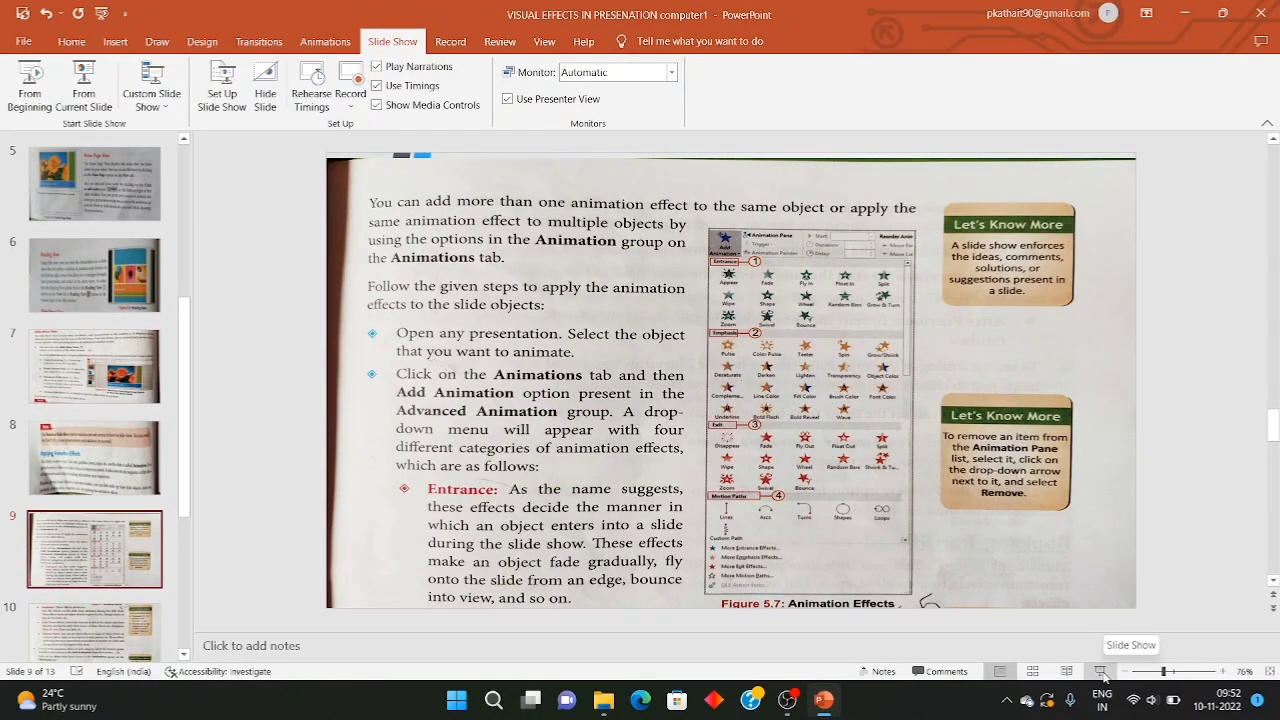
click(86, 354)
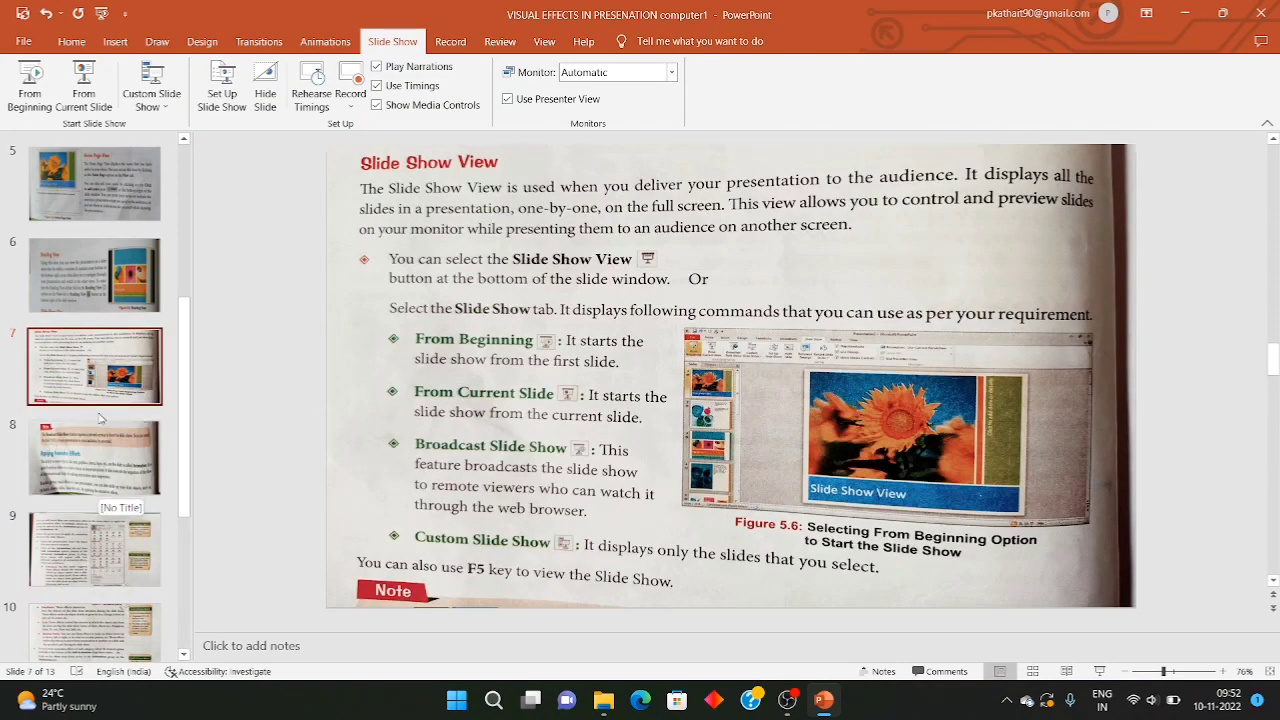
click(97, 457)
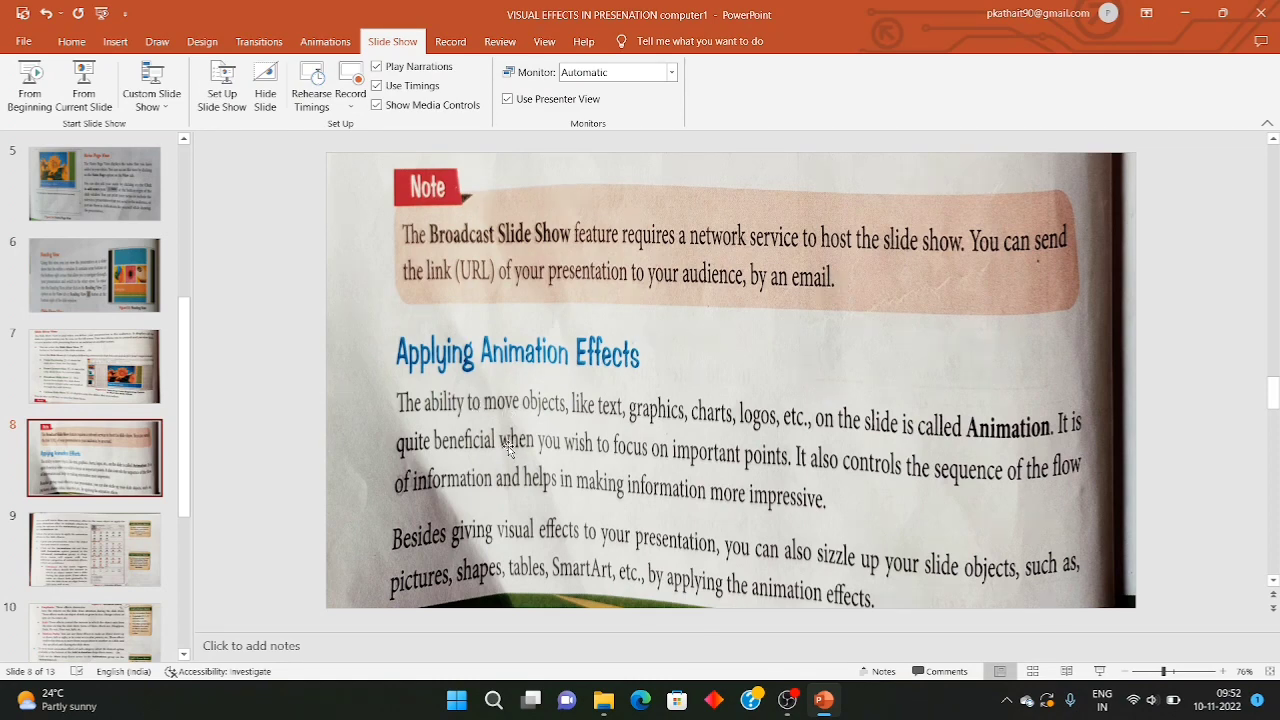
Scroll the slide thumbnails and switch to the Animations ribbon with slide 8 displayed.
scroll(92, 445, down, 1)
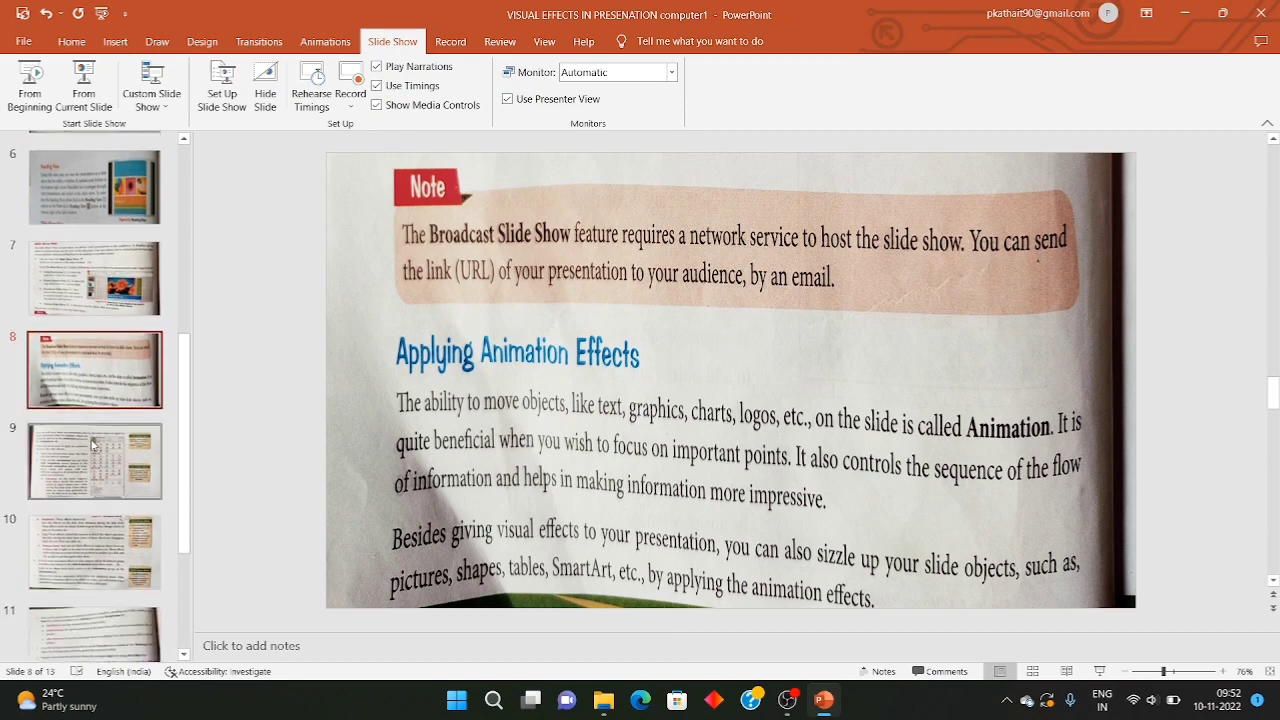
scroll(92, 445, down, 2)
scroll(92, 445, up, 2)
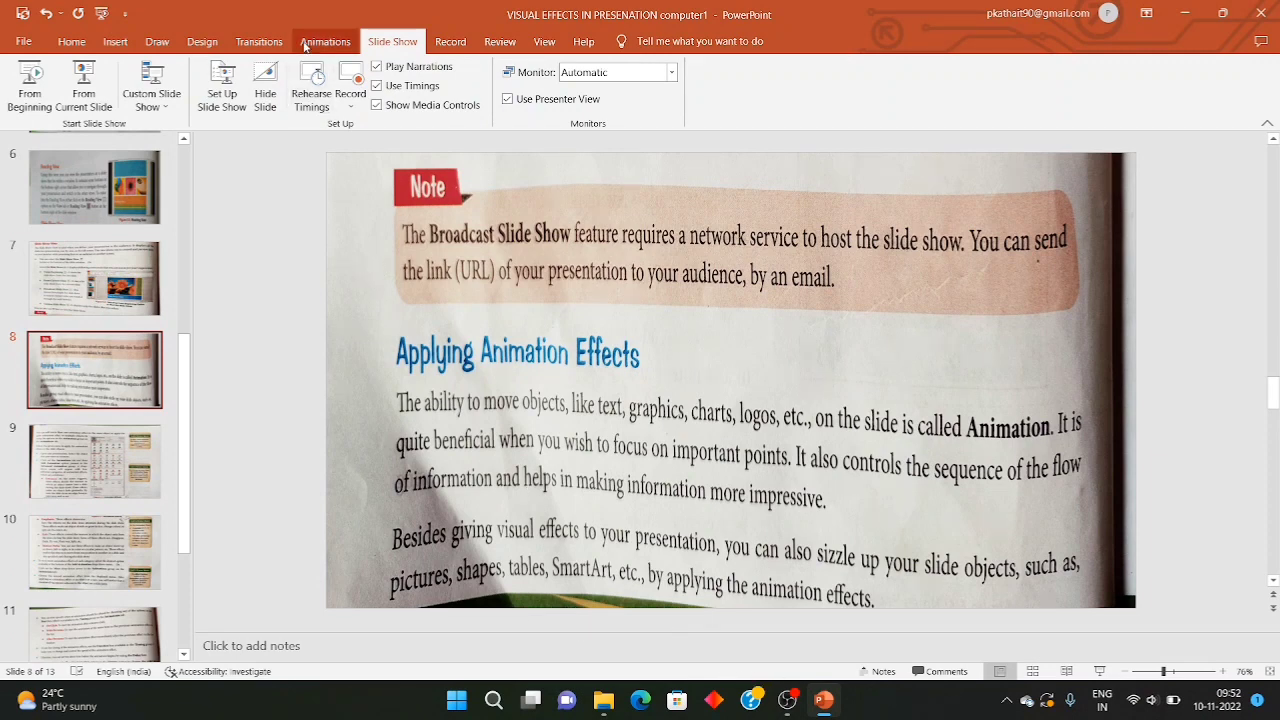
click(305, 46)
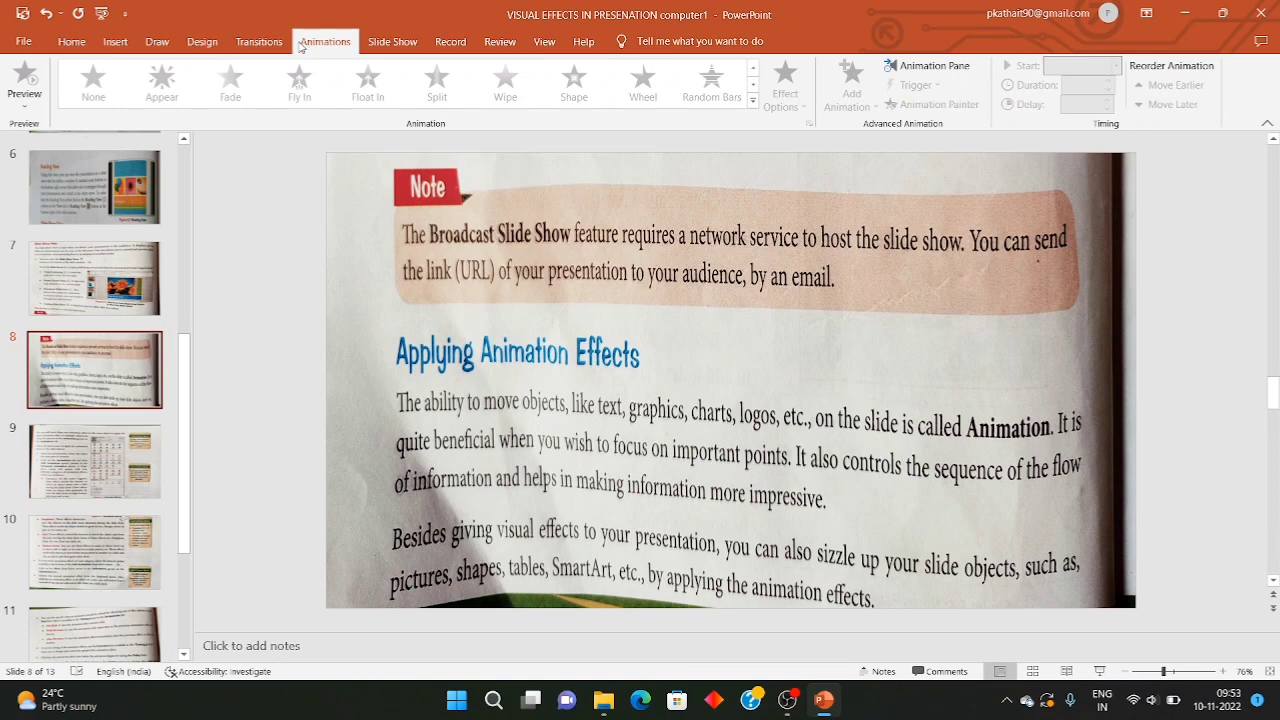
Give slide 8's picture a Shape (Box) entrance effect after trying Appear and Split, then open slide 9.
click(481, 268)
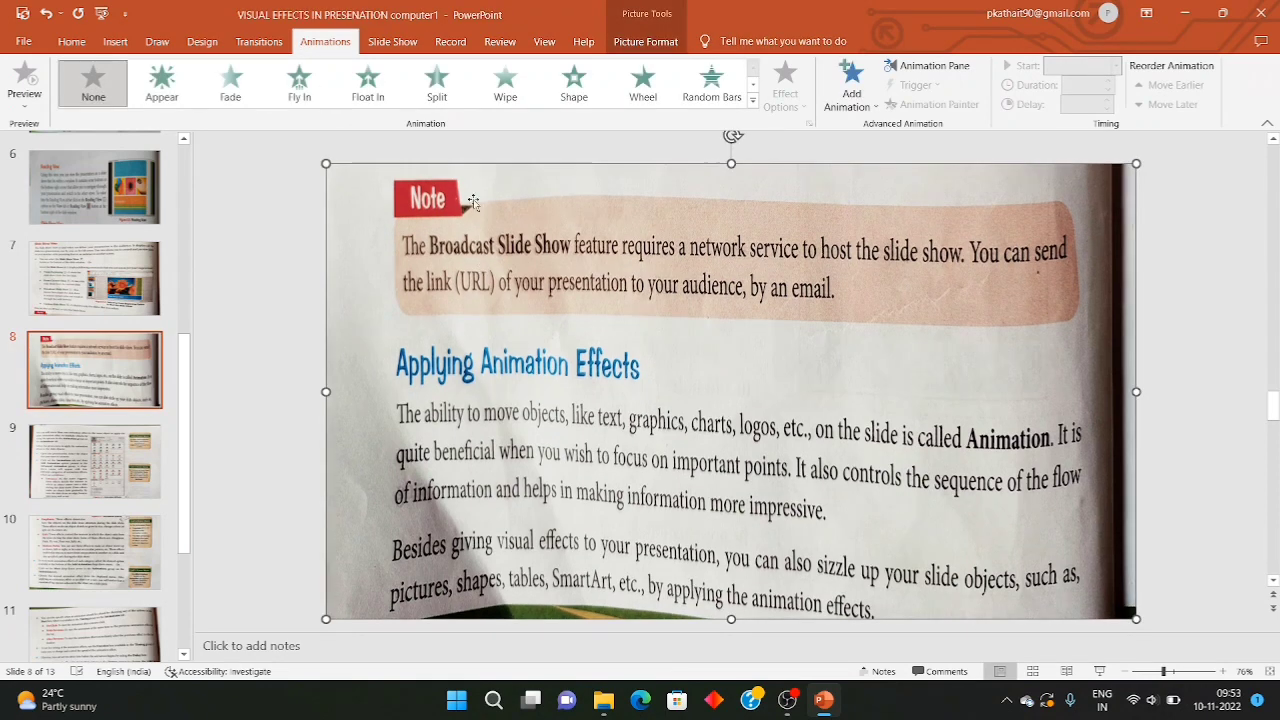
click(860, 95)
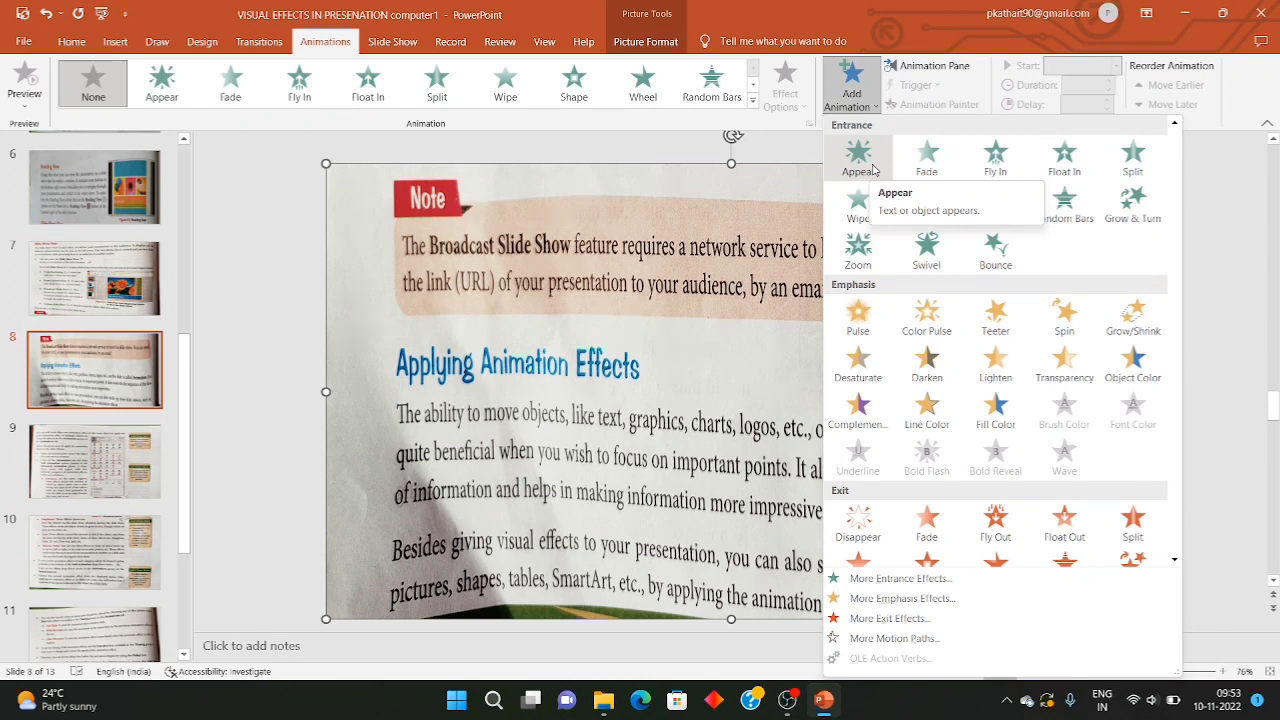
click(873, 170)
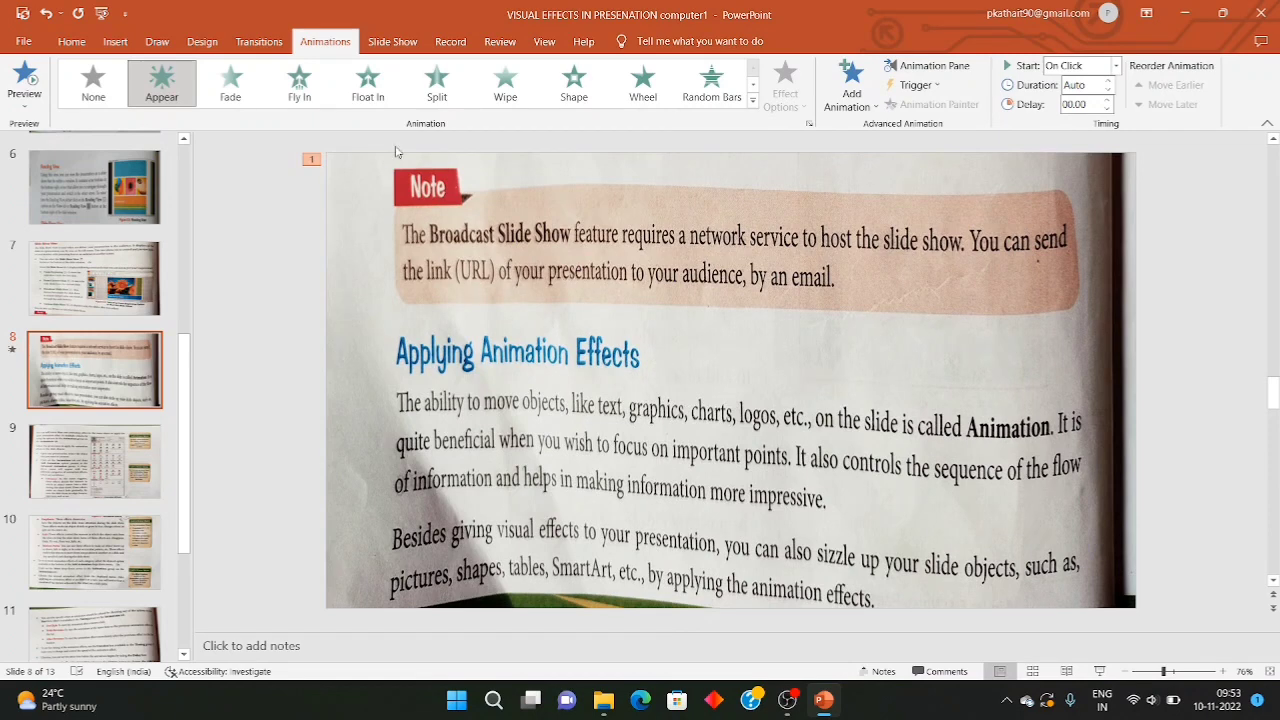
click(437, 92)
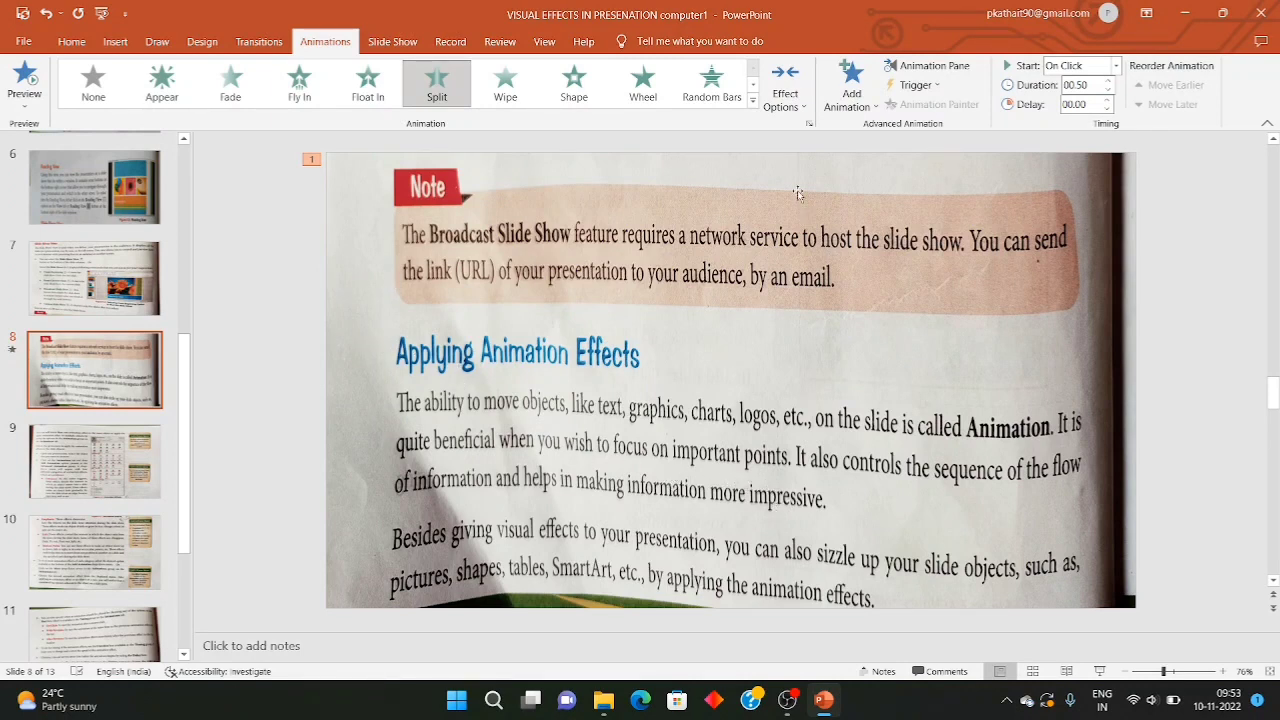
click(752, 100)
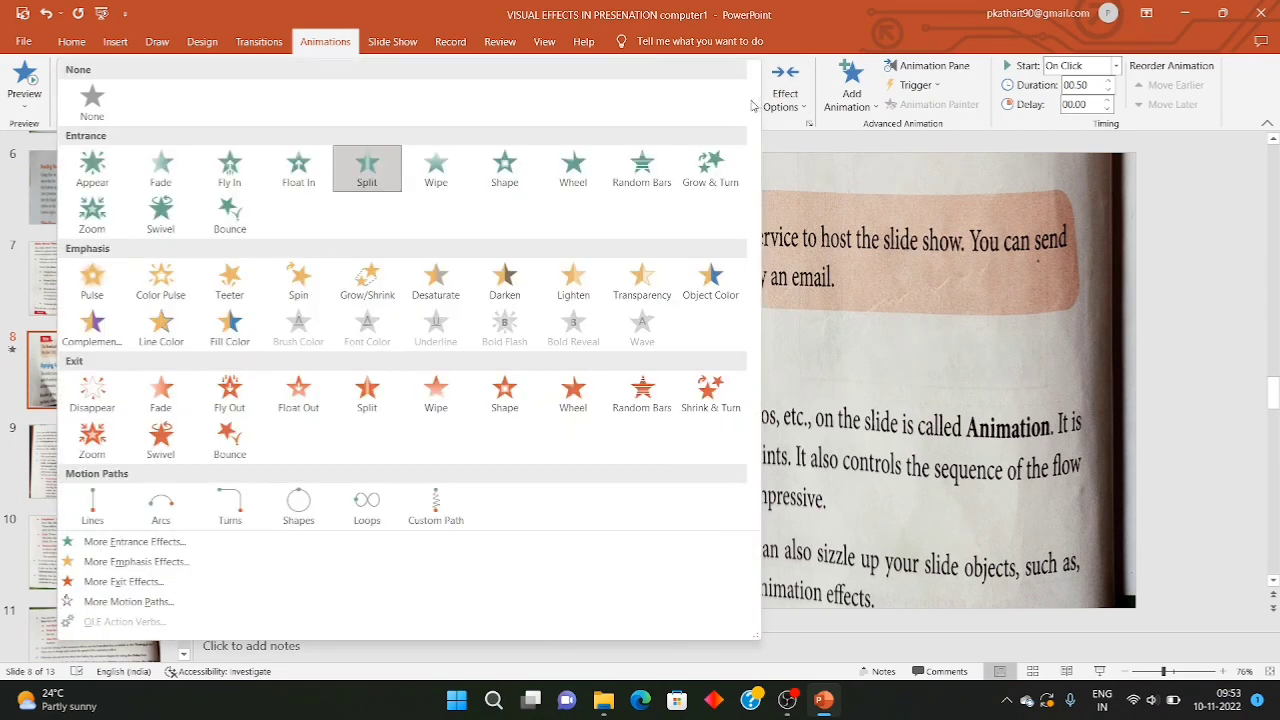
click(172, 542)
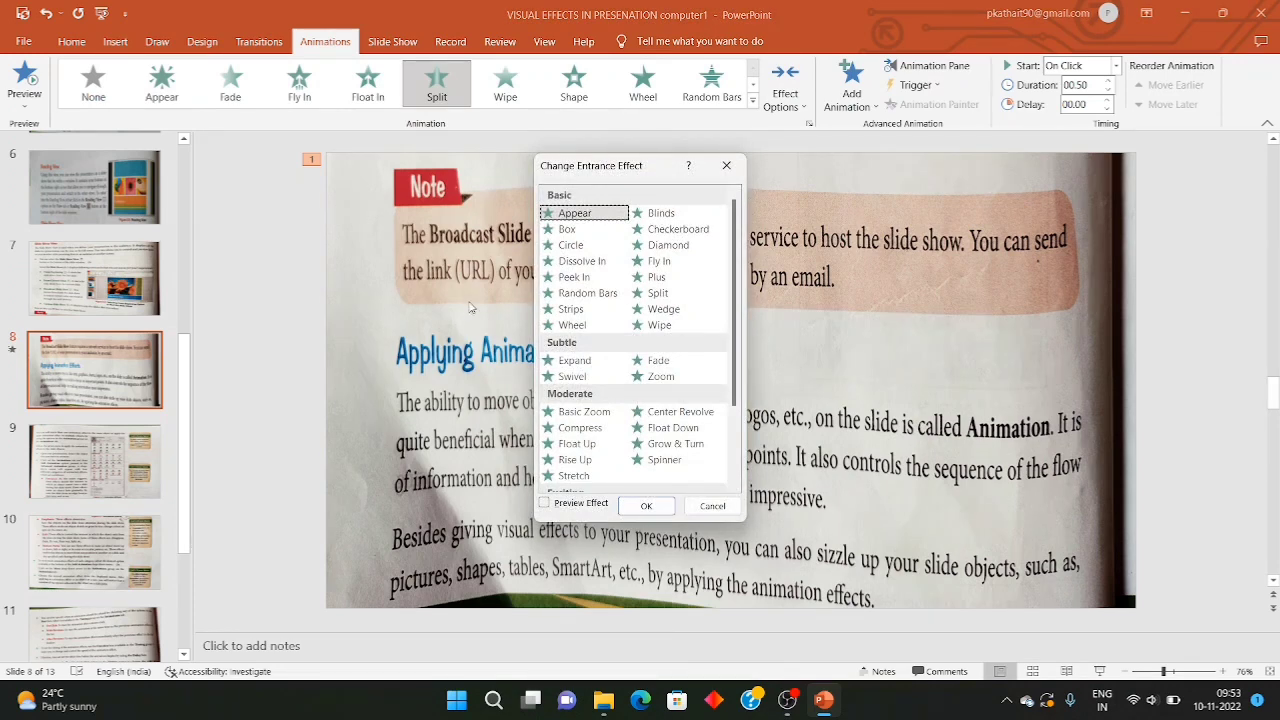
click(567, 229)
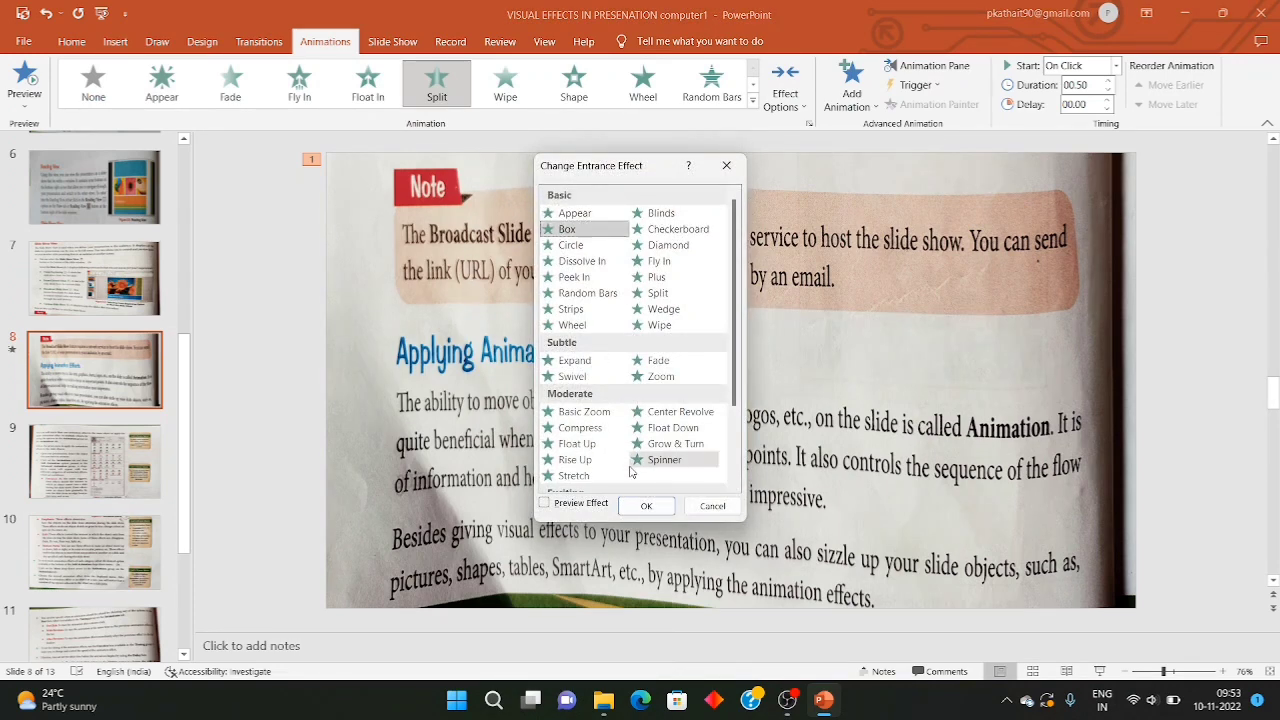
click(644, 505)
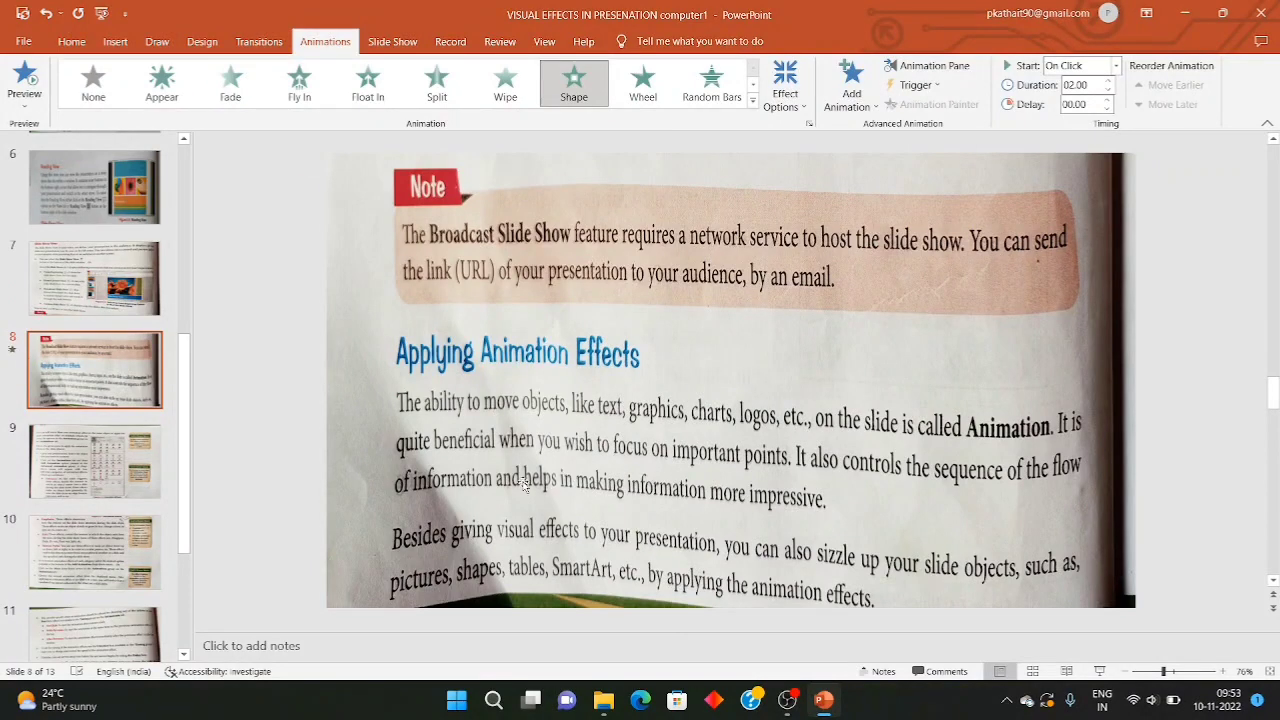
click(82, 472)
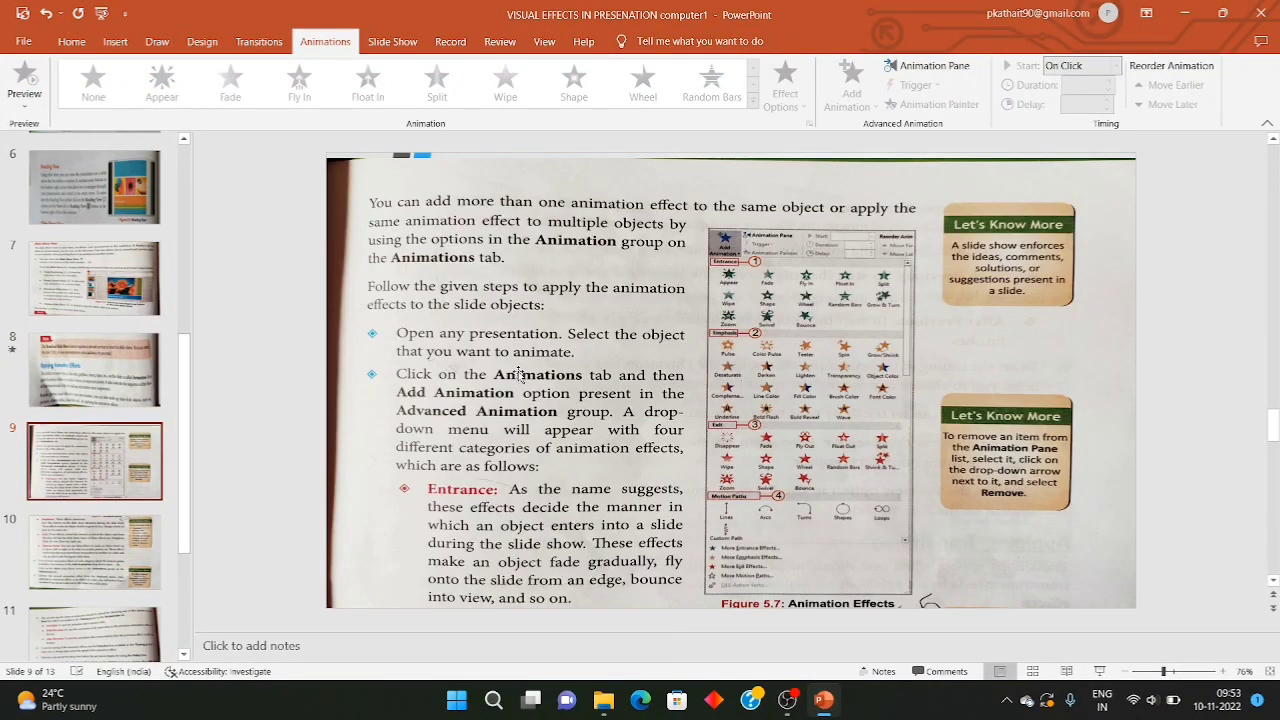
Apply the Desaturate emphasis effect to slide 9's picture via More Emphasis Effects.
click(454, 272)
click(851, 88)
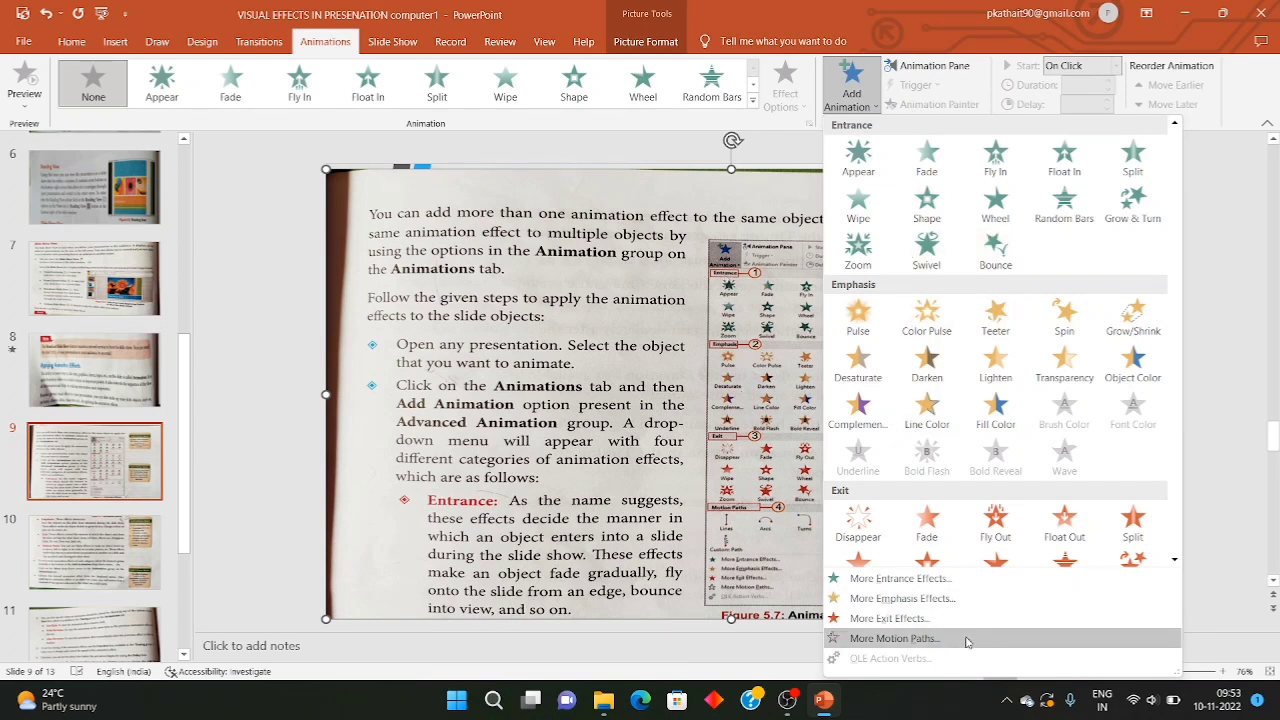
click(972, 605)
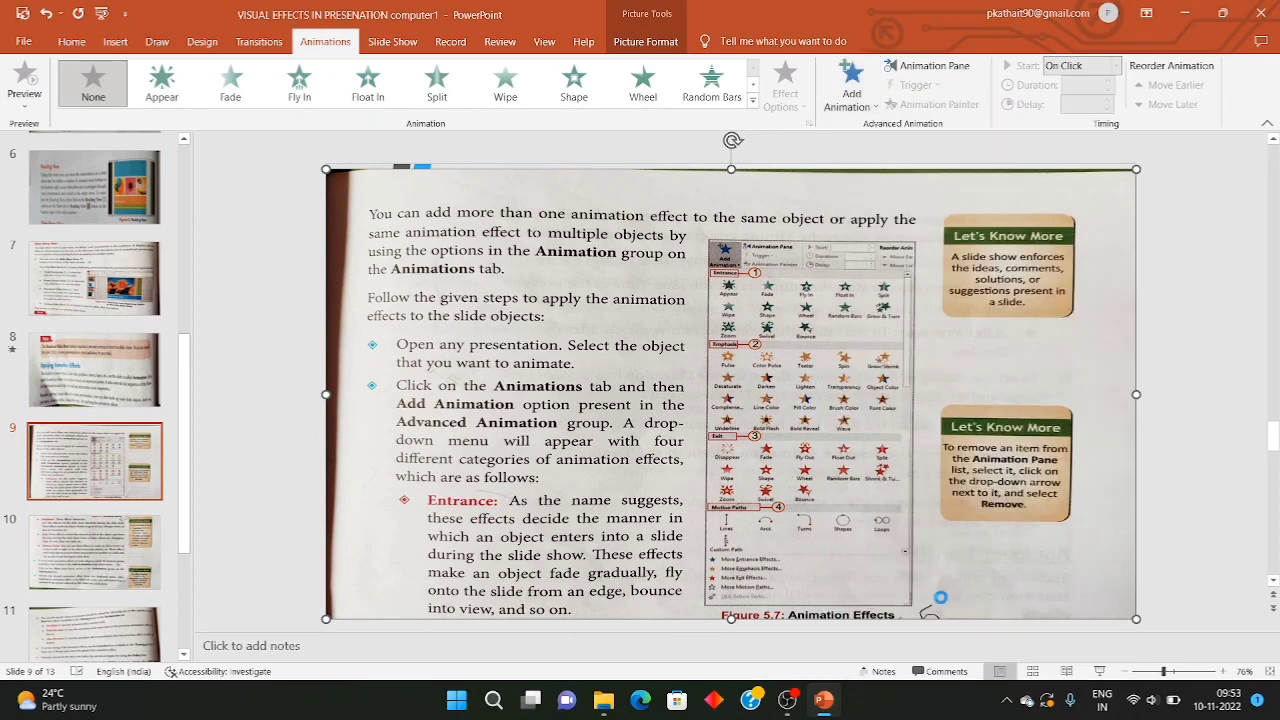
click(581, 327)
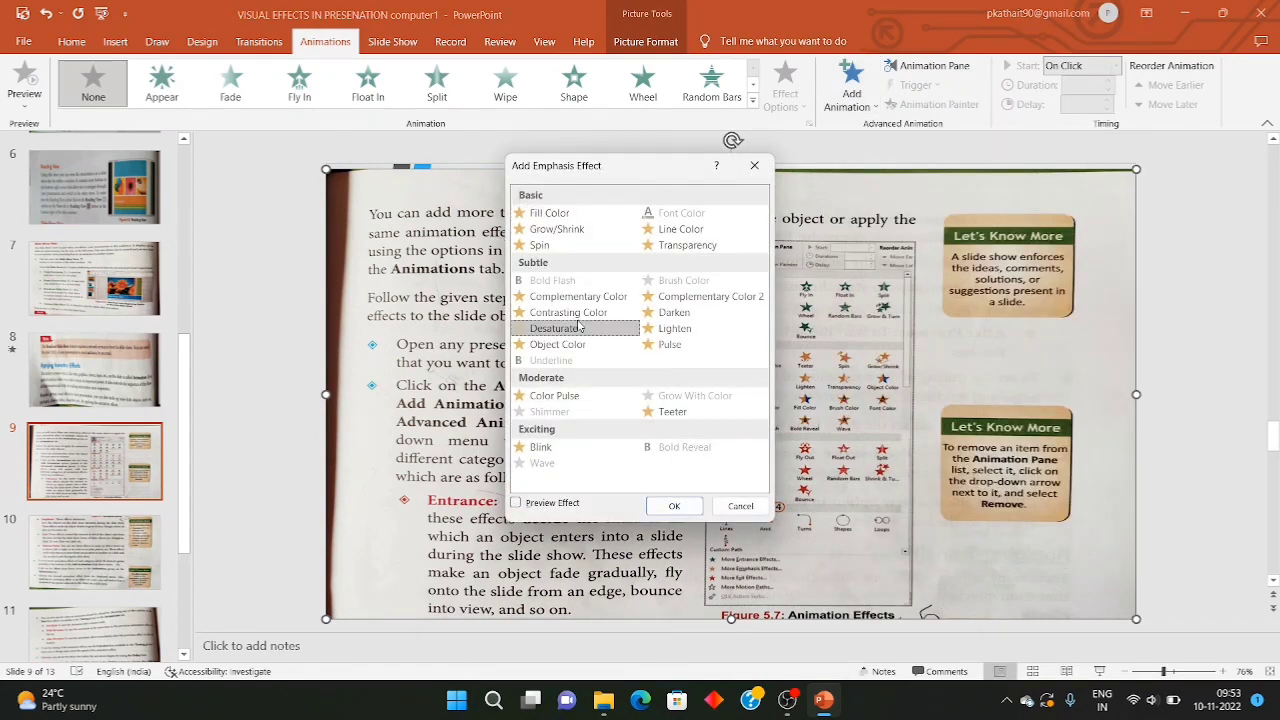
click(674, 506)
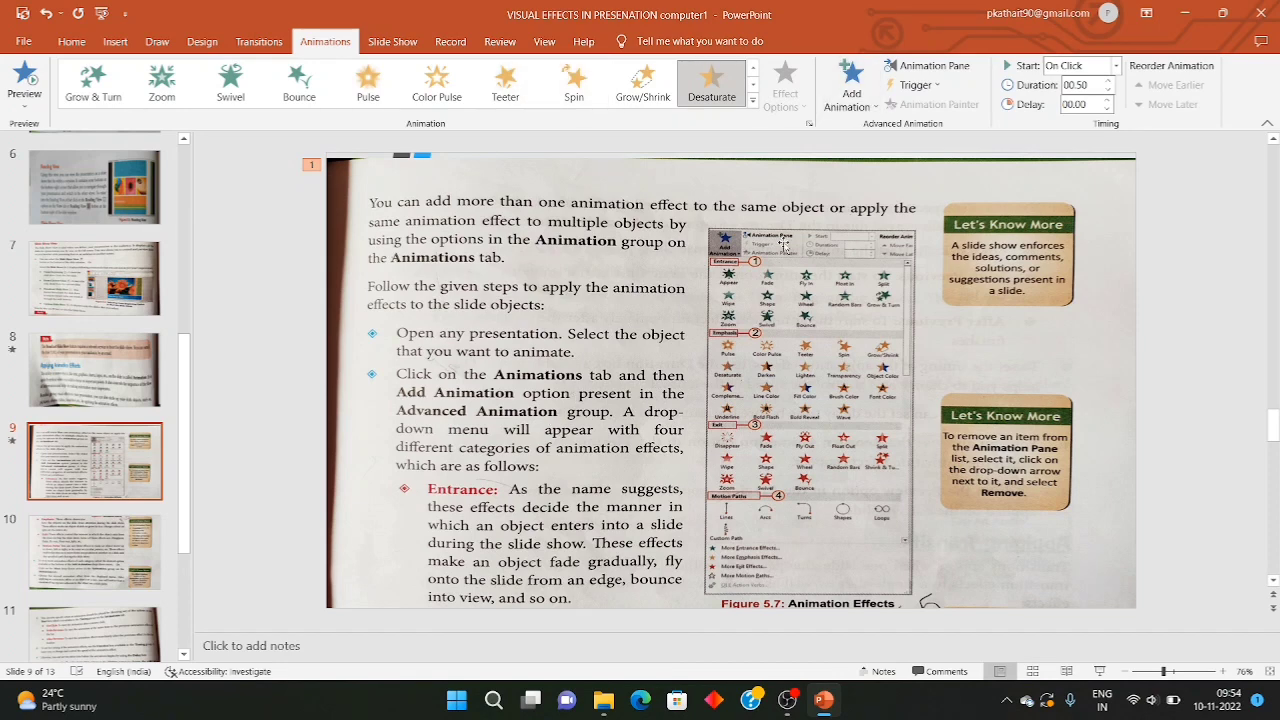
Change the picture's animation to Spin and show the Animation Pane.
click(785, 245)
click(860, 90)
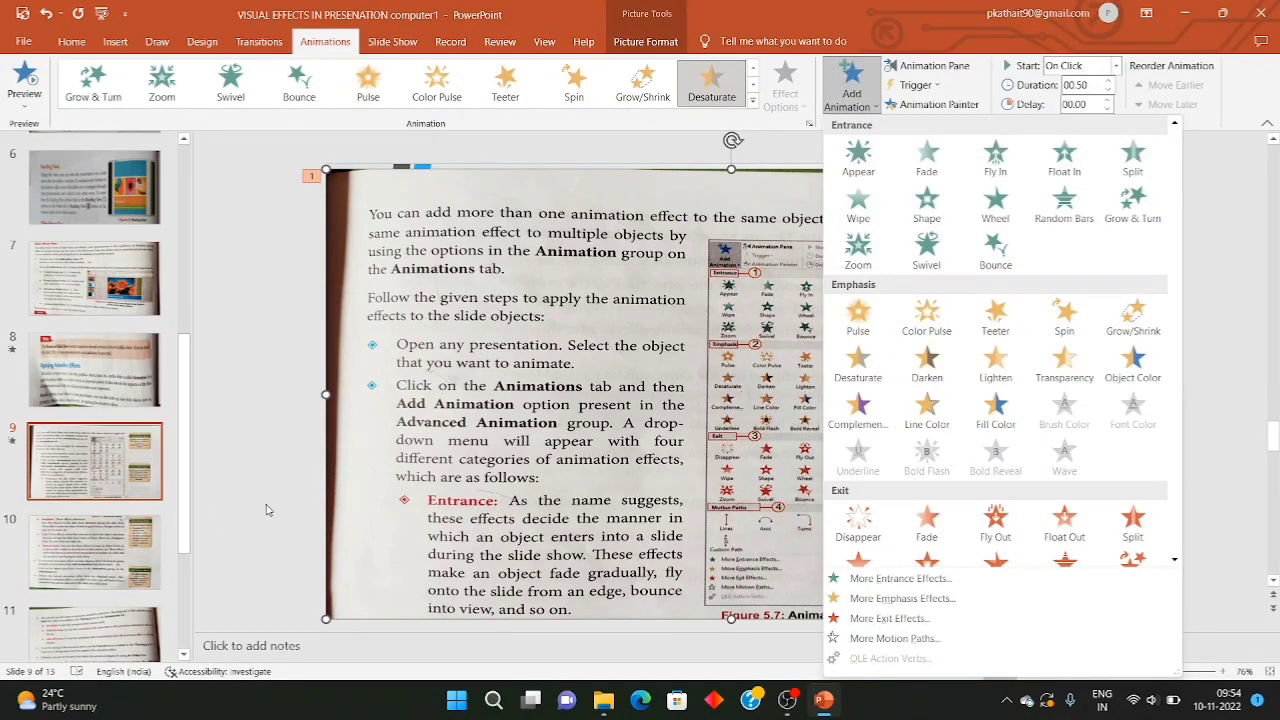
click(55, 537)
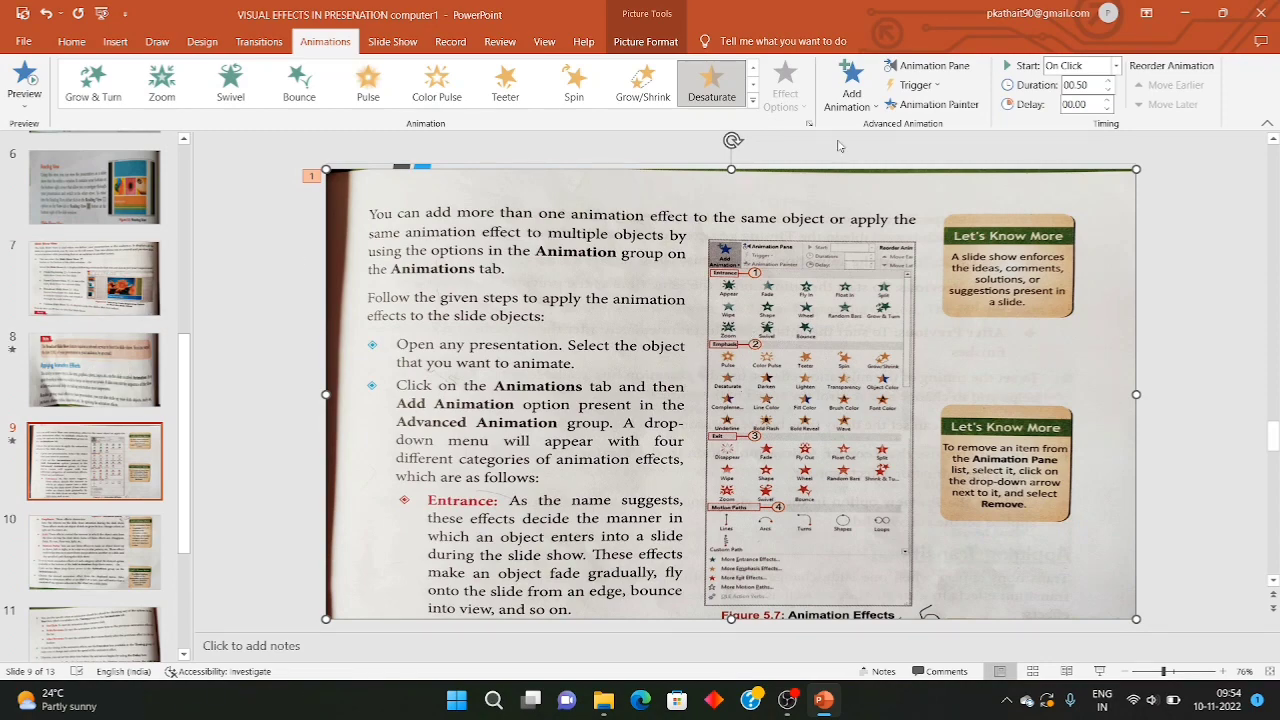
click(574, 88)
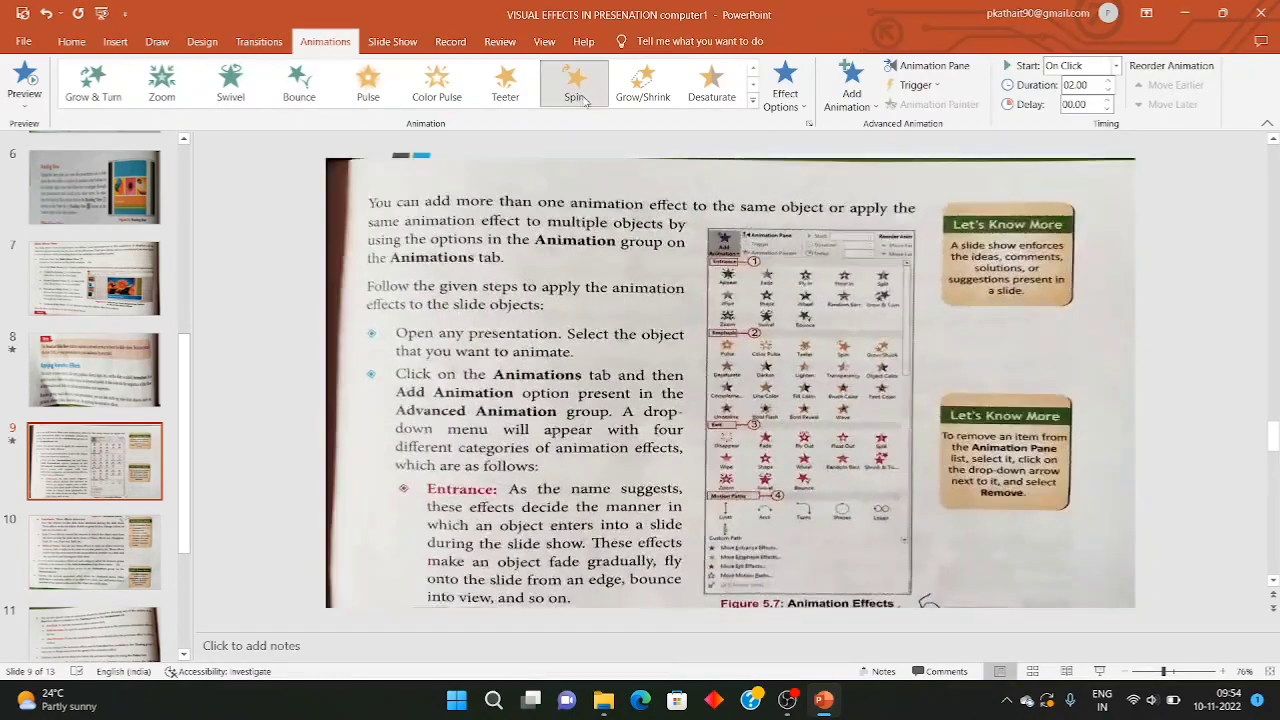
click(930, 65)
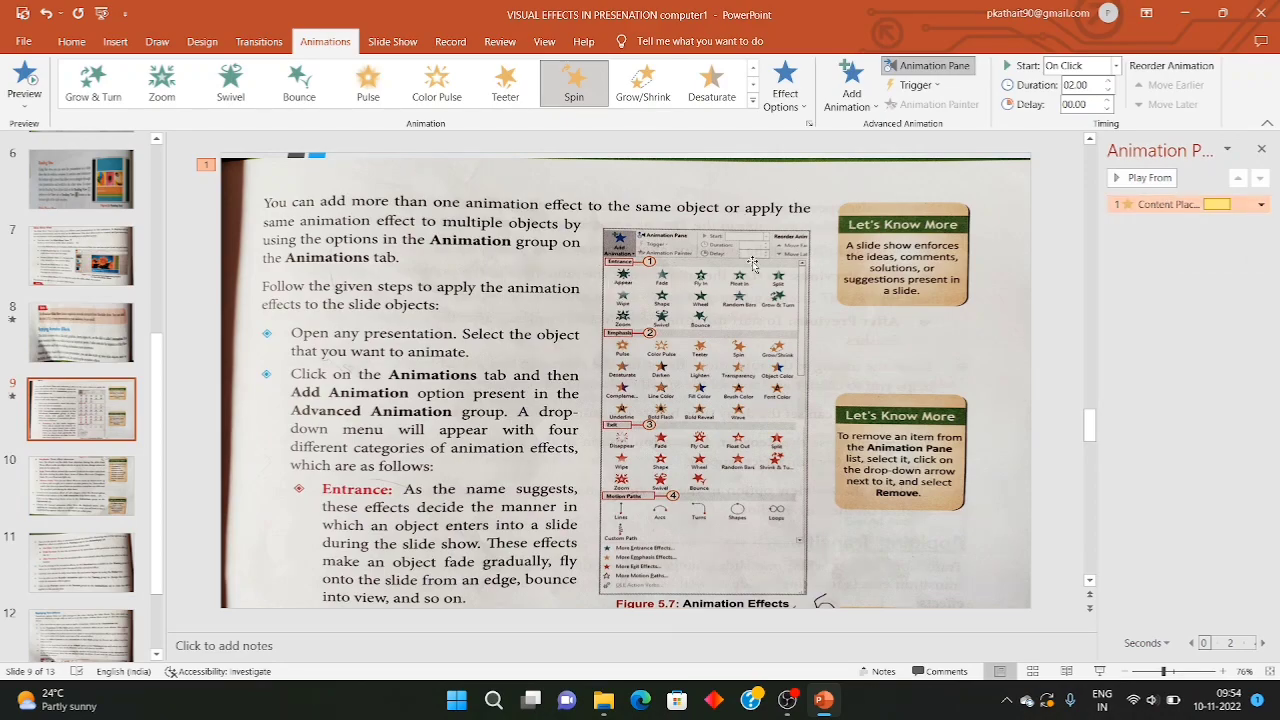
Preview slide 9's Spin animation, glance at slide 10's picture, and return to slide 9.
click(1112, 177)
click(75, 508)
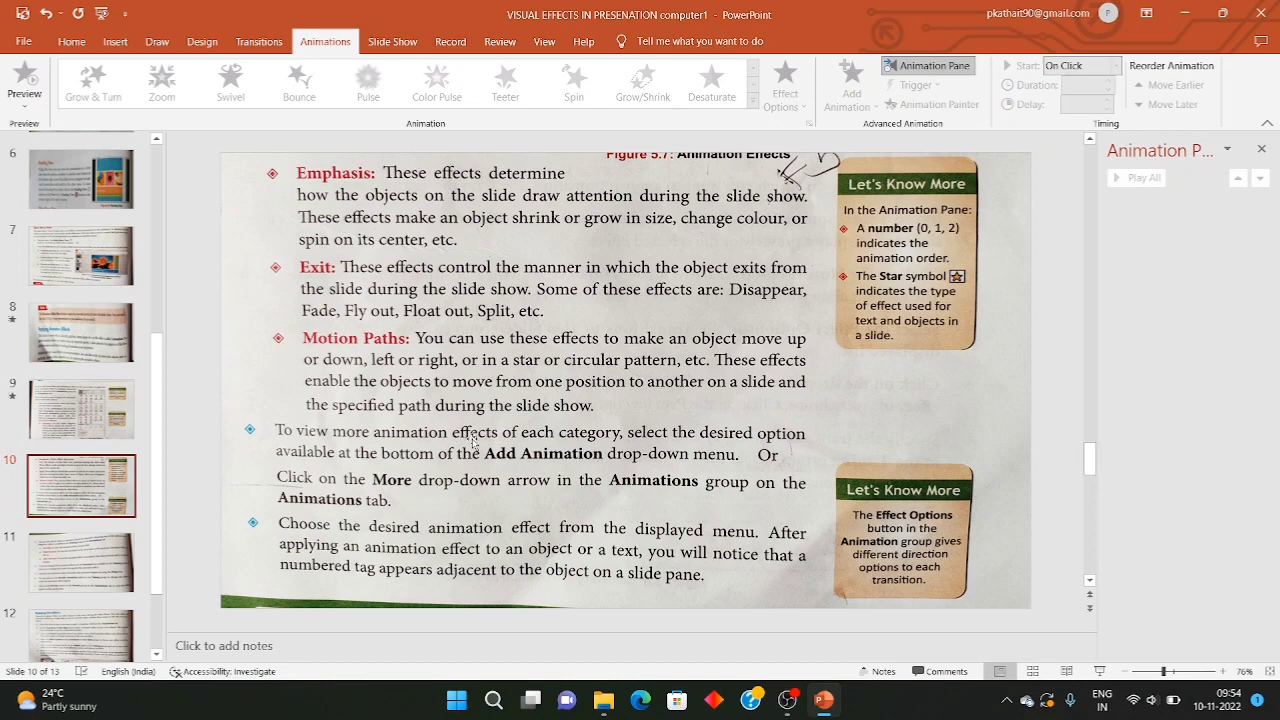
click(880, 238)
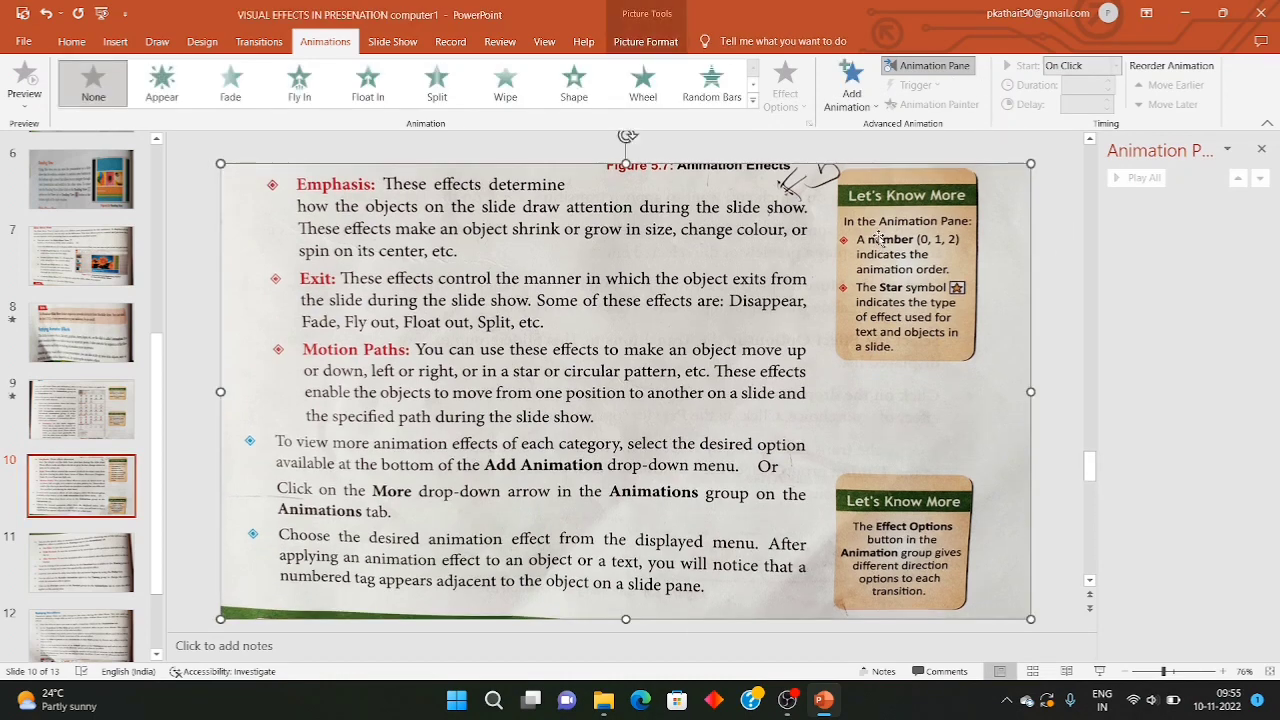
click(78, 420)
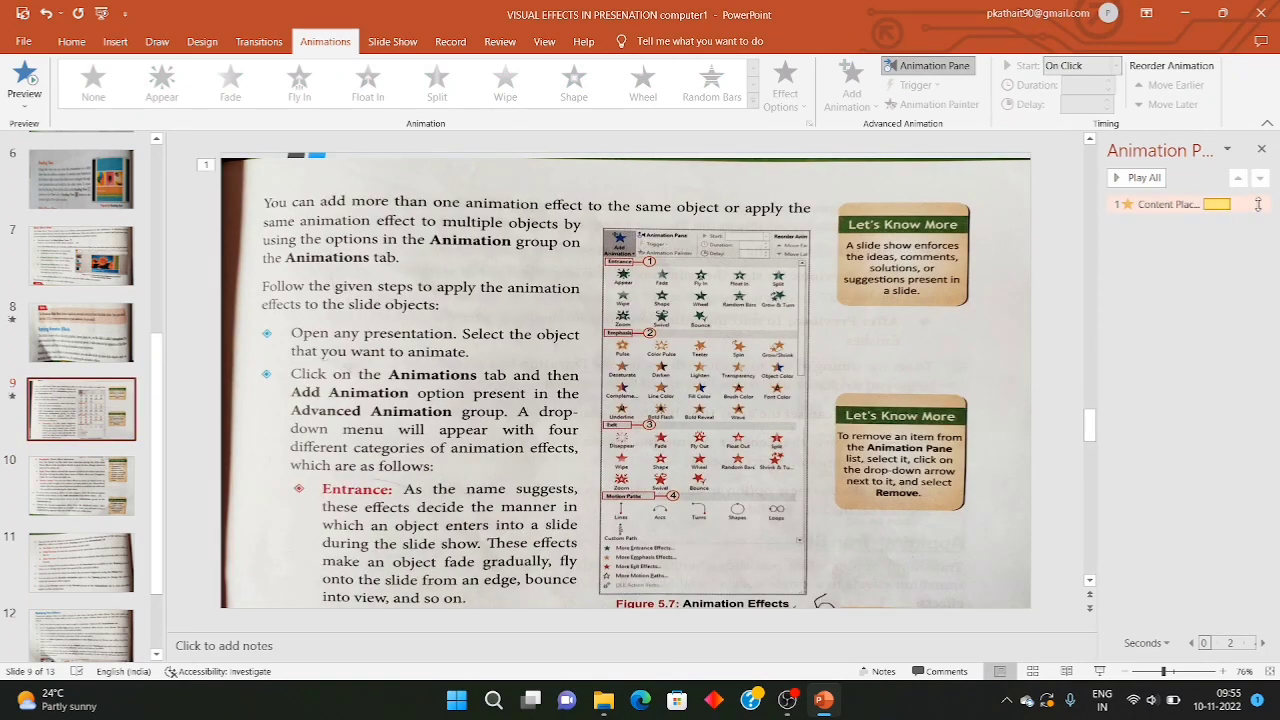
Open the Spin animation entry's options menu, then move to slide 10.
click(1265, 204)
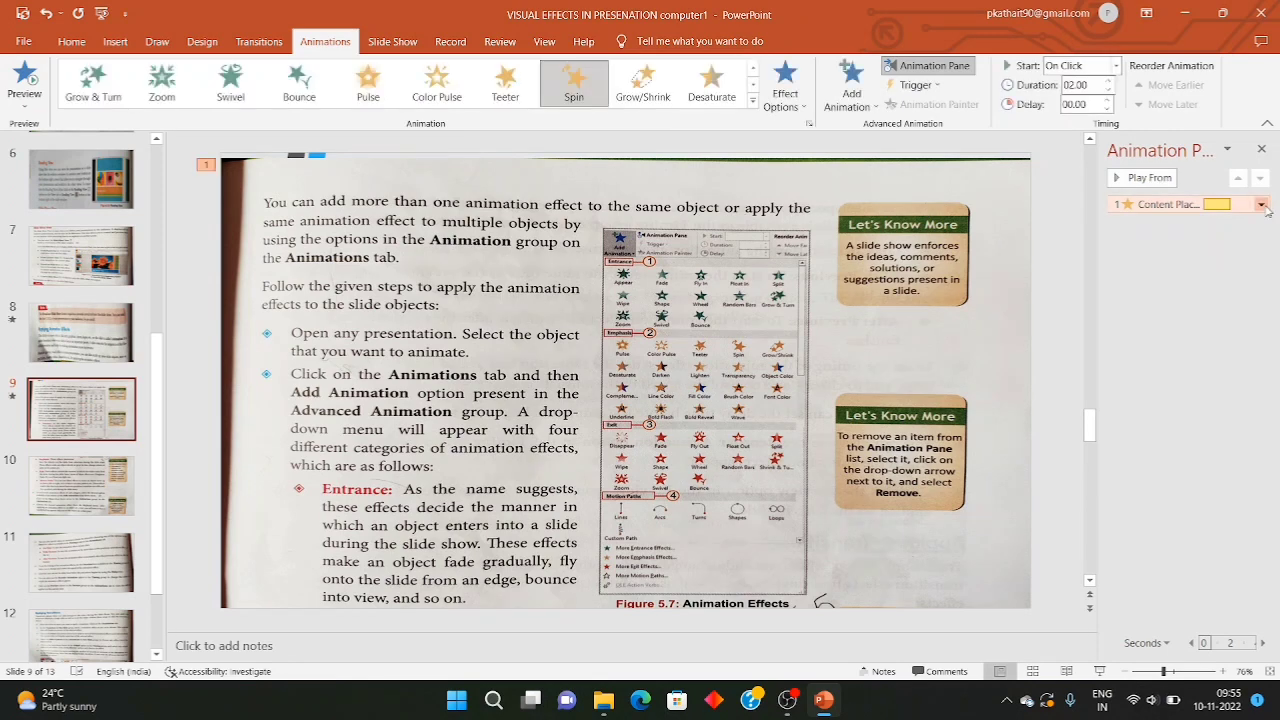
click(1261, 204)
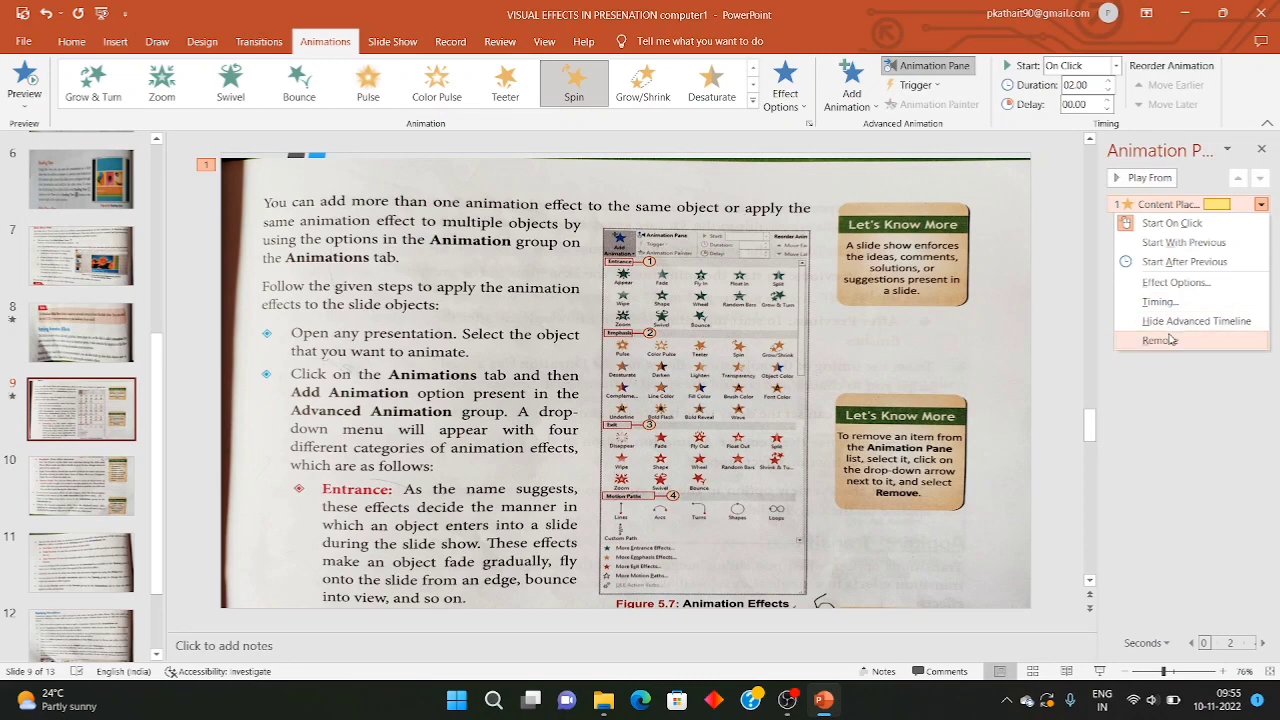
click(93, 511)
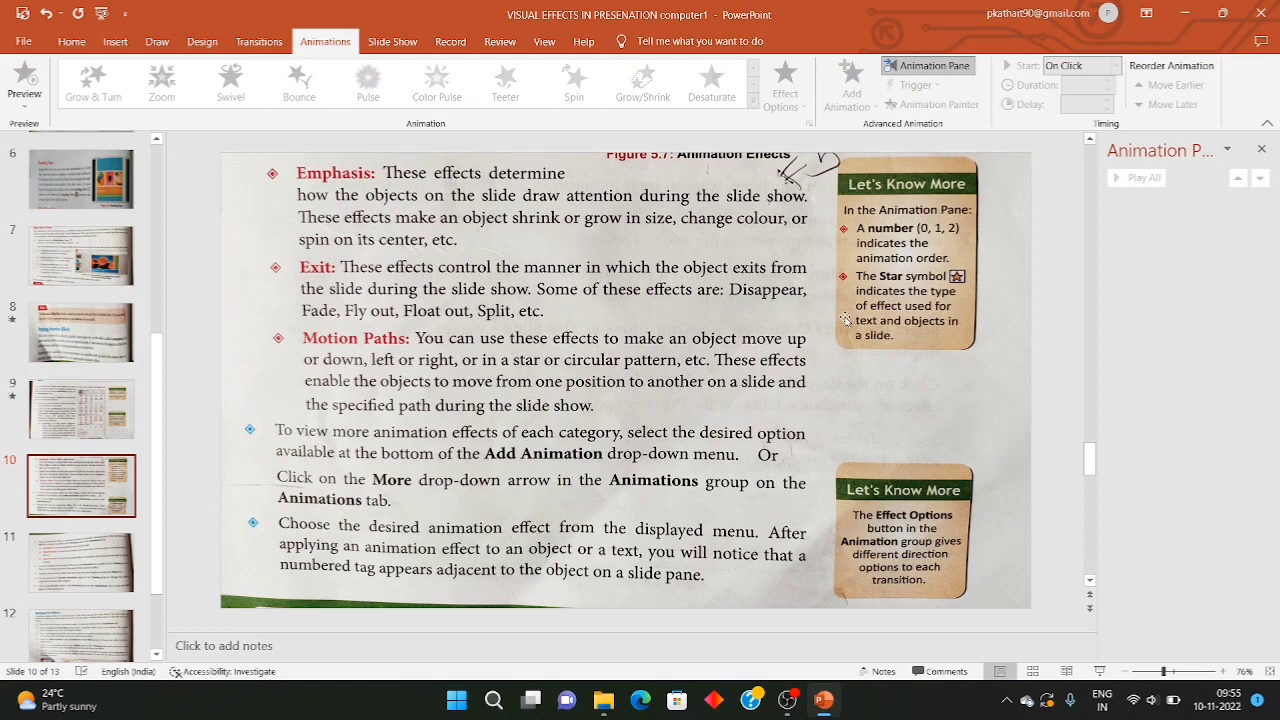
Give the slide 10 page picture a Shape entrance animation.
click(434, 393)
click(586, 95)
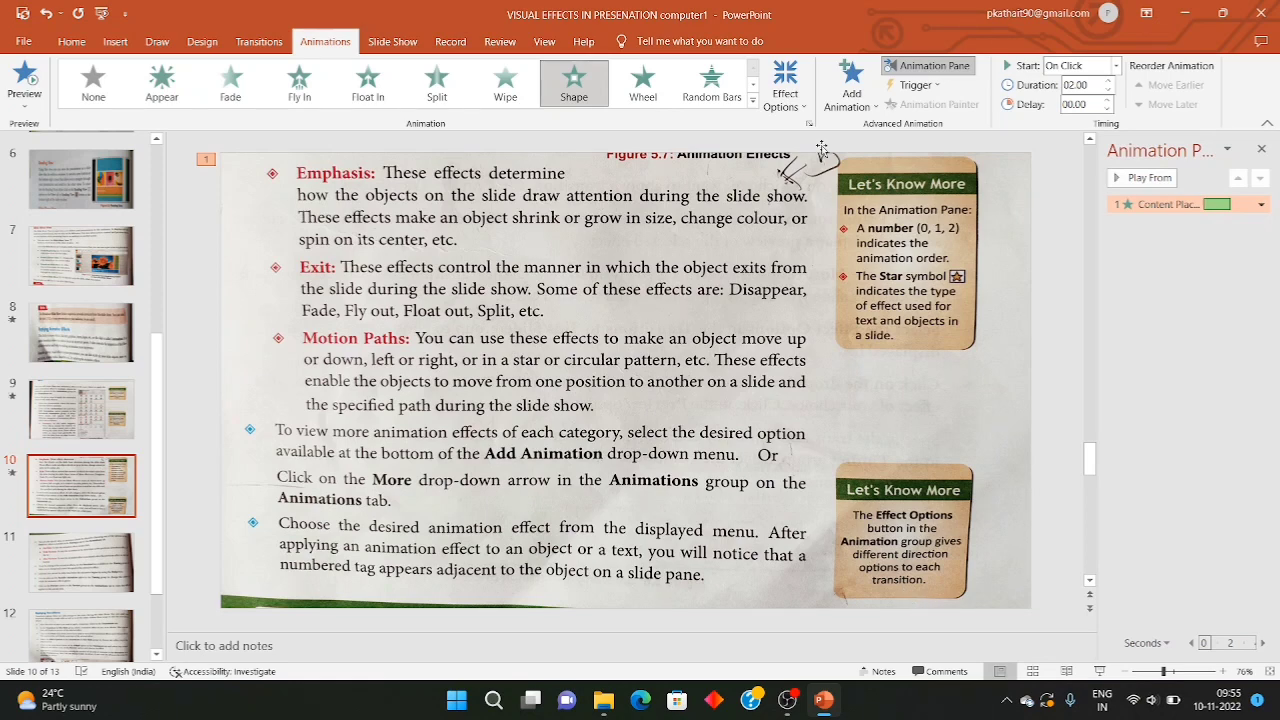
click(801, 108)
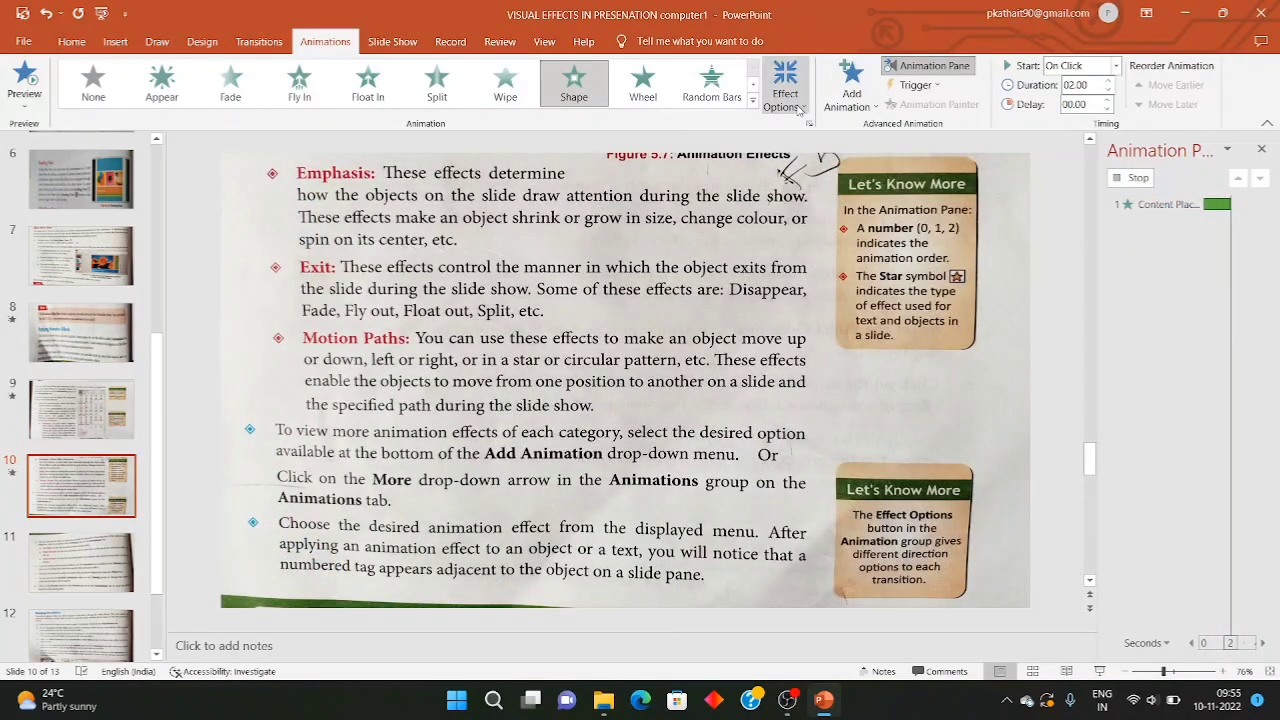
Add a Color Pulse emphasis in a new colour to the picture, then go to slide 11.
click(700, 228)
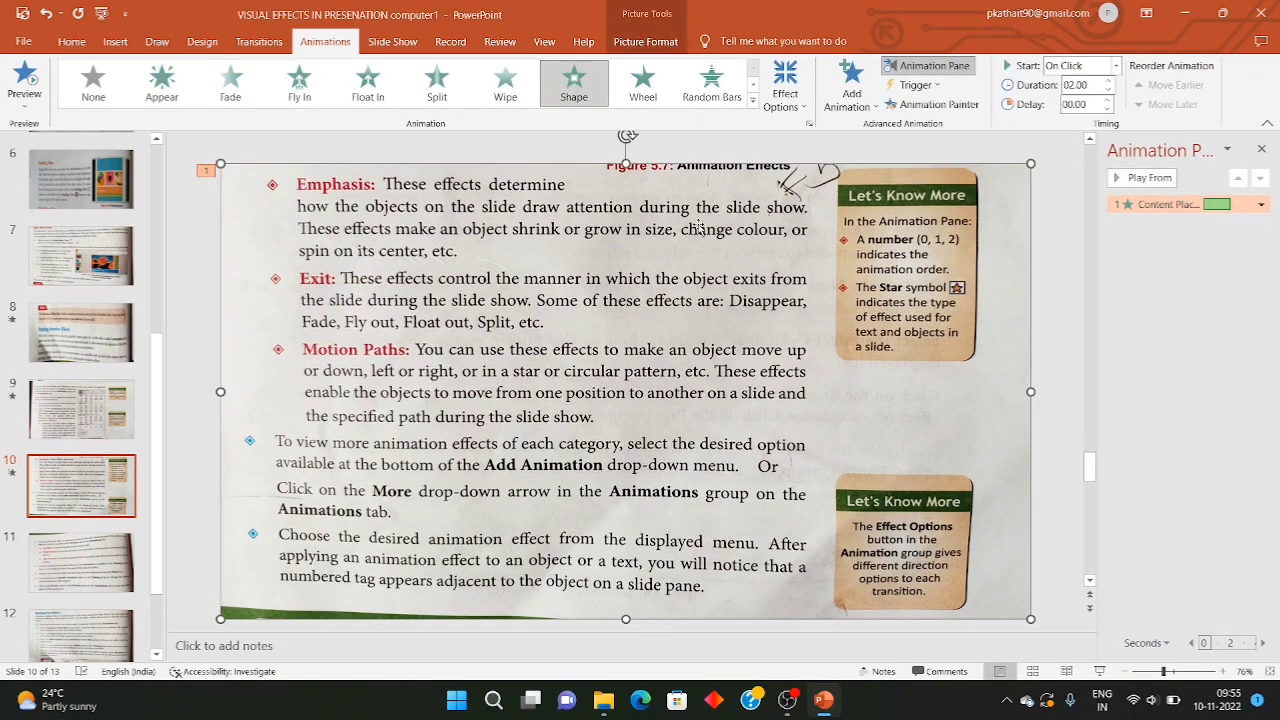
click(851, 85)
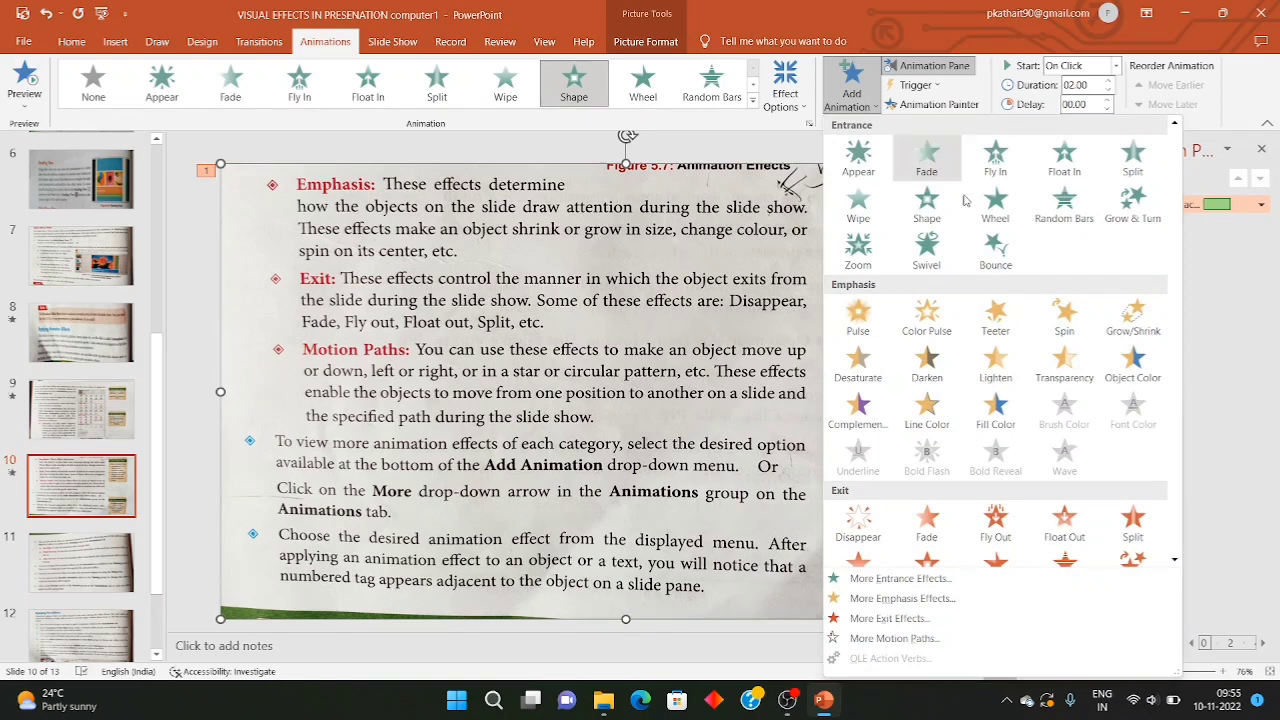
click(924, 318)
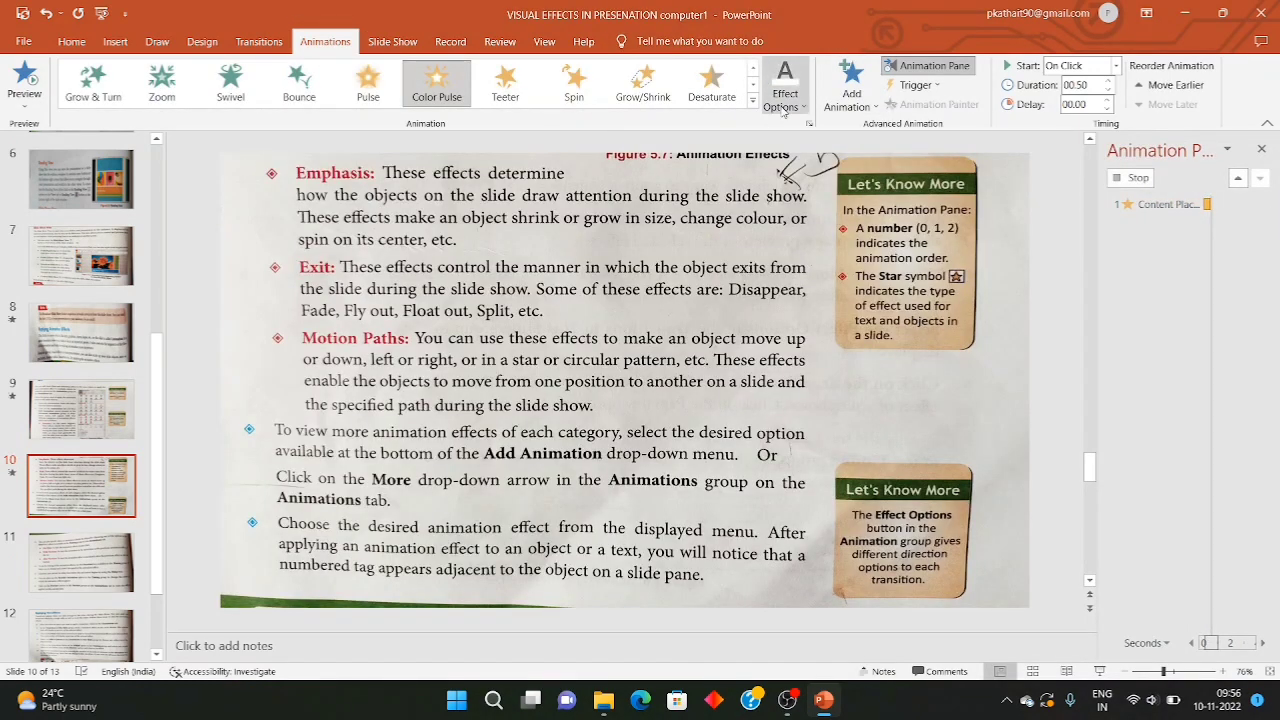
click(786, 100)
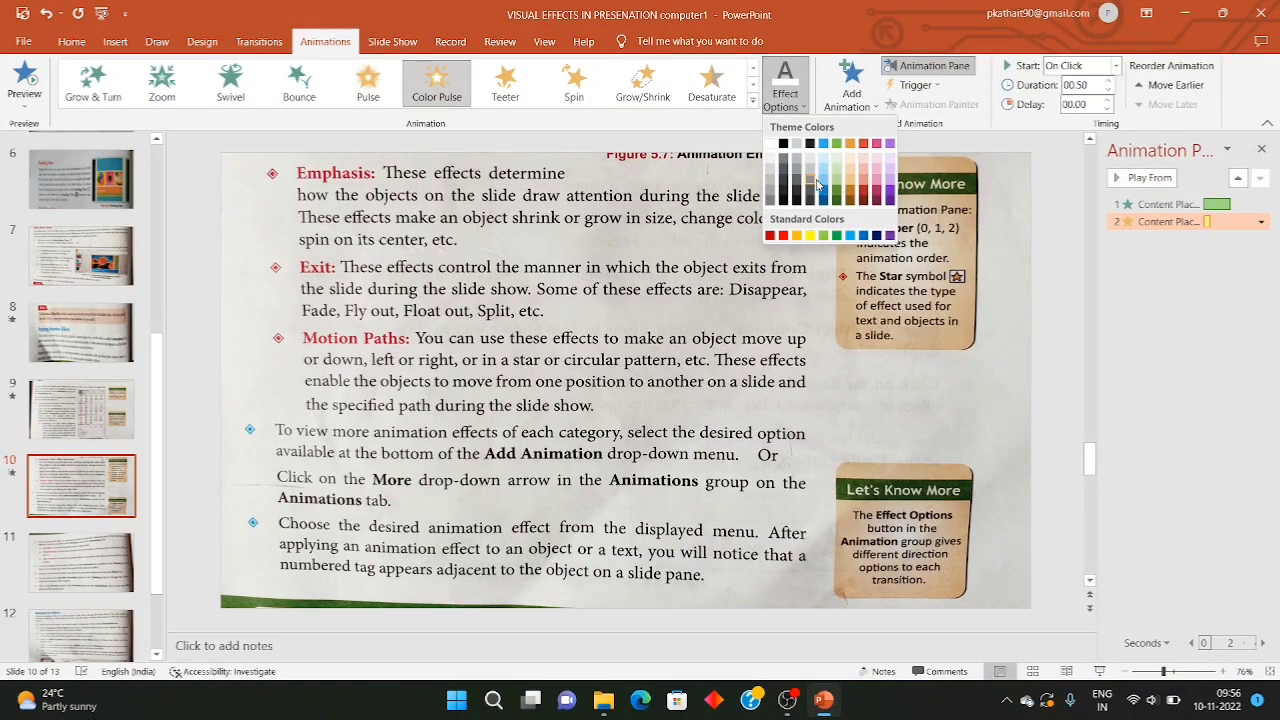
click(815, 185)
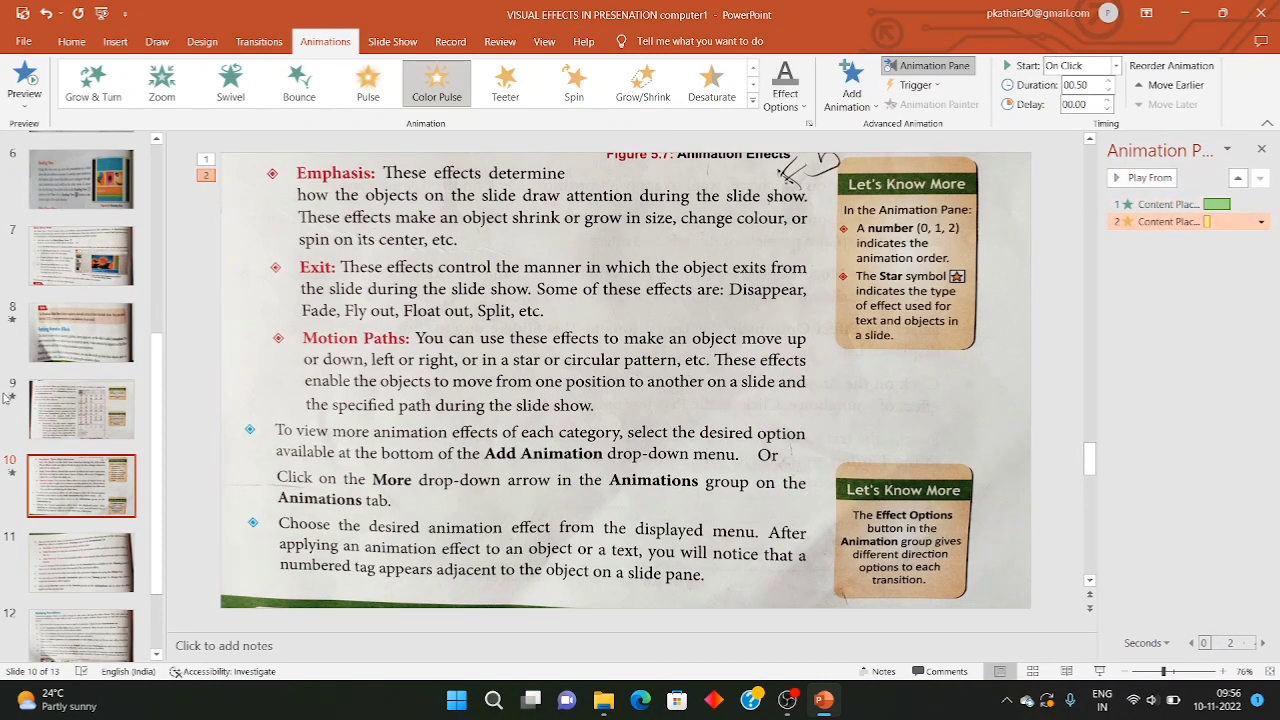
click(80, 562)
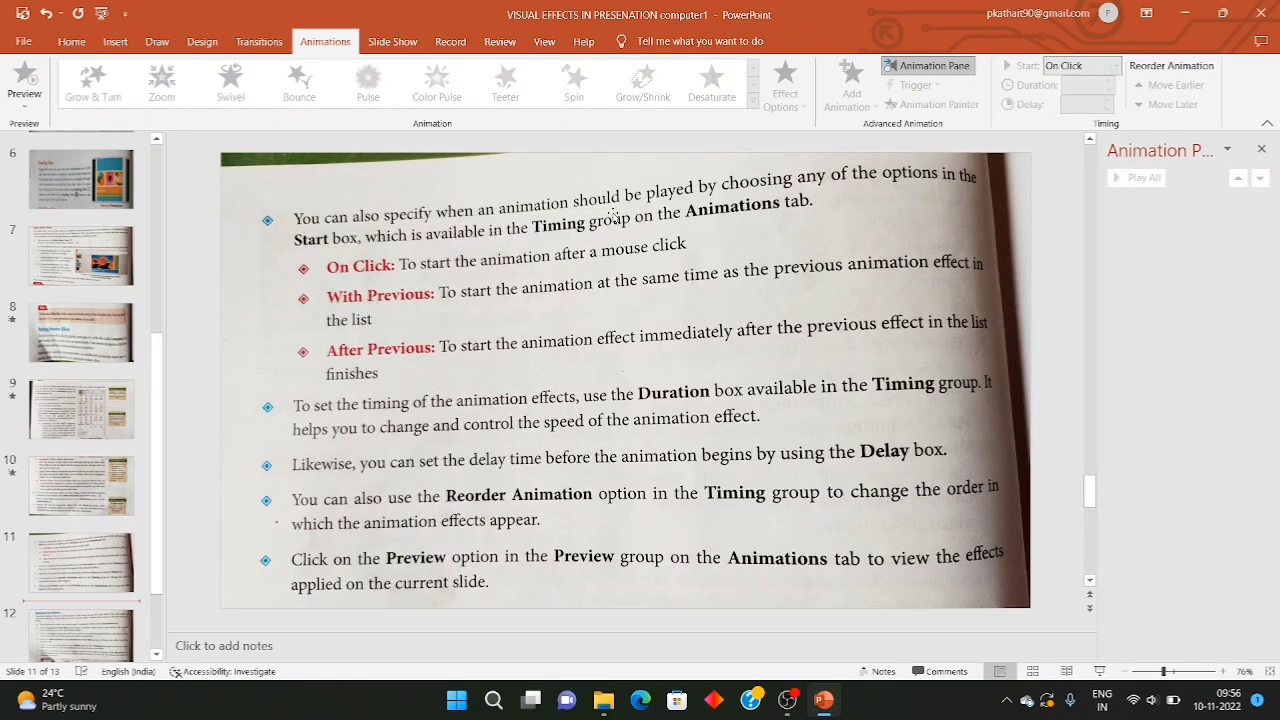
Apply a Fade entrance to the slide 11 picture, keeping Start set to On Click.
click(561, 278)
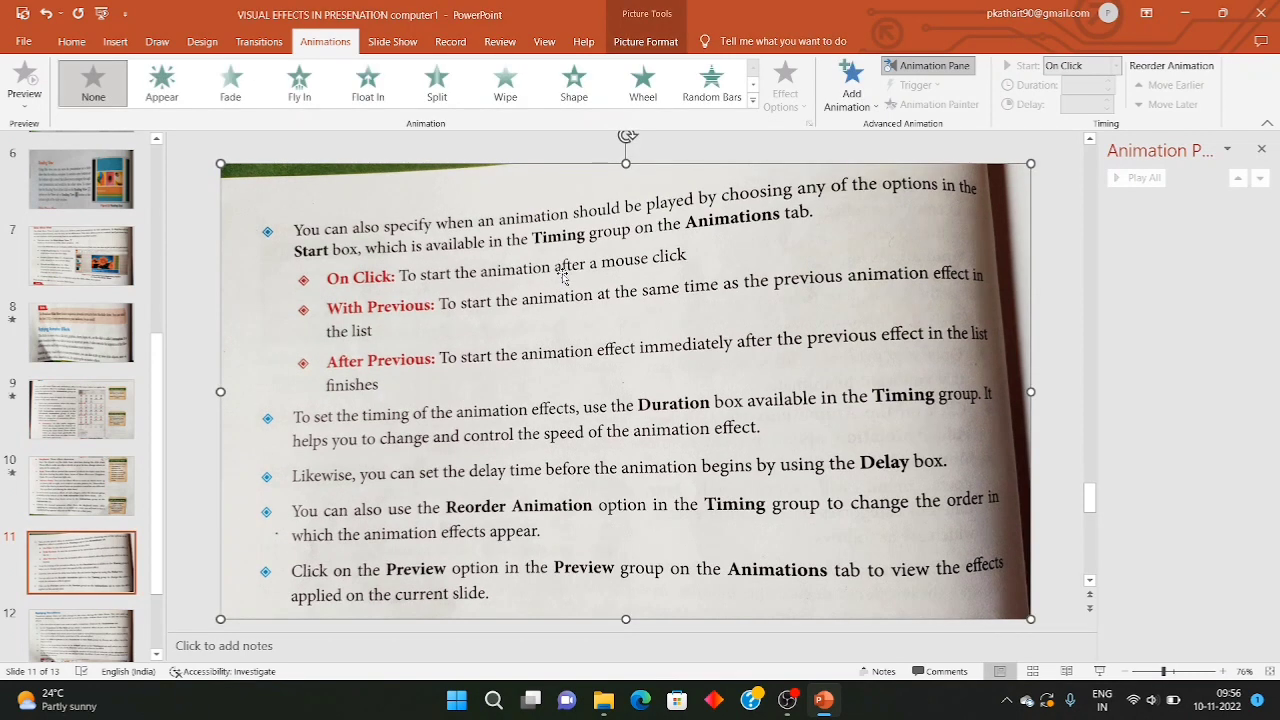
click(851, 85)
click(912, 160)
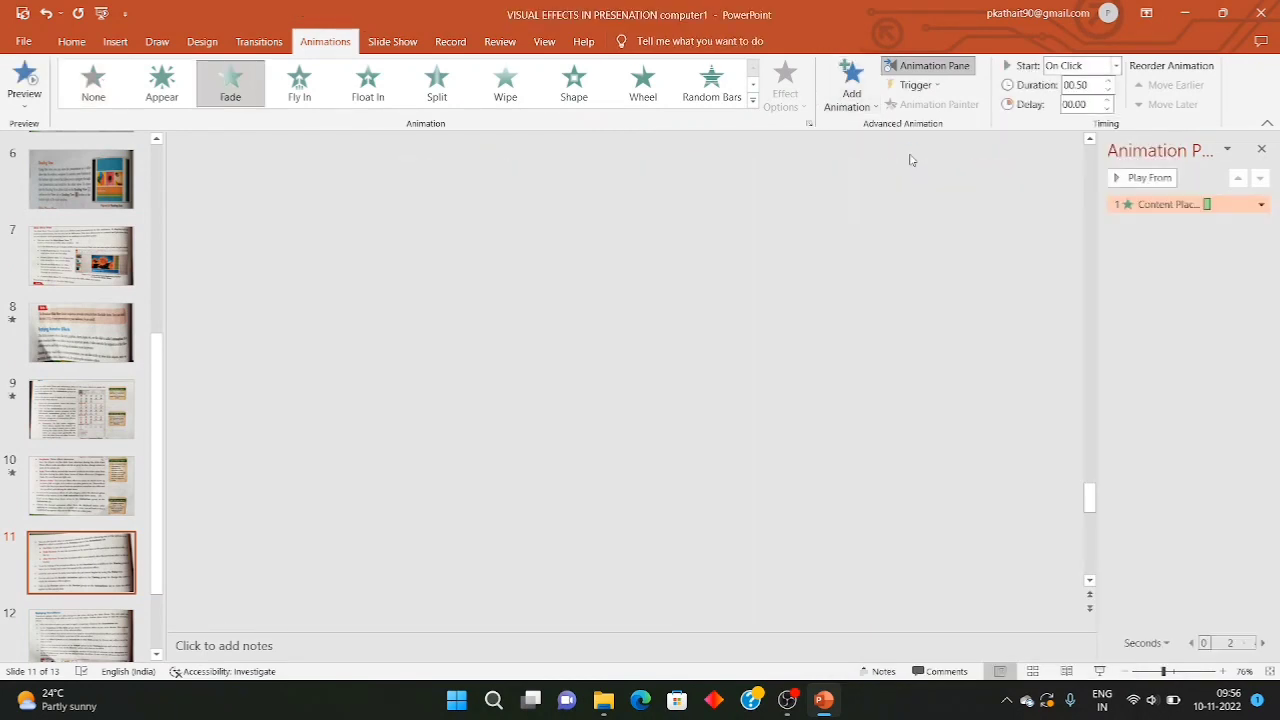
click(1116, 66)
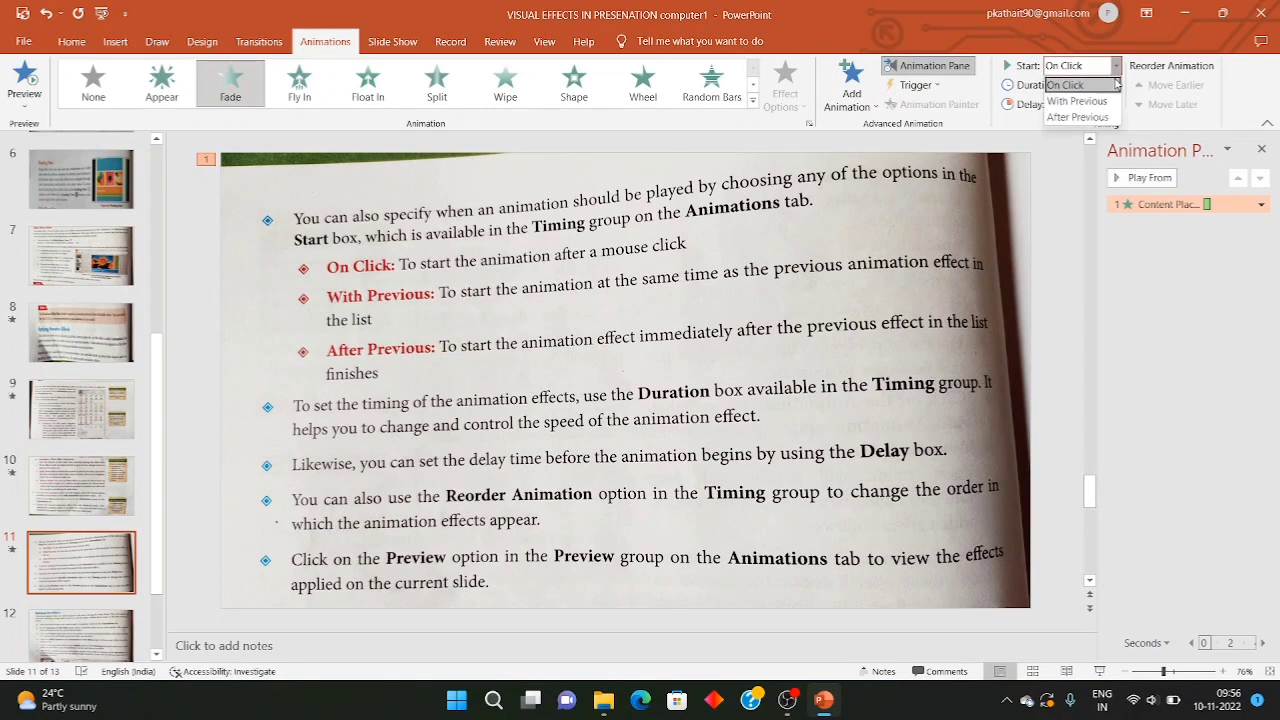
click(722, 256)
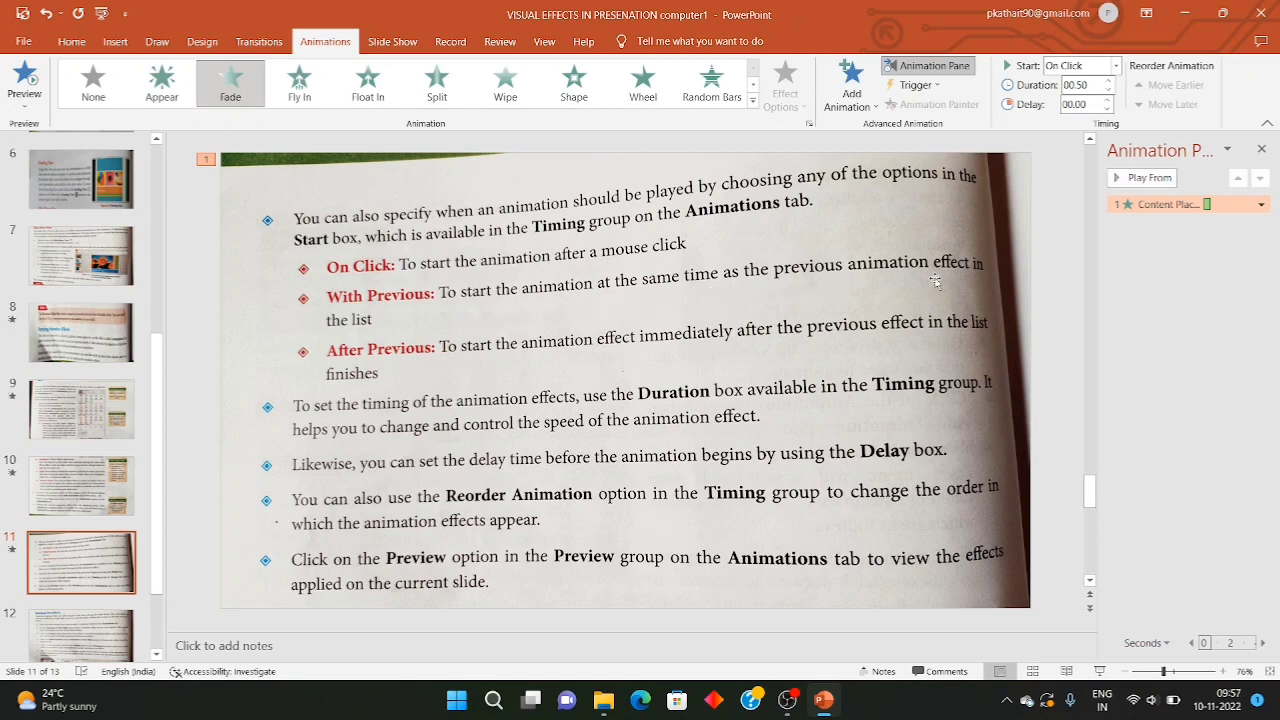
Add Wheel as the picture's second animation and give it a 00.25 delay.
click(851, 104)
click(995, 218)
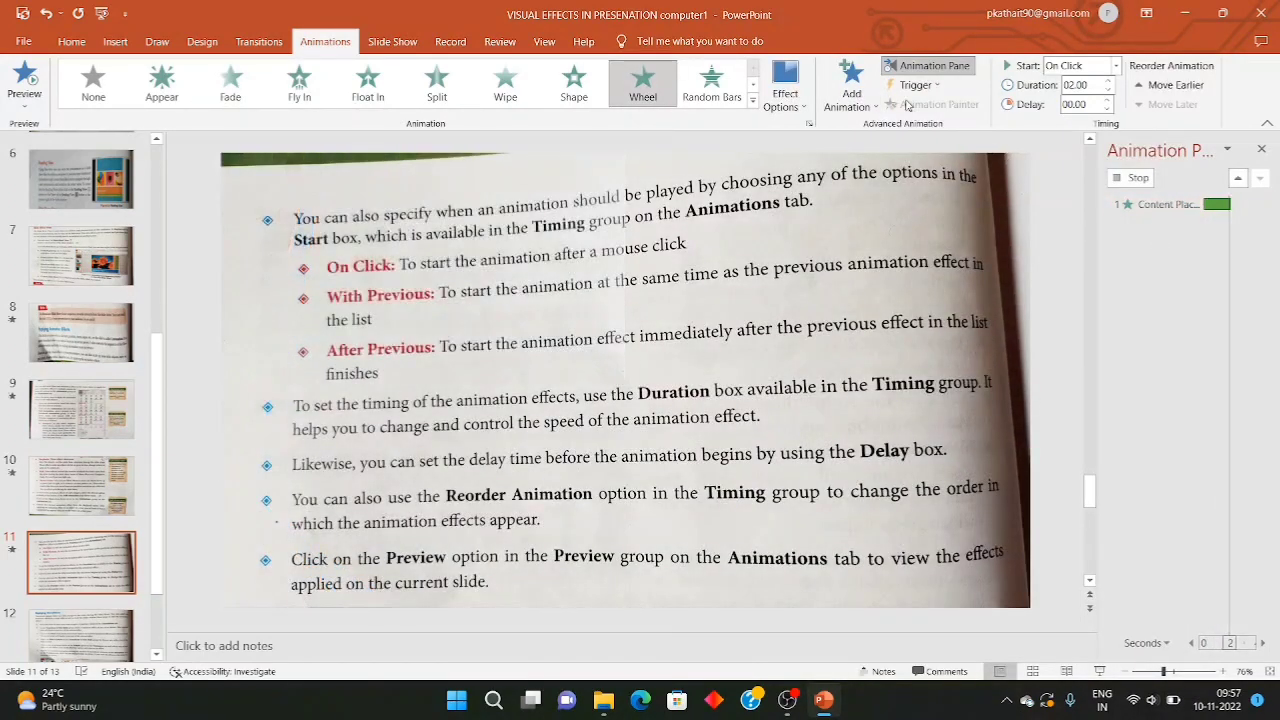
click(922, 65)
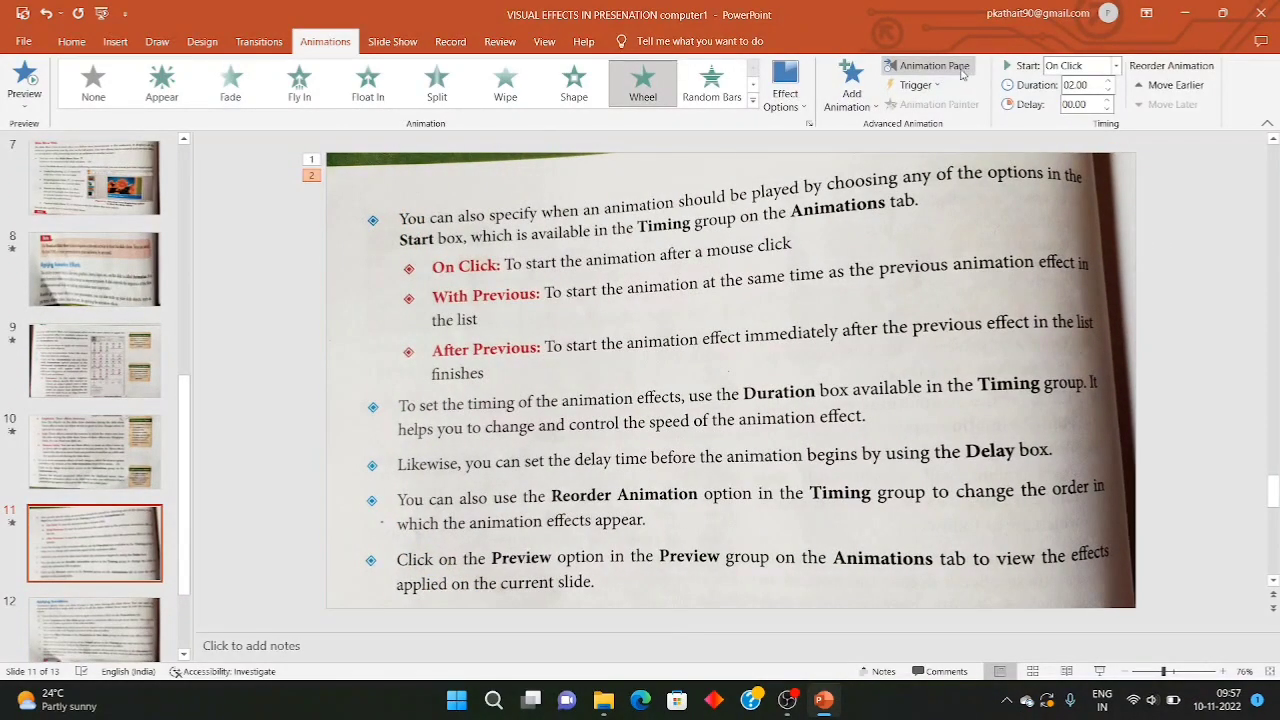
click(934, 67)
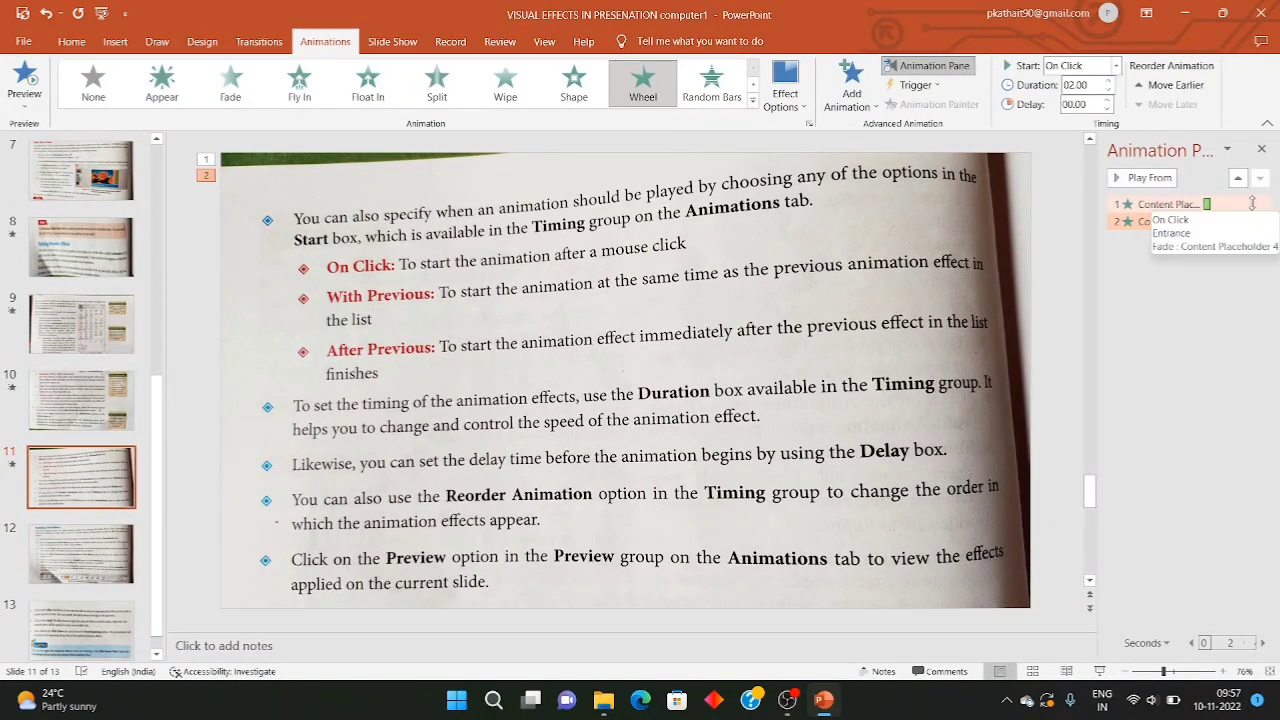
click(1160, 205)
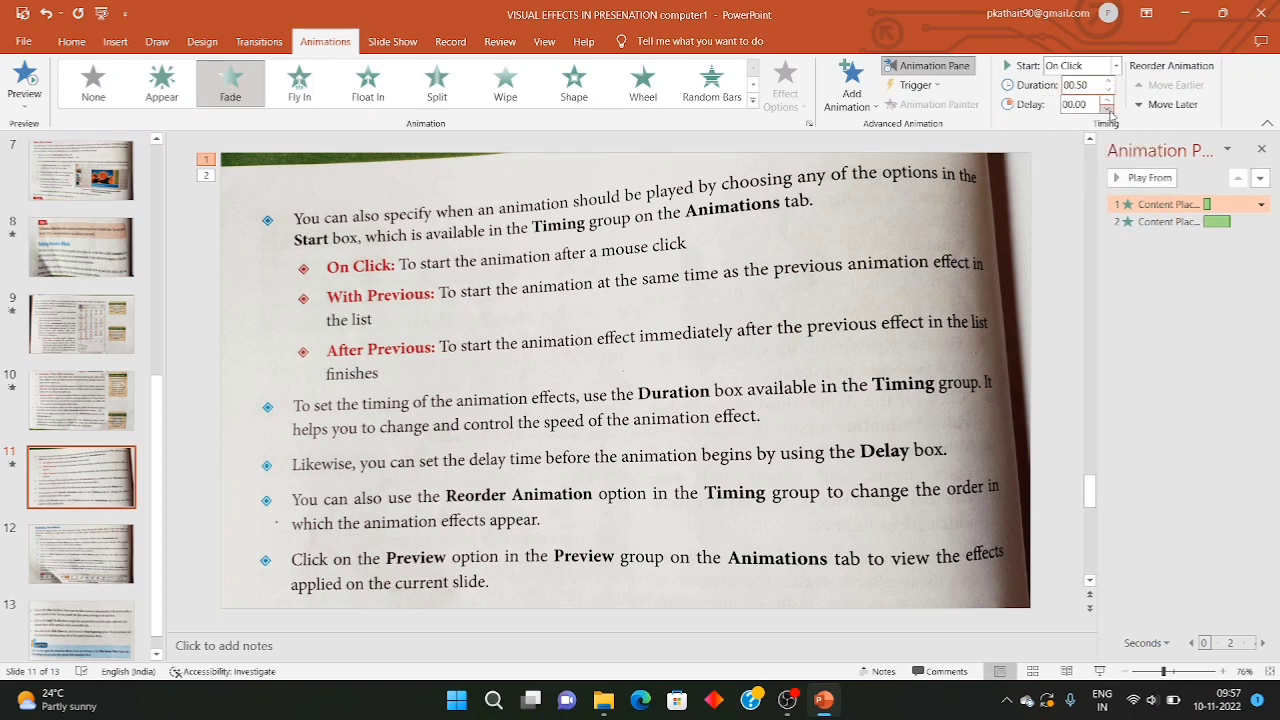
click(1160, 222)
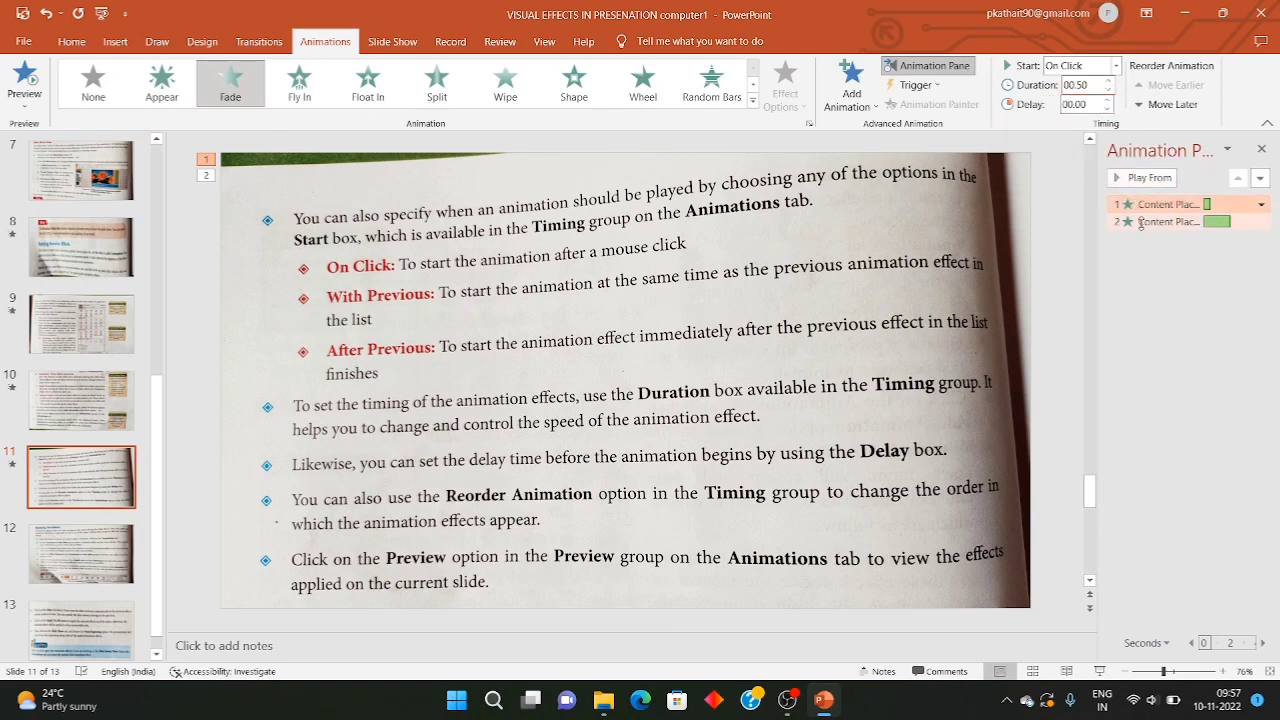
click(1107, 99)
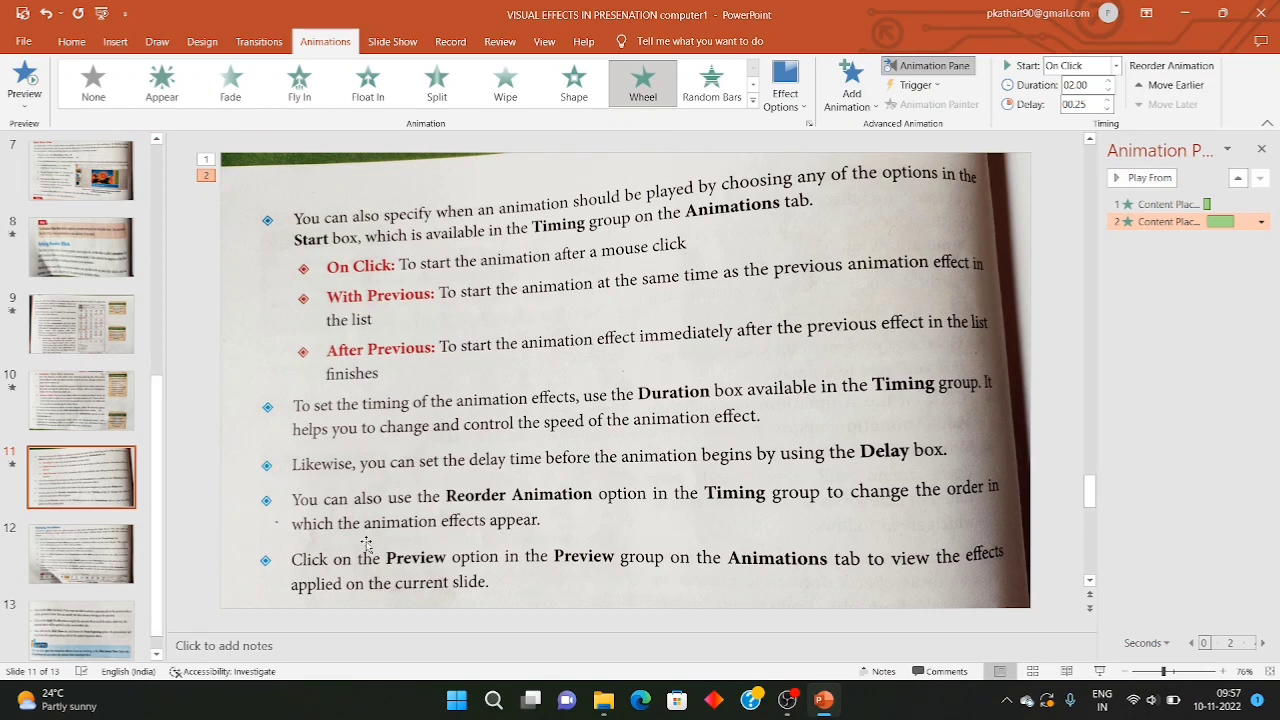
click(410, 458)
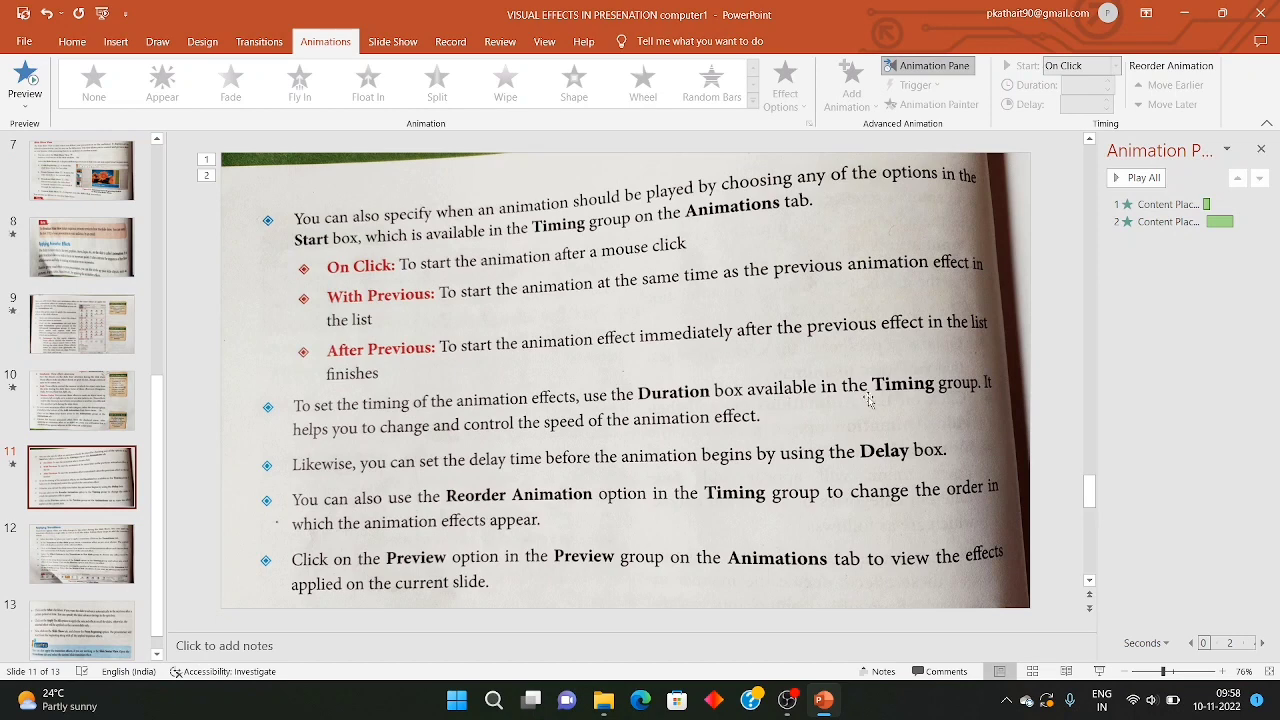
Set the Fade and Wheel durations to 00.01, then preview the slide's animations.
click(786, 336)
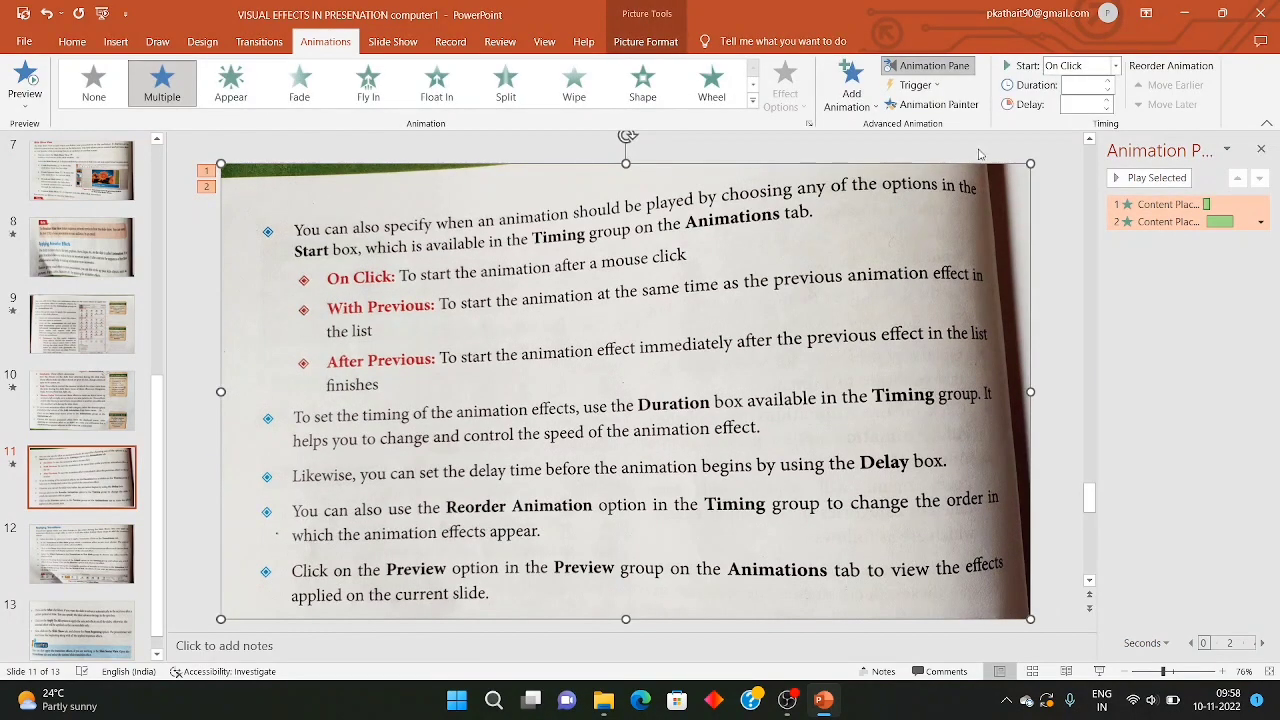
click(1108, 93)
click(1210, 221)
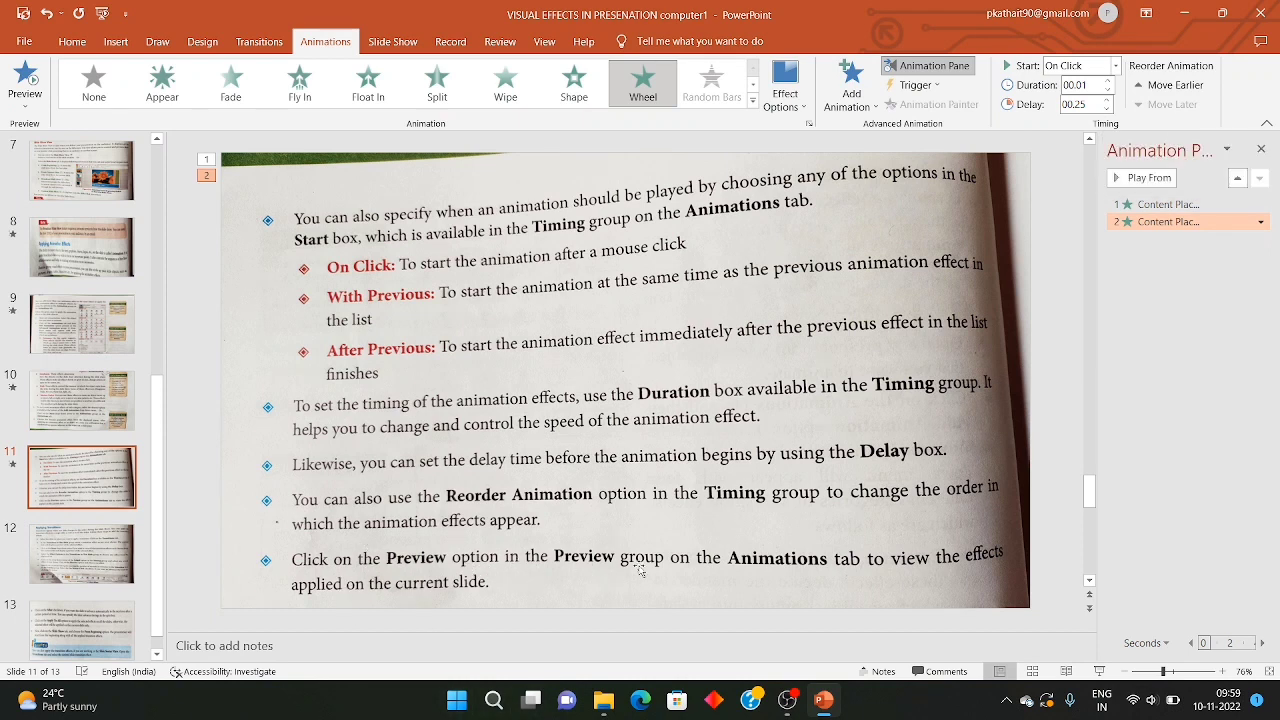
click(26, 82)
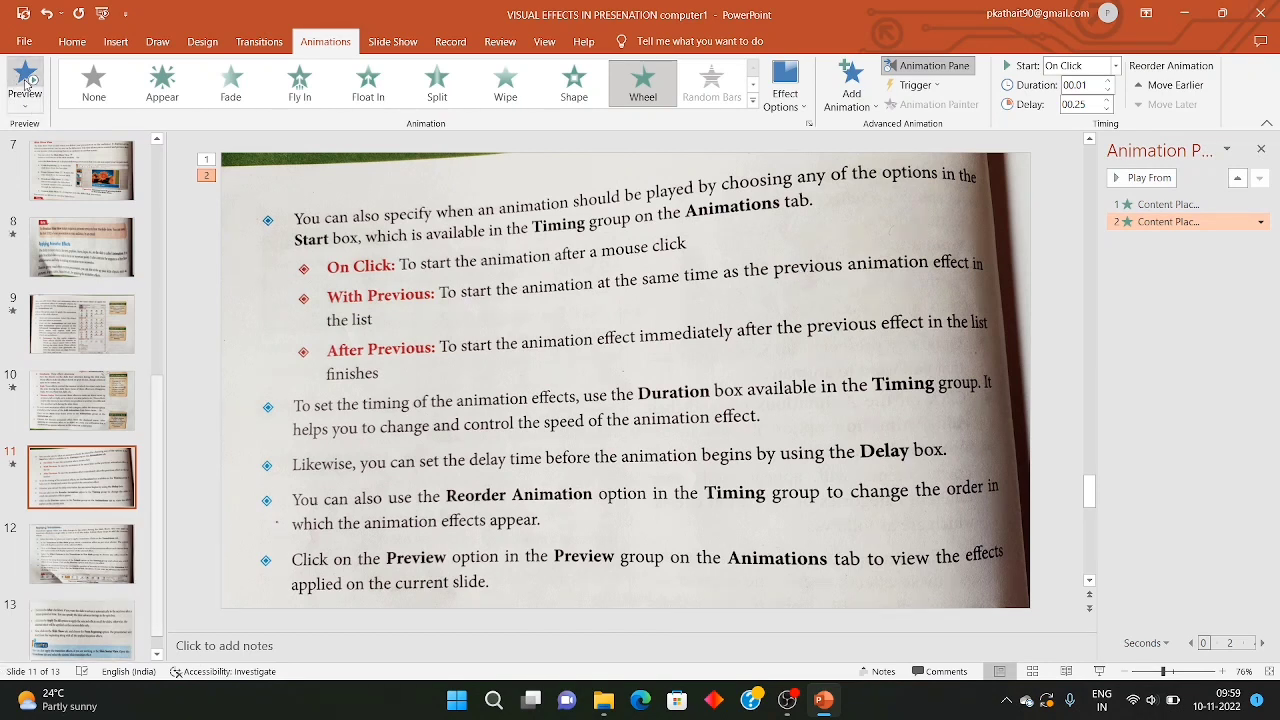
Apply a 01.00 Wipe transition with the Arrow sound to slide 12 and preview it.
click(83, 545)
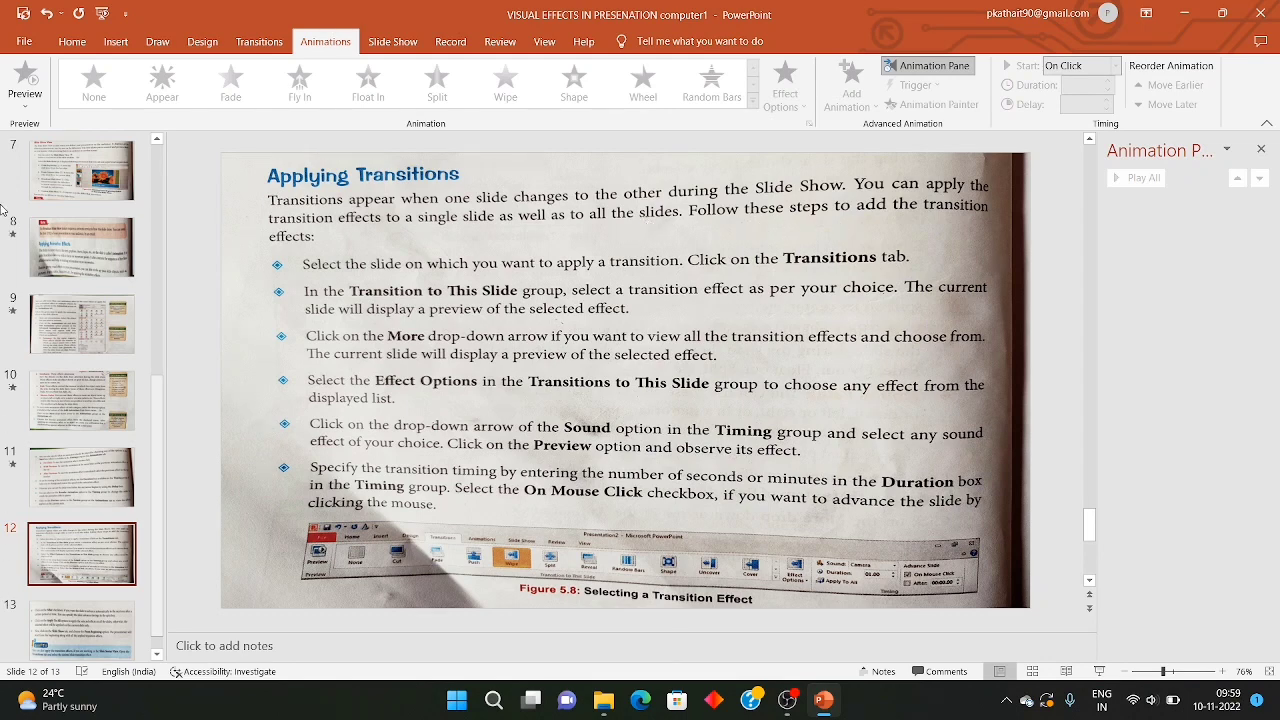
click(260, 45)
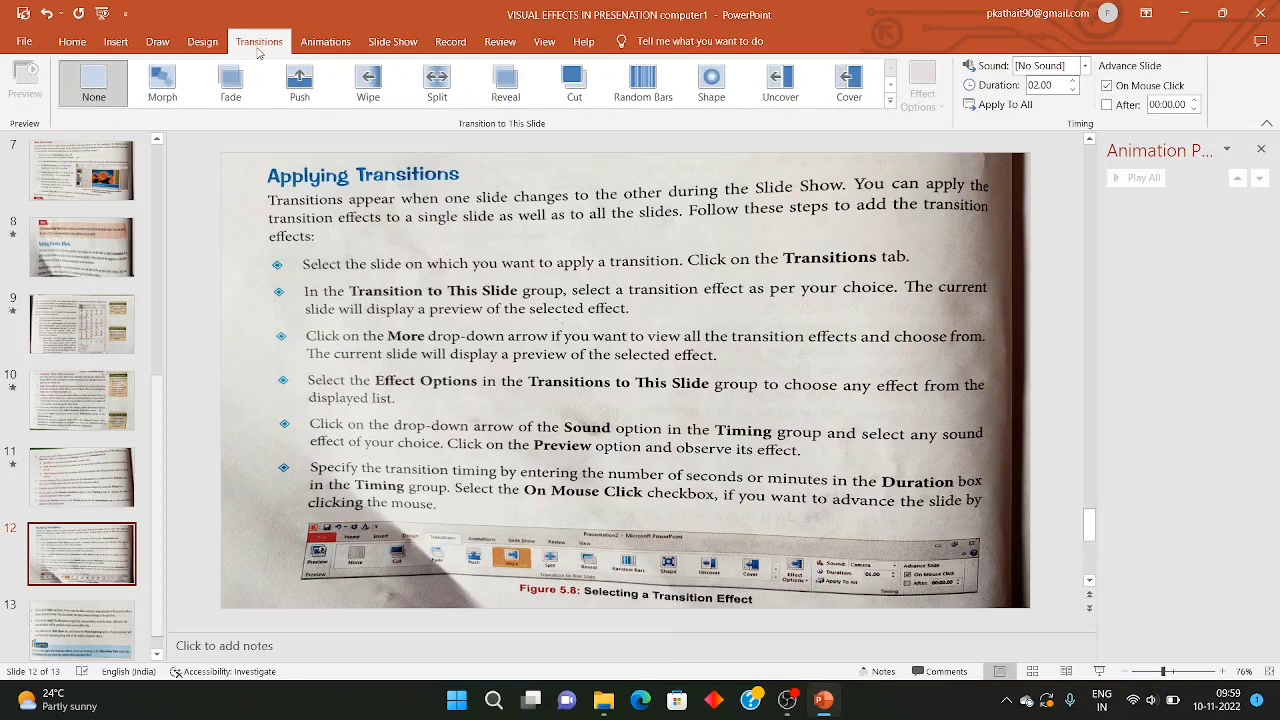
click(384, 327)
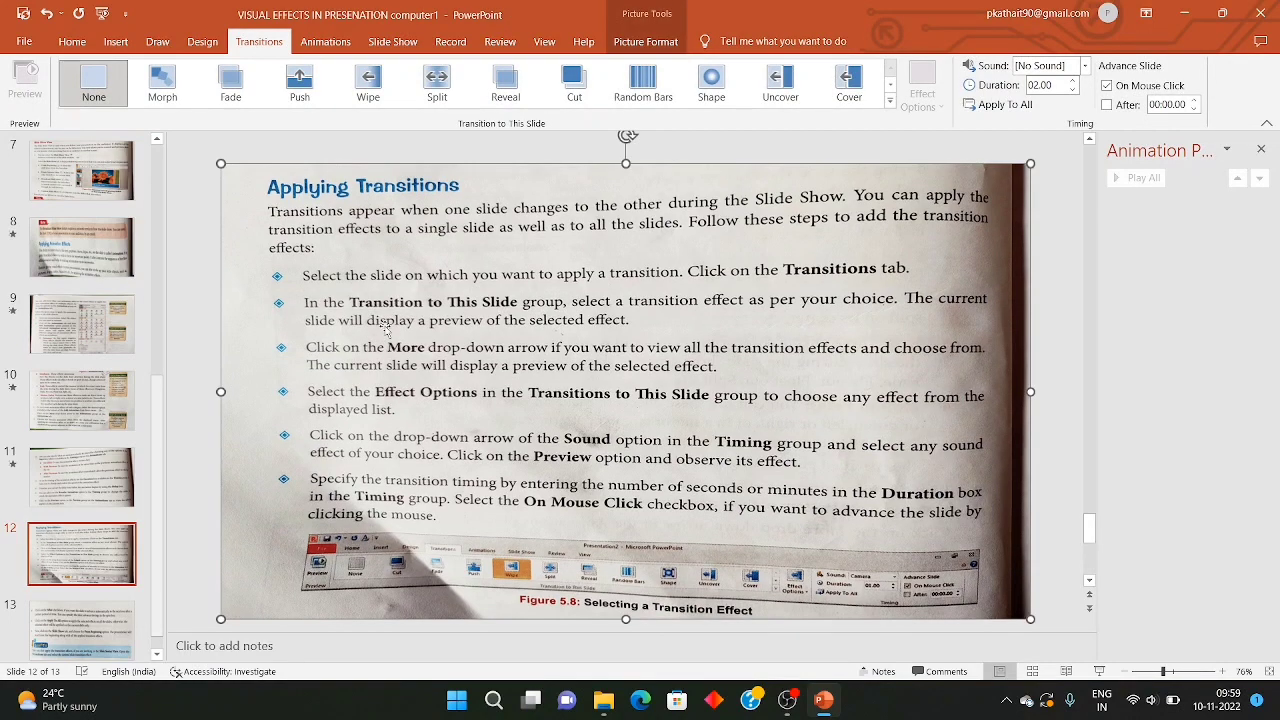
click(368, 88)
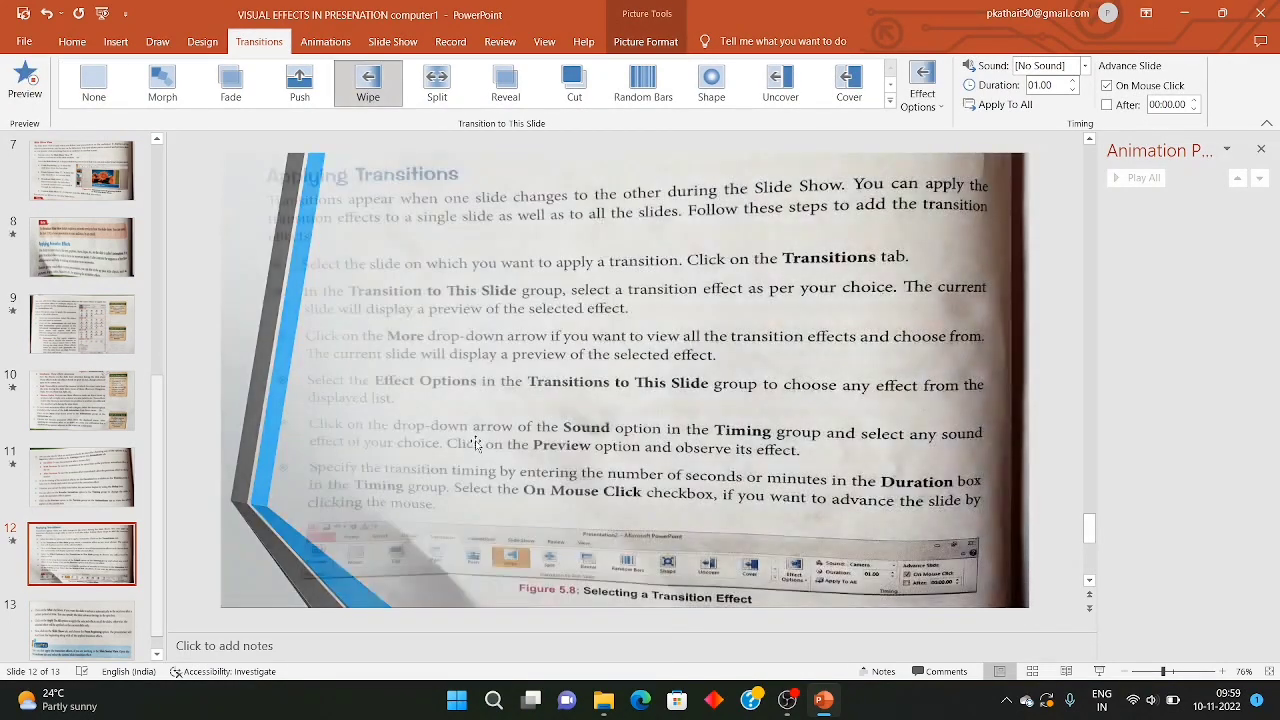
click(1085, 66)
click(1045, 133)
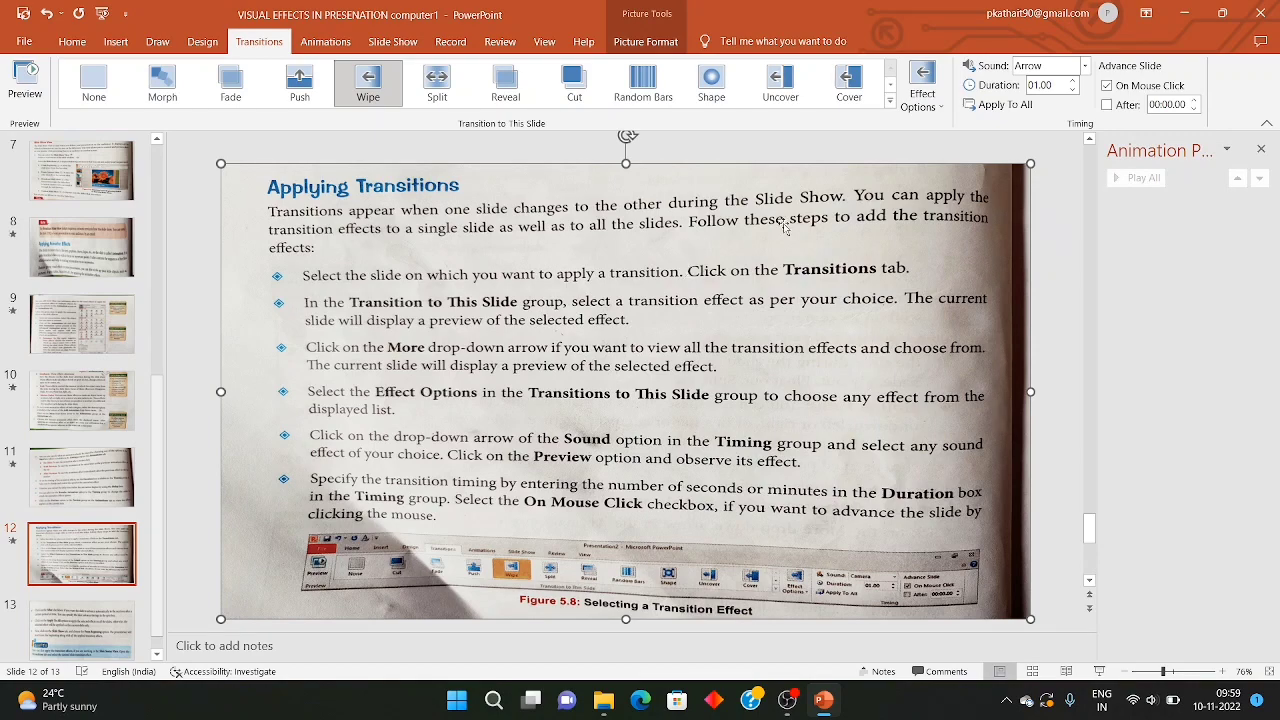
click(12, 70)
click(1084, 65)
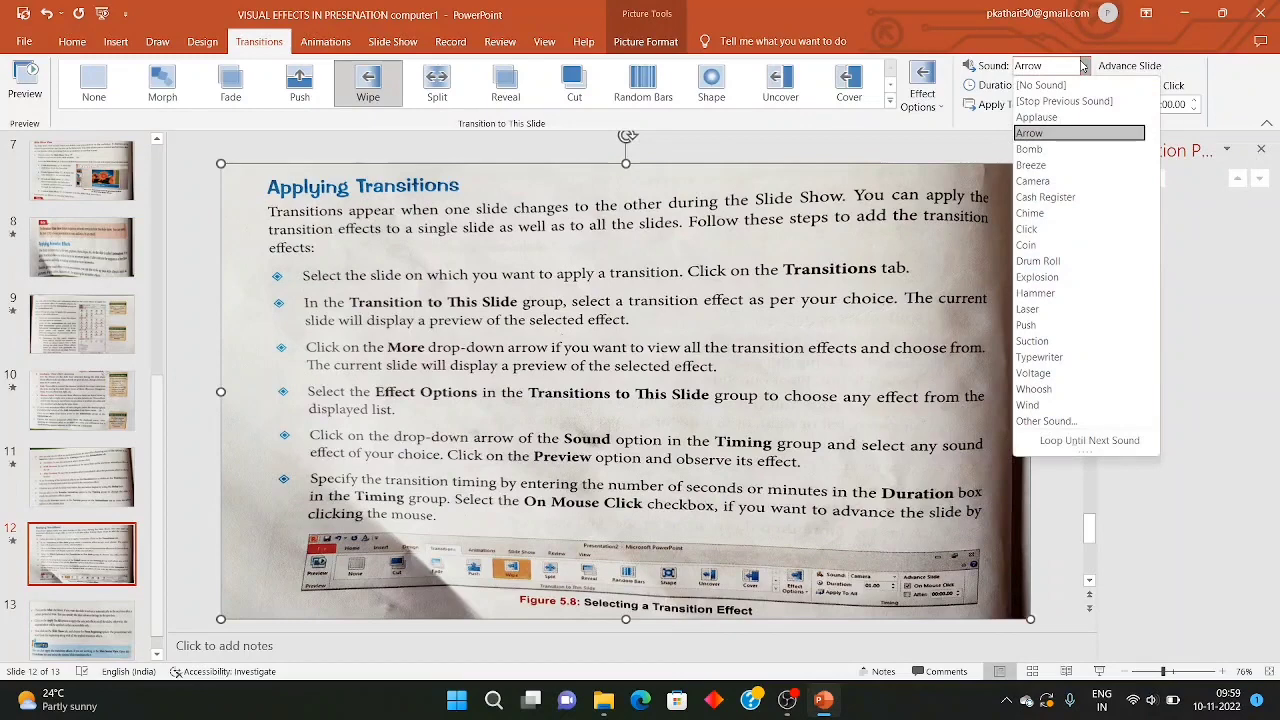
Switch the transition sound to Breeze, preview it, then go to slide 13.
click(1058, 165)
click(18, 85)
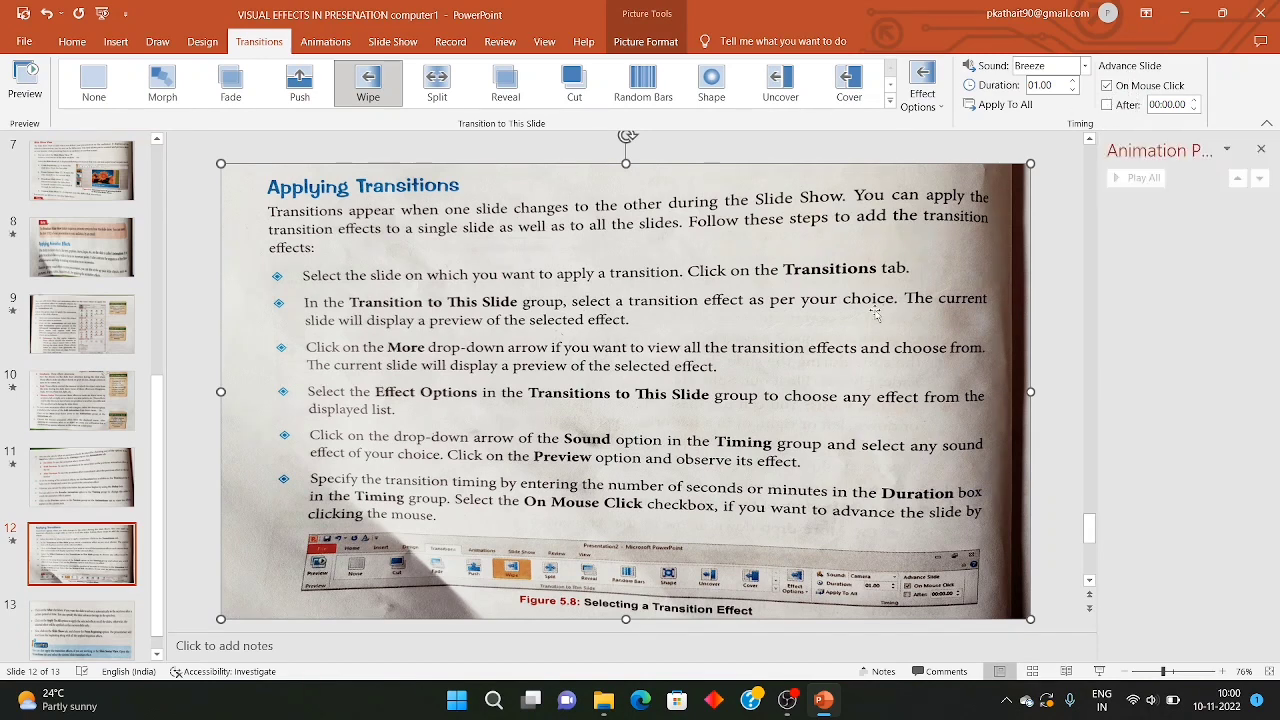
click(81, 622)
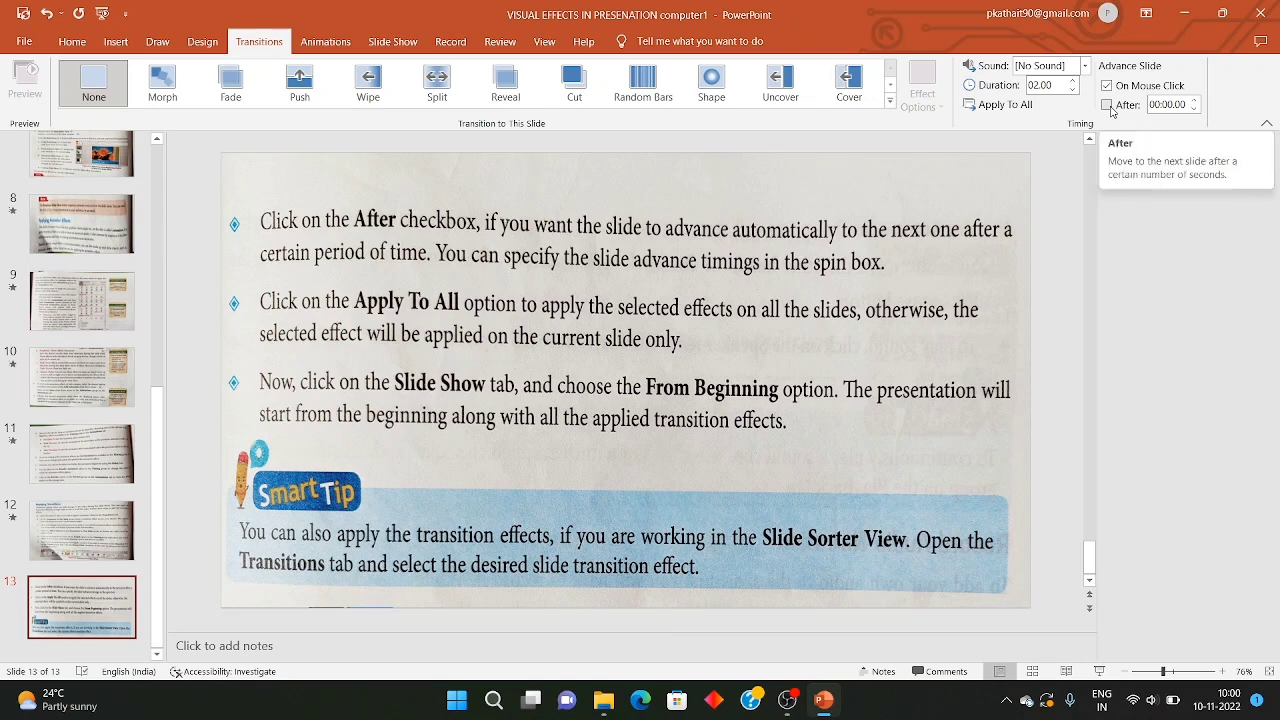
Tick After and set slide 13 to advance automatically after 00:01.00.
click(1110, 108)
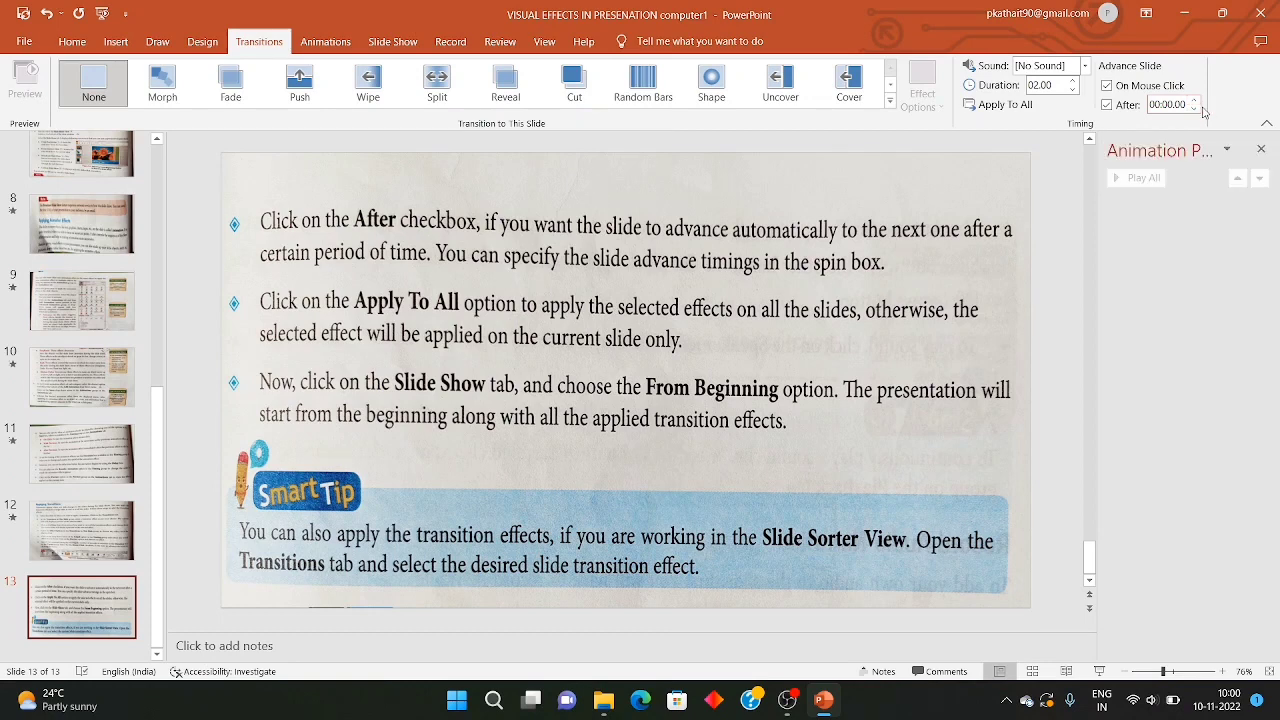
click(1193, 100)
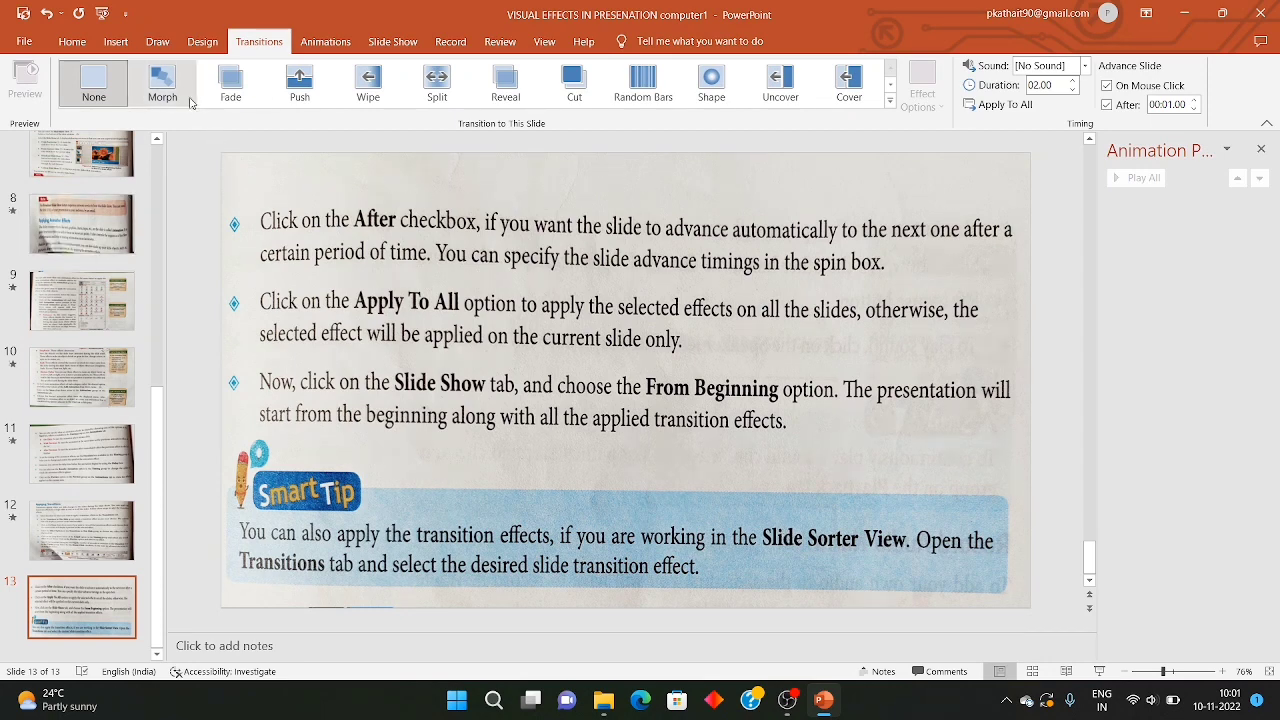
click(540, 44)
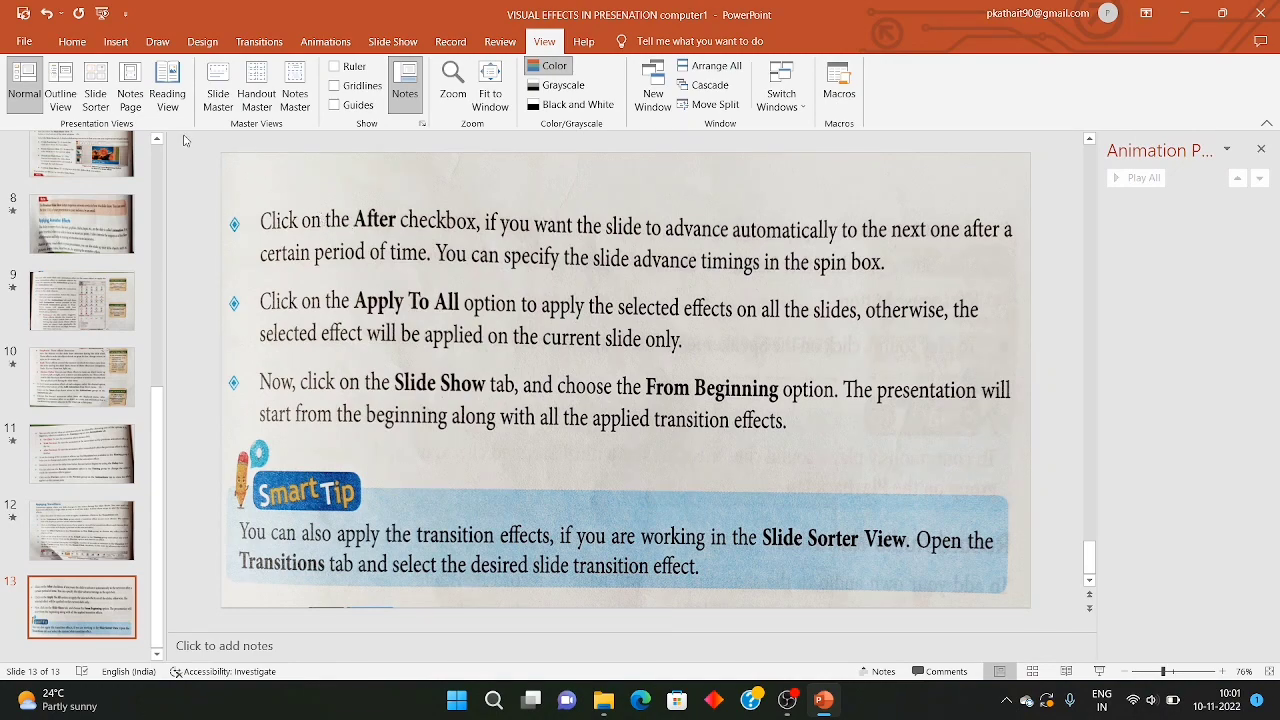
Switch to Slide Sorter view and scroll through the deck's slide thumbnails.
click(97, 93)
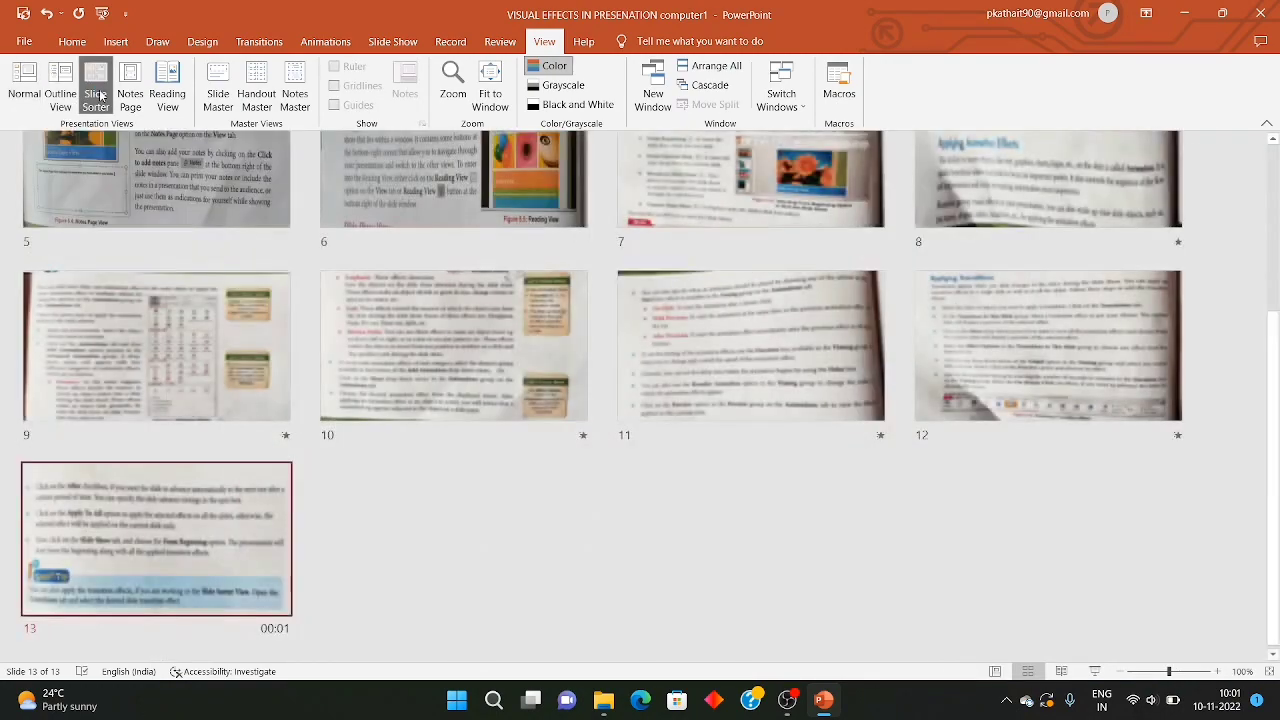
scroll(171, 251, up, 3)
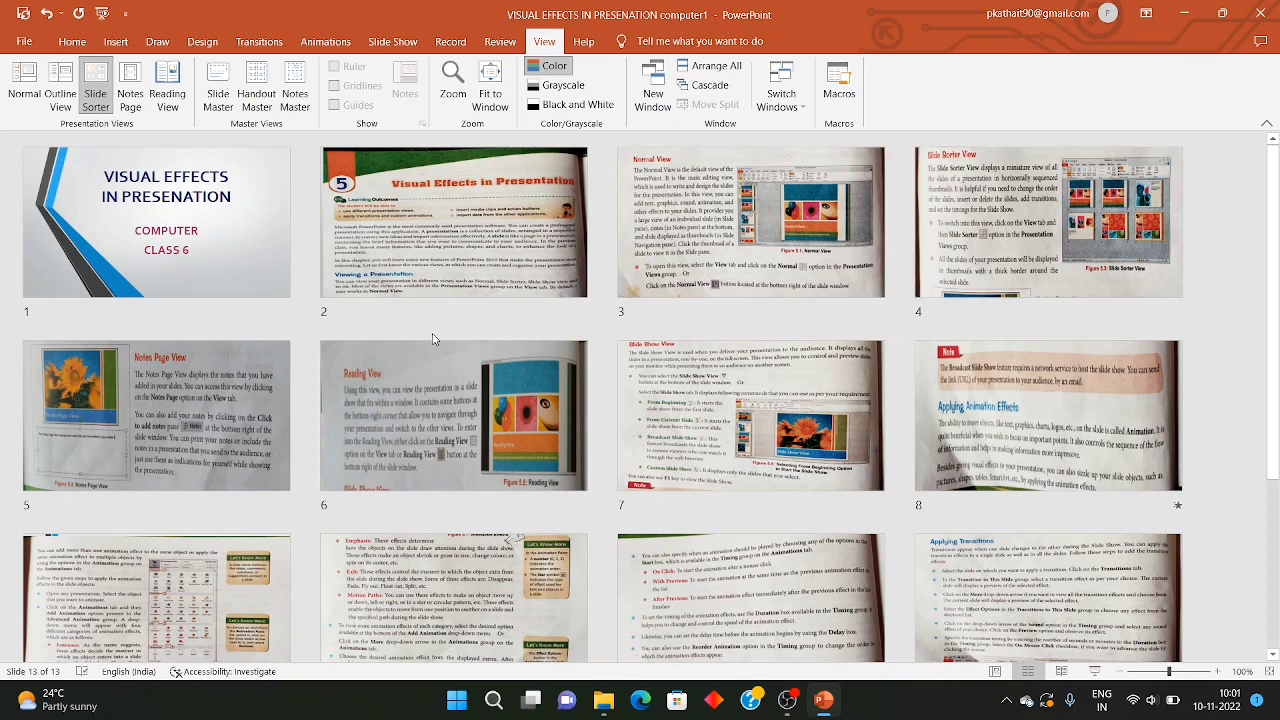
scroll(590, 424, down, 3)
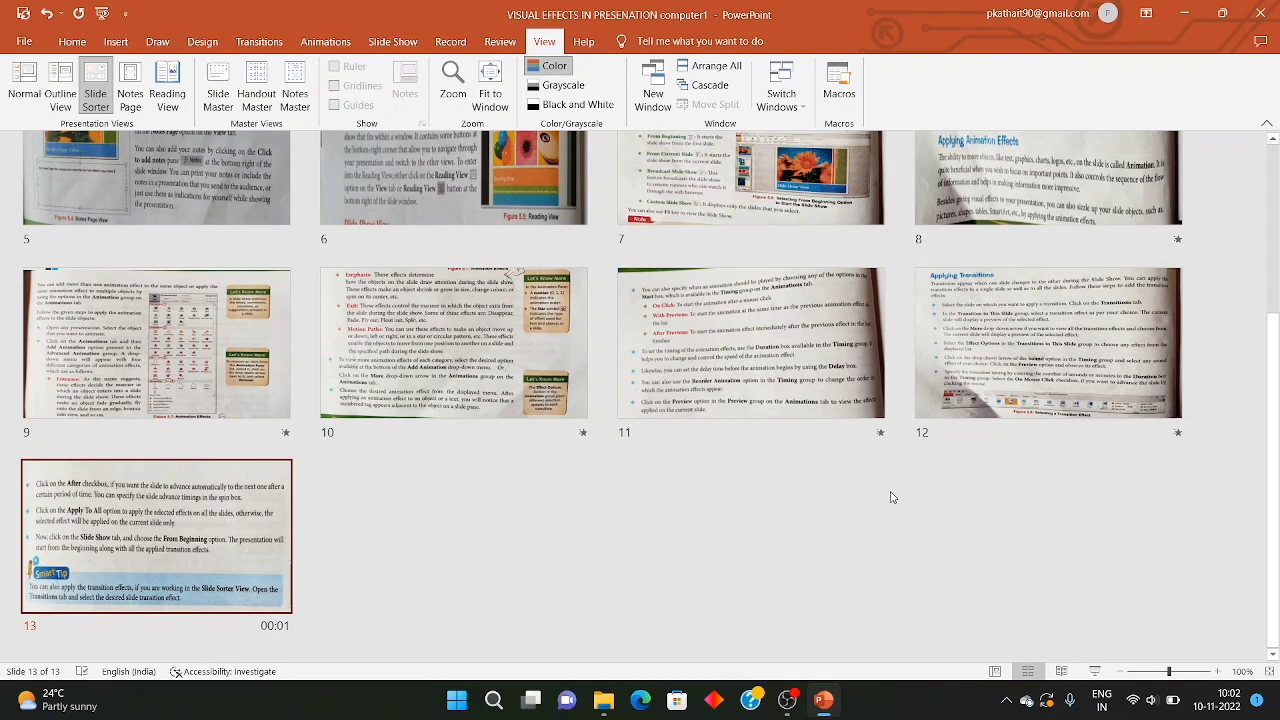
mouse_move(823, 712)
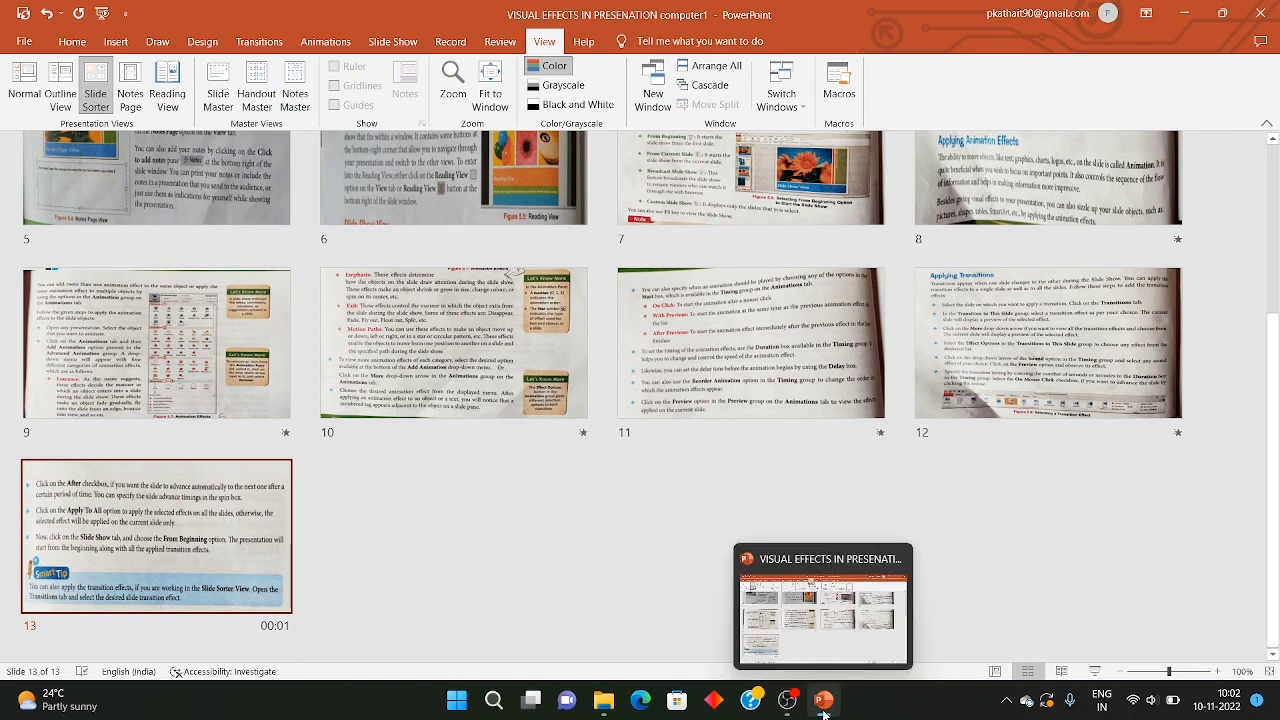